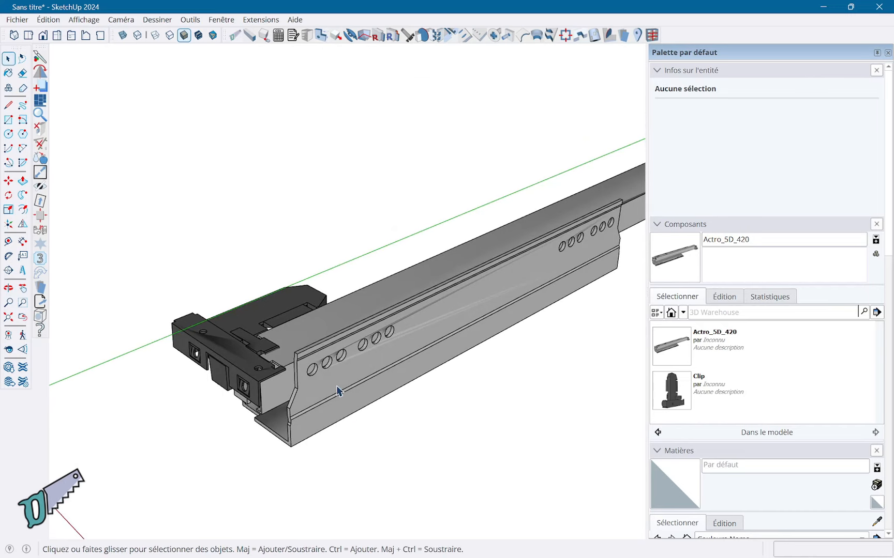
Inspect the Actro_5D_420 rail and Clip components, including the rail's internal geometry
middle_click_drag(236, 352, 304, 373)
left_click(393, 366)
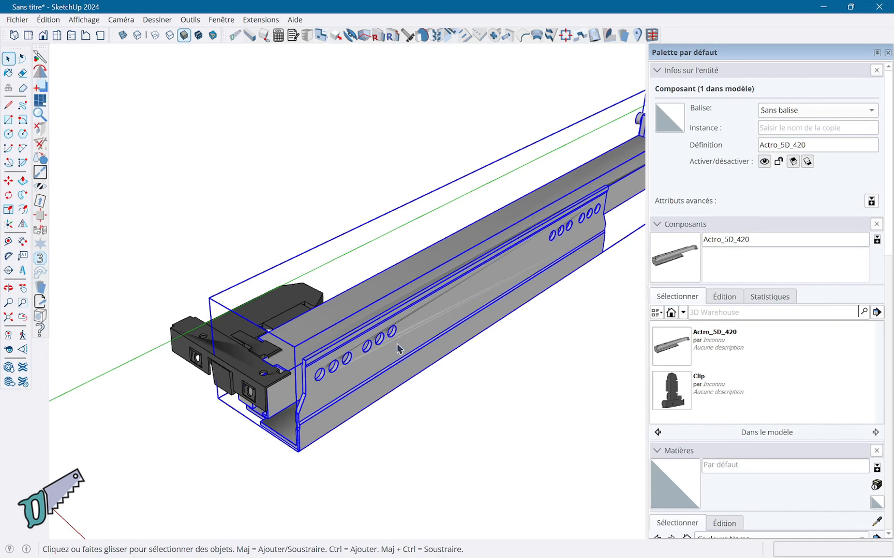
middle_click_drag(209, 341, 362, 393)
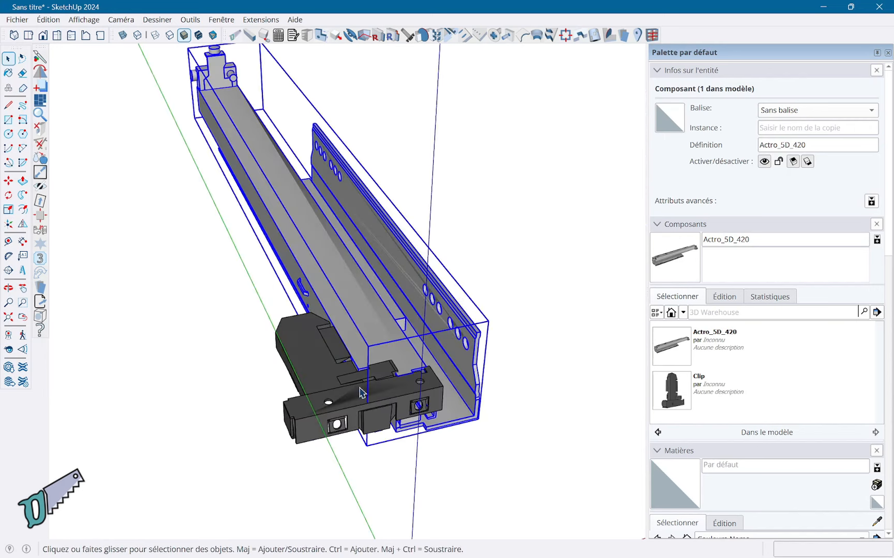
double_click(328, 393)
left_click(326, 409)
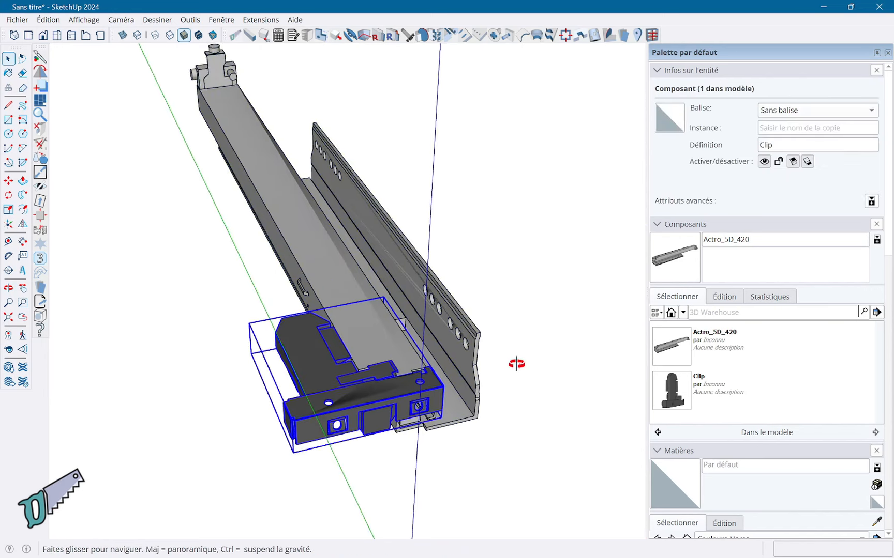
middle_click_drag(515, 363, 377, 324)
double_click(378, 324)
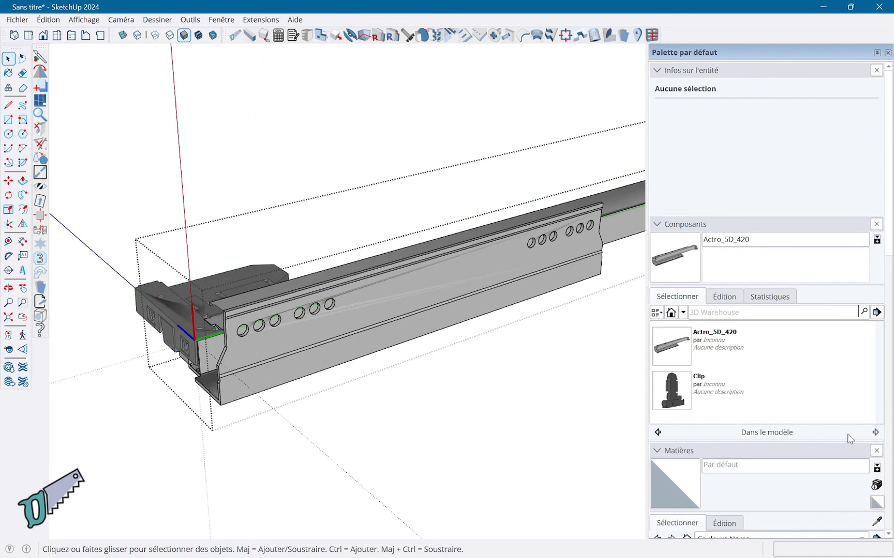
triple_click(396, 284)
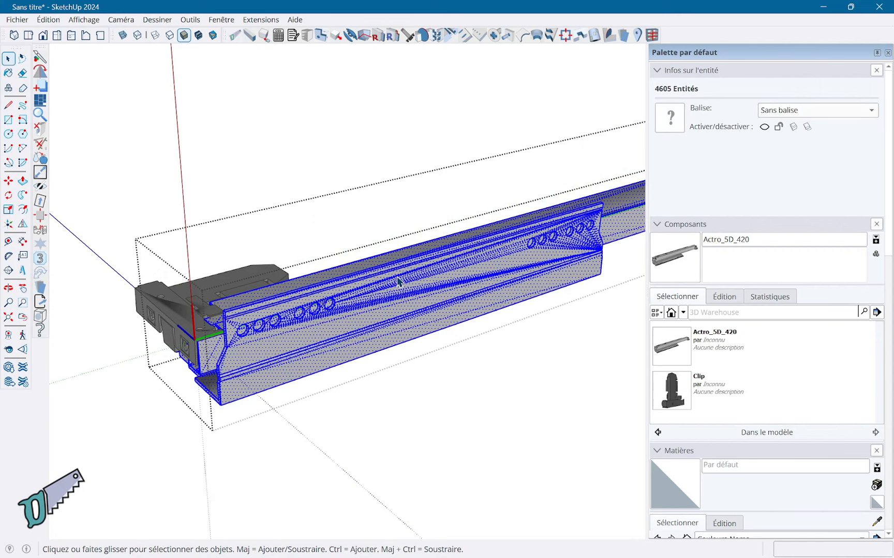
left_click(375, 127)
Clean up the geometry of the Actro_5D_420 rail and the Clip with the part-cleaning command
left_click(424, 327)
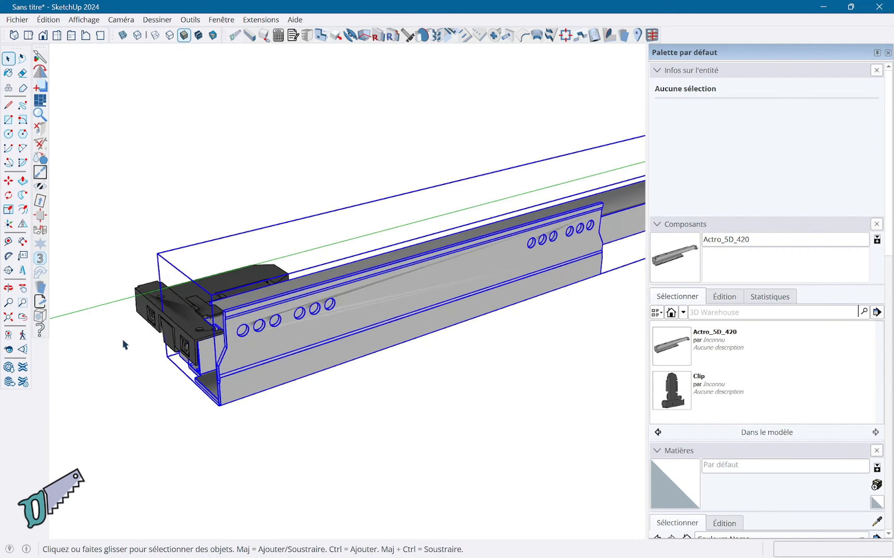
left_click(40, 316)
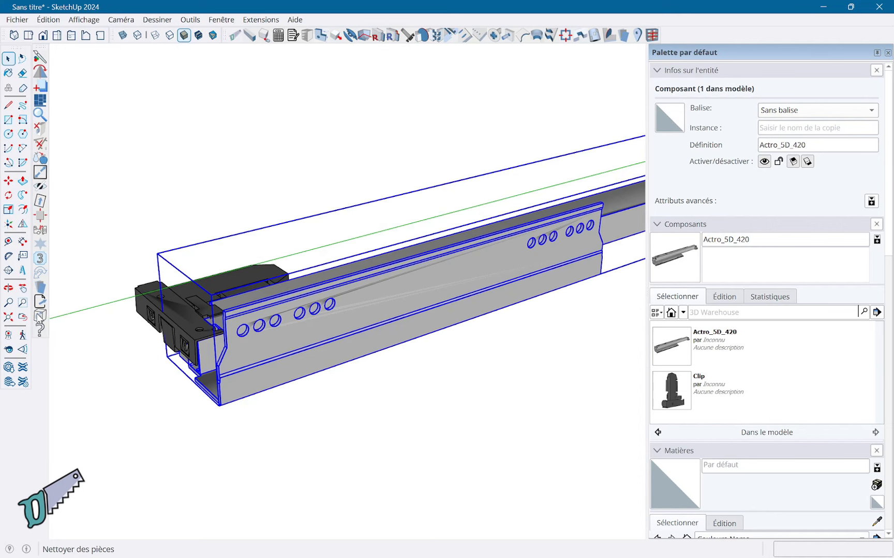
left_click(463, 301)
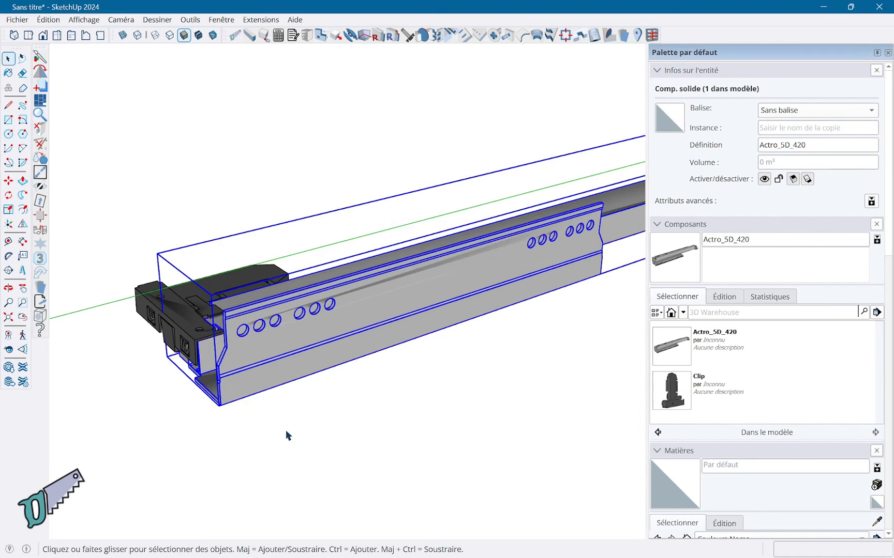
middle_click_drag(286, 435, 215, 396)
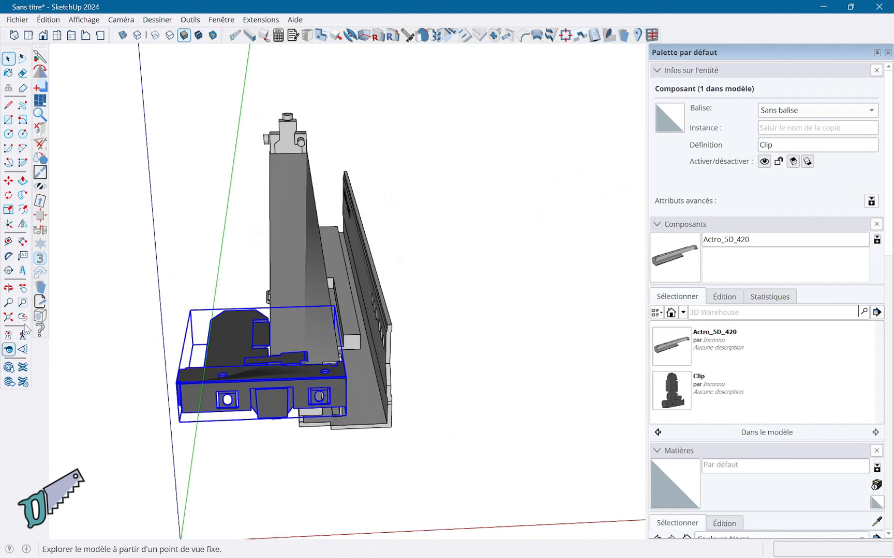
left_click(40, 318)
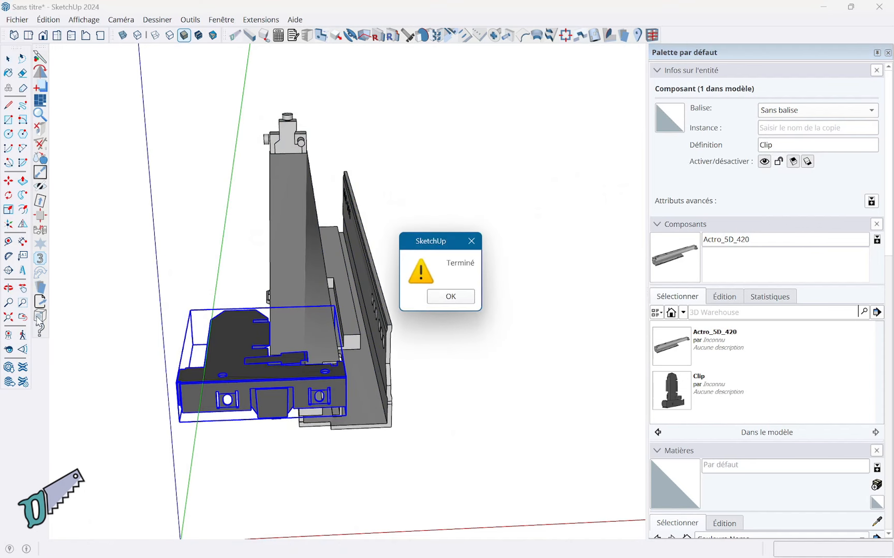
left_click(451, 296)
Move the rail and clip together so the clip's front upper corner beside the rail sits on the model origin
scroll(890, 507, "down", 10)
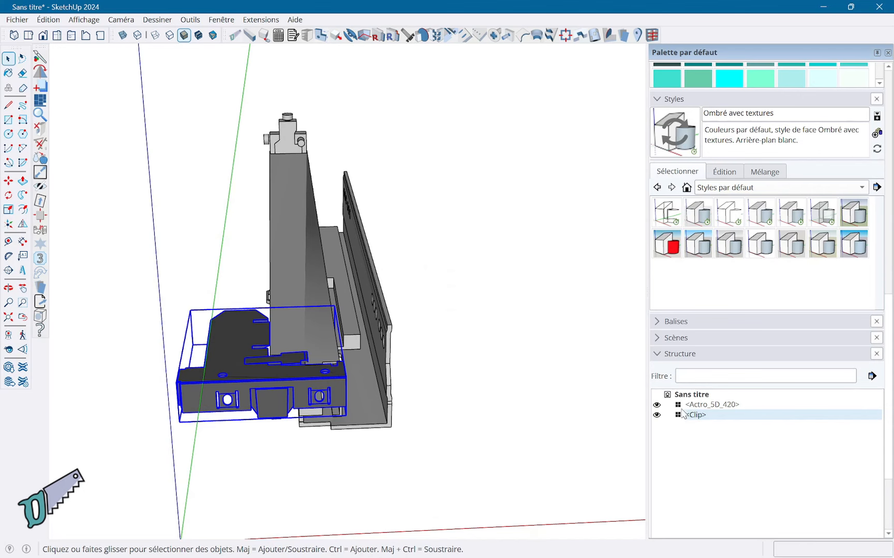
middle_click_drag(475, 395, 315, 439)
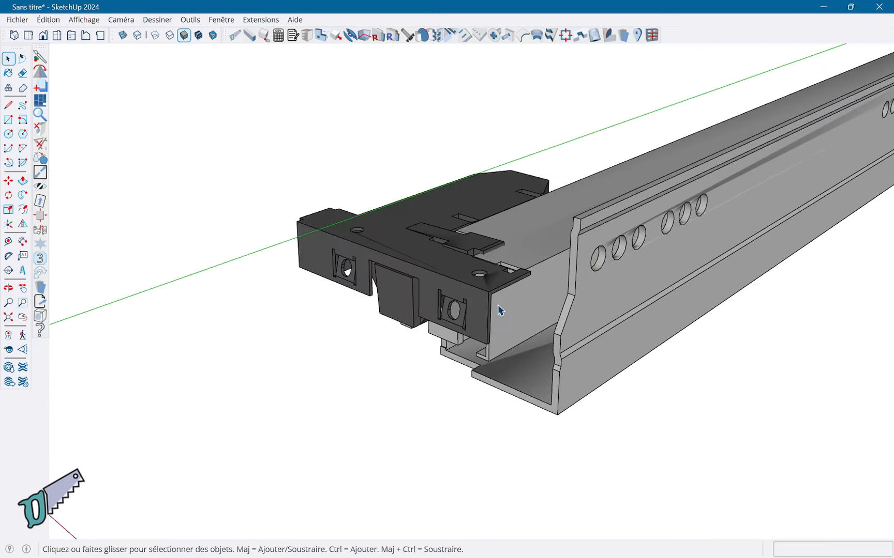
scroll(499, 310, "up", 4)
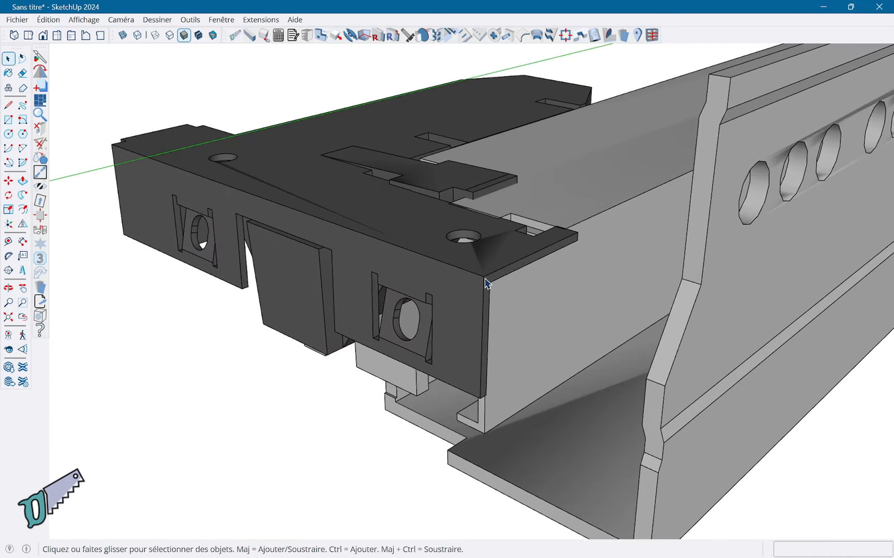
scroll(487, 283, "down", 5)
left_click(434, 252)
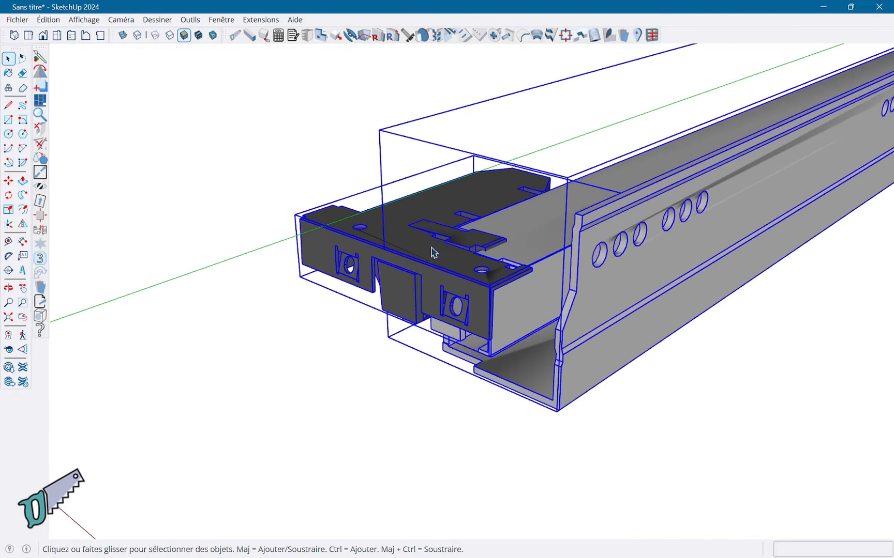
scroll(481, 314, "up", 5)
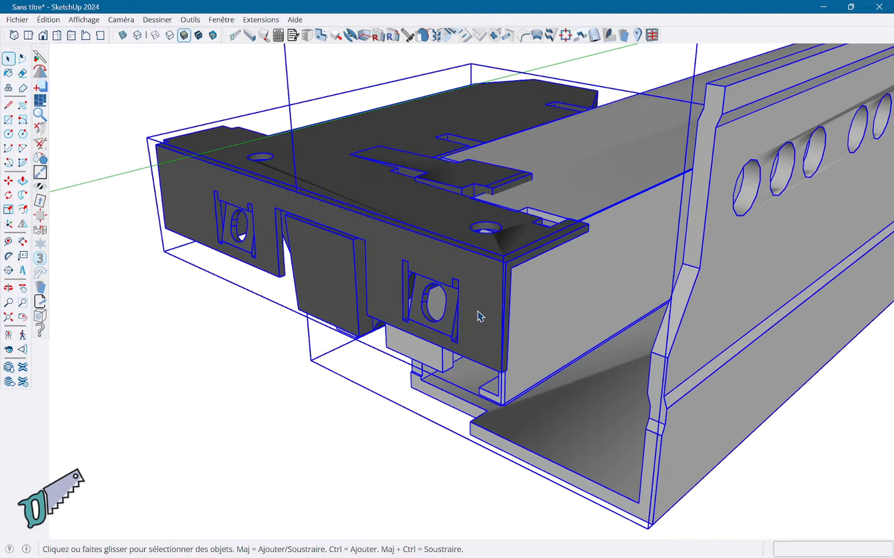
key("m")
middle_click_drag(505, 265, 794, 149)
scroll(791, 150, "down", 3)
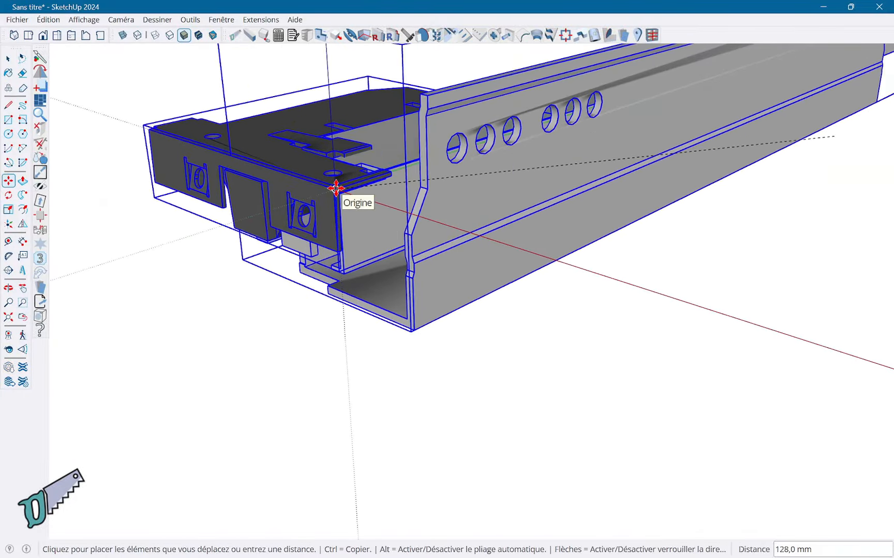
left_click(336, 188)
middle_click_drag(369, 205, 355, 191)
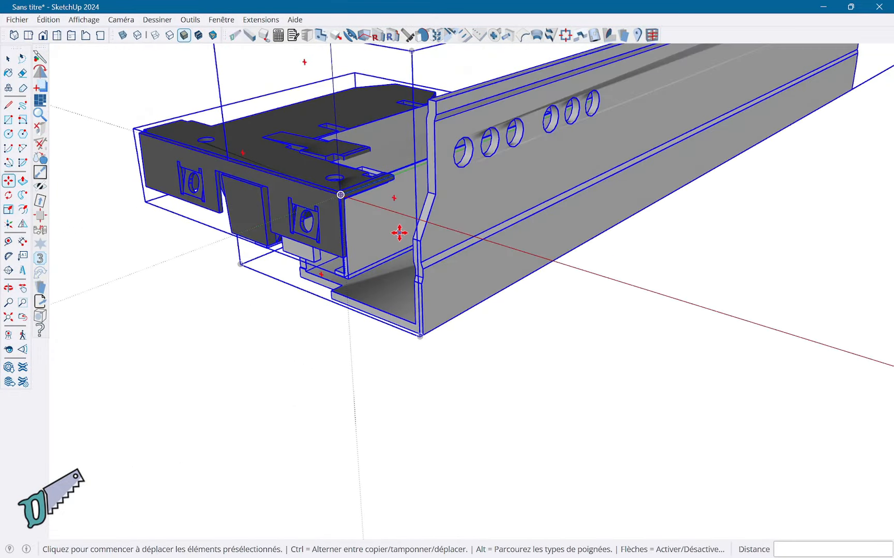
key("space")
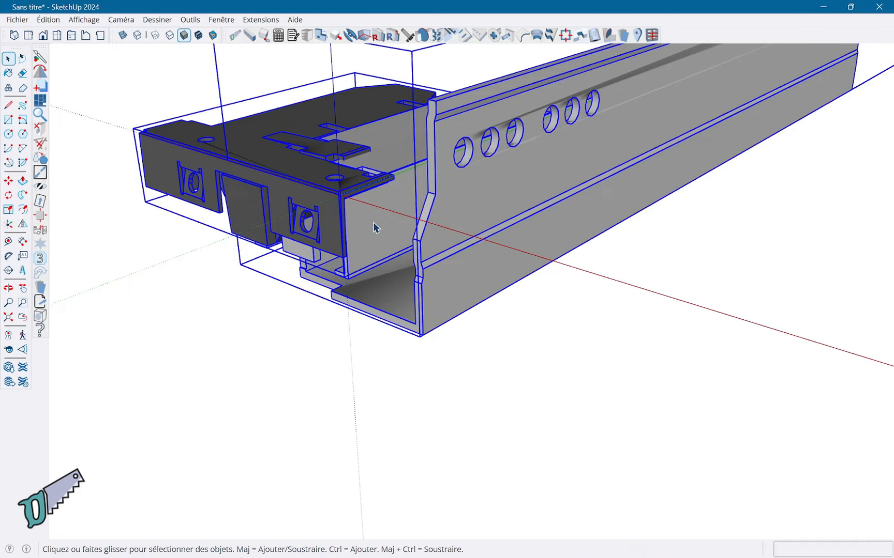
Rotate the rail and clip together 90° about the green axis, using the clip corner at the origin as centre
middle_click_drag(375, 228, 440, 261)
scroll(355, 245, "up", 4)
key("q")
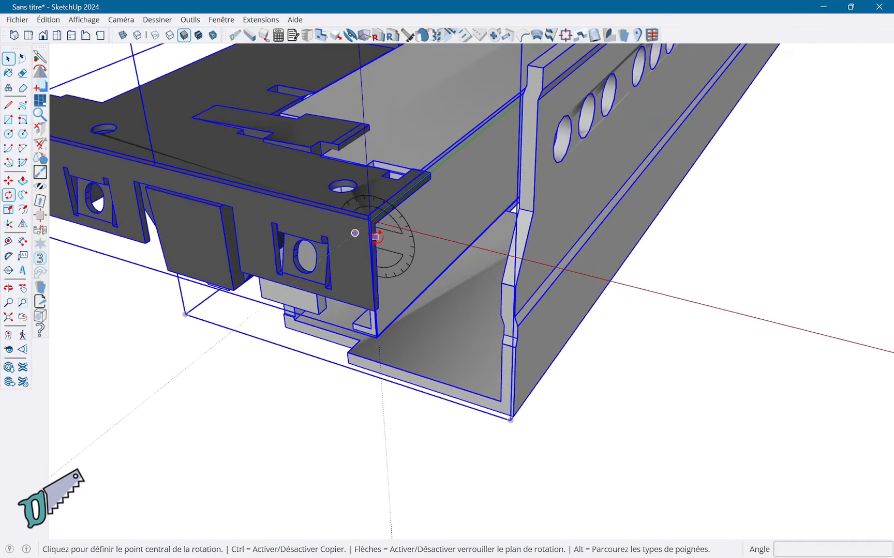
left_click(370, 221)
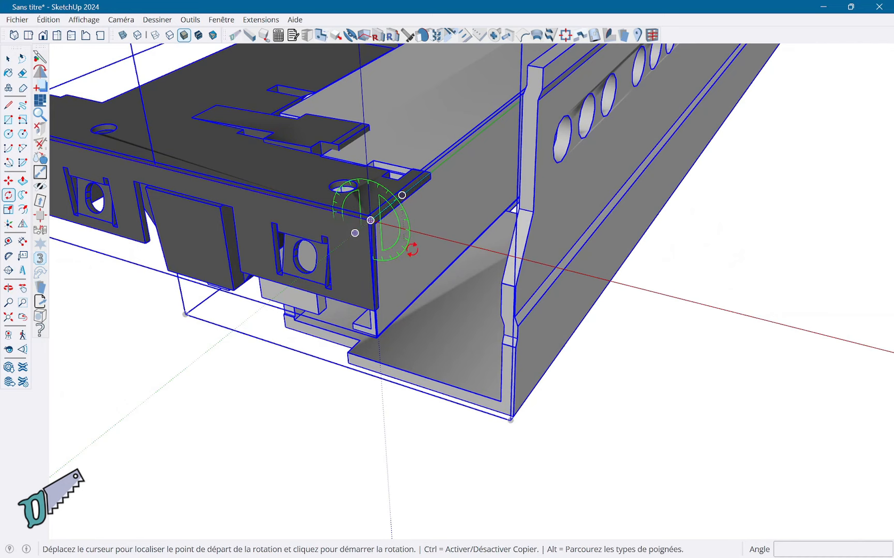
left_click(446, 239)
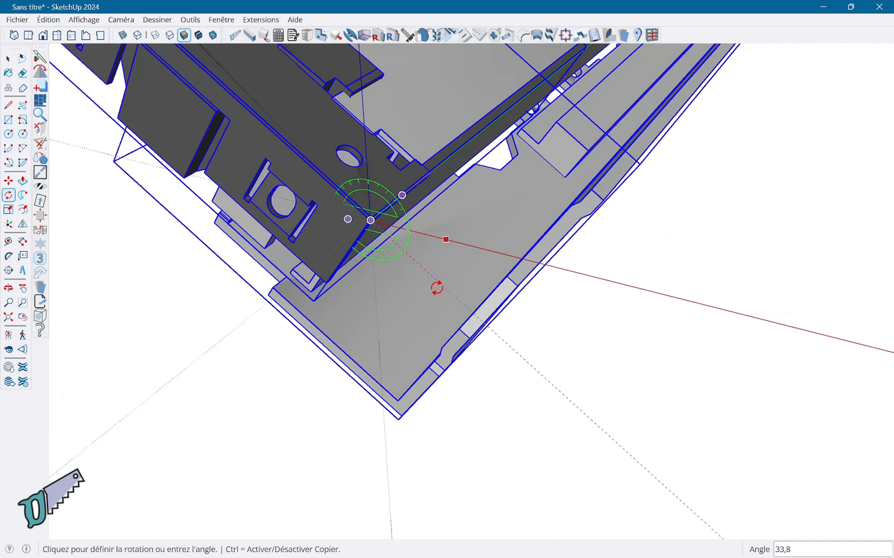
left_click(437, 288)
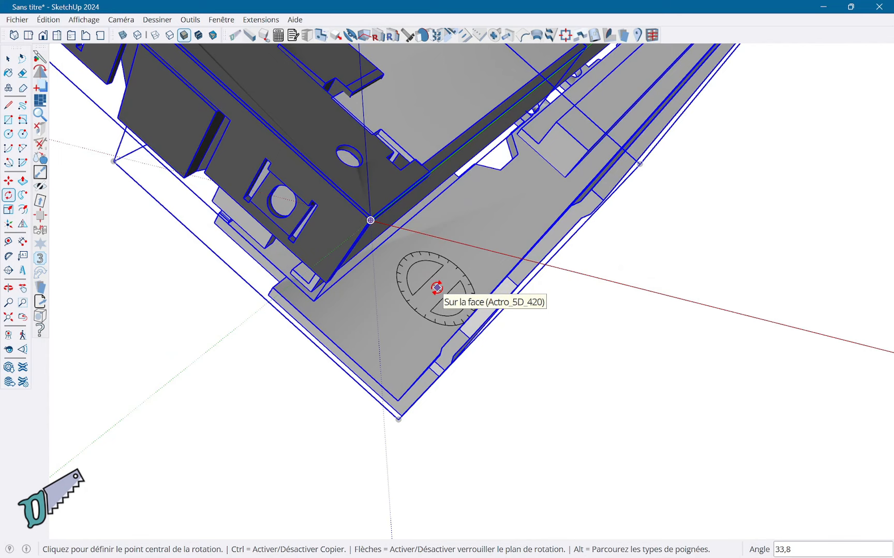
key("Down")
type("90")
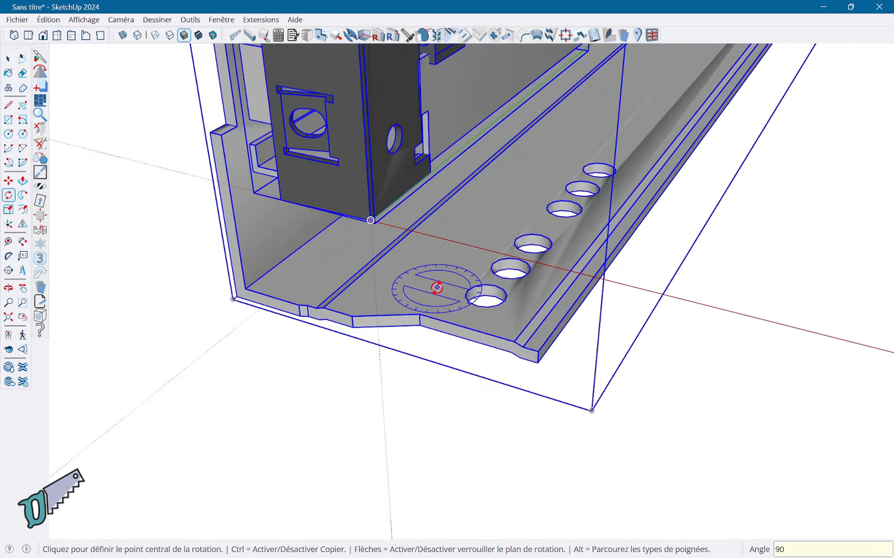
key("Return")
Redefine the Actro_5D_420 rail's component axes with their origin at the model origin, aligned to the model's red and green axes
middle_click_drag(385, 285, 667, 214)
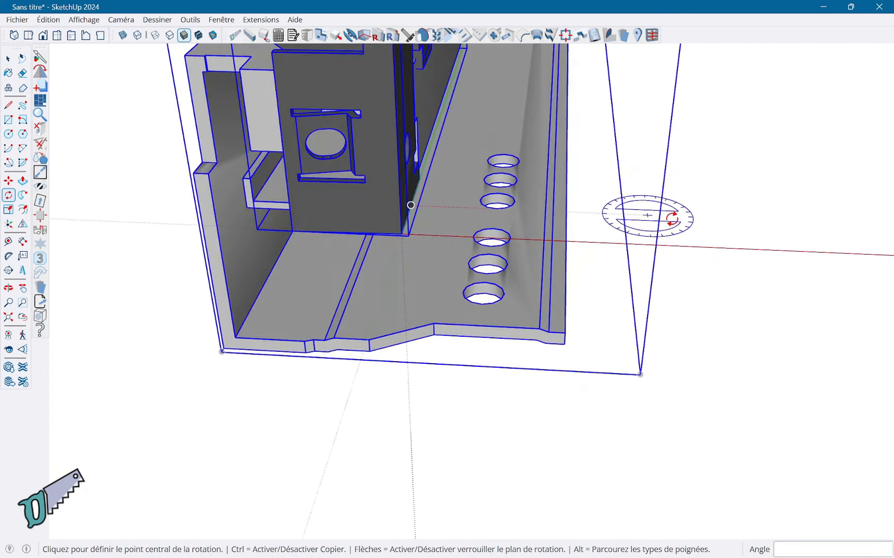
middle_click_drag(548, 240, 428, 281)
scroll(428, 282, "down", 10)
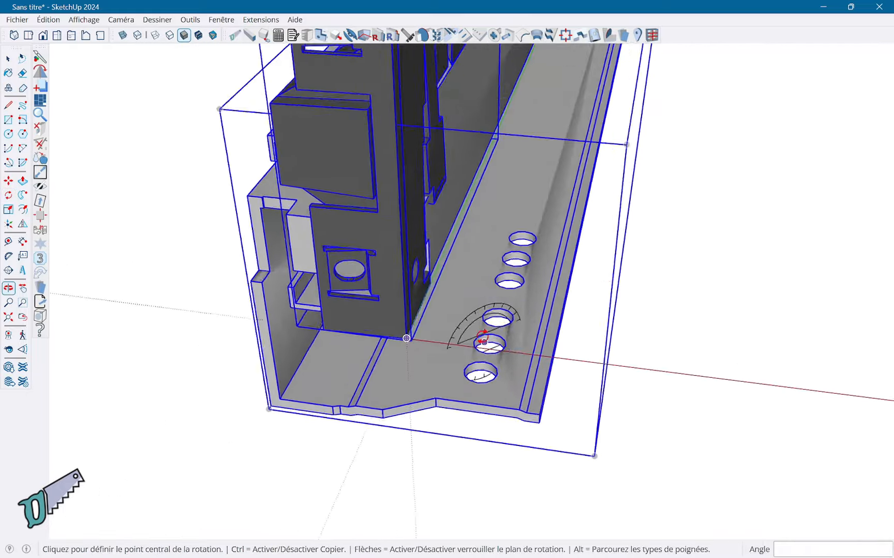
middle_click_drag(468, 242, 387, 231, "shift")
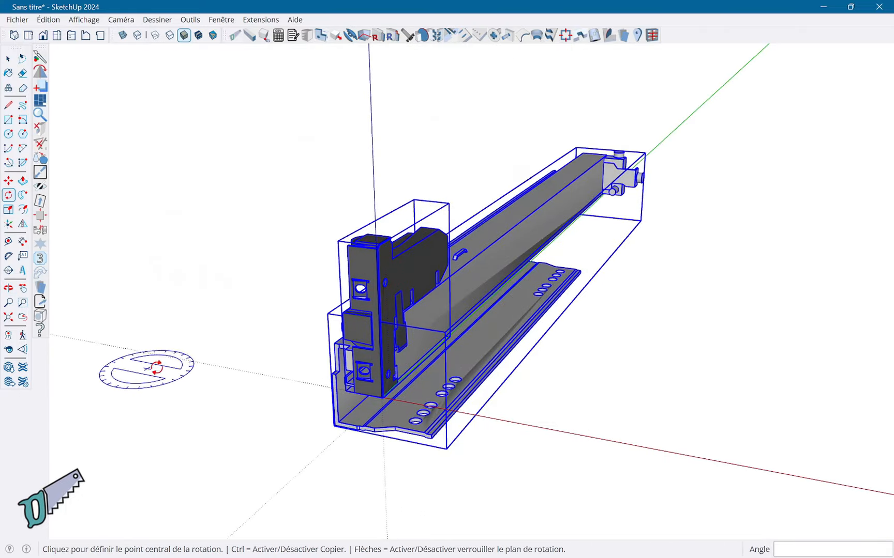
middle_click_drag(155, 367, 214, 366)
middle_click_drag(213, 367, 150, 354)
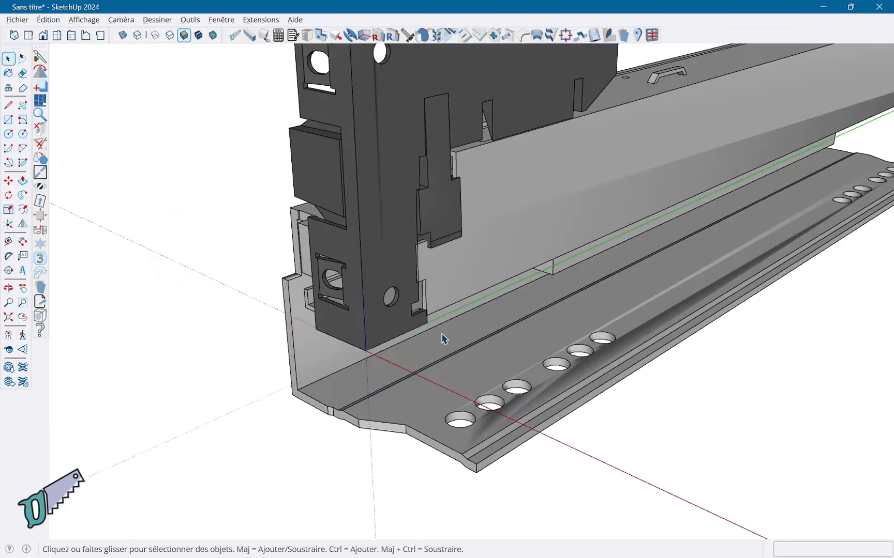
right_click(476, 383)
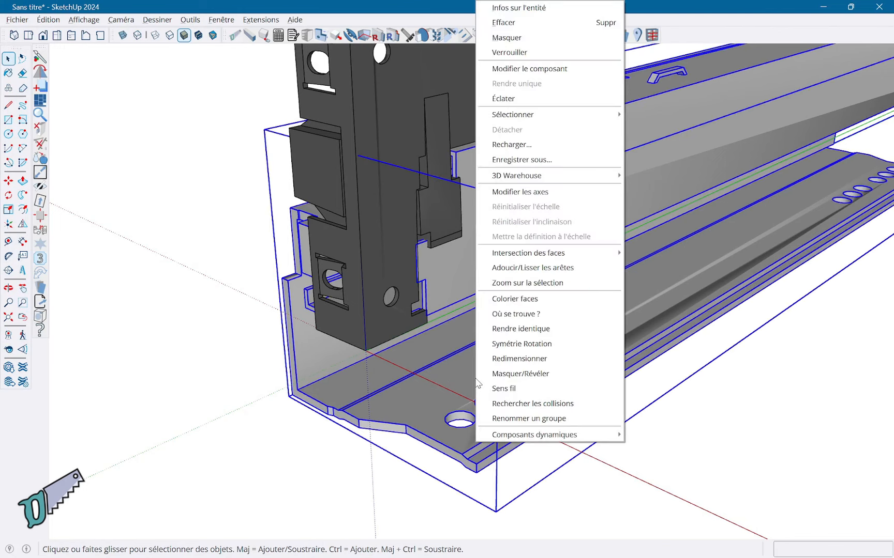
left_click(518, 197)
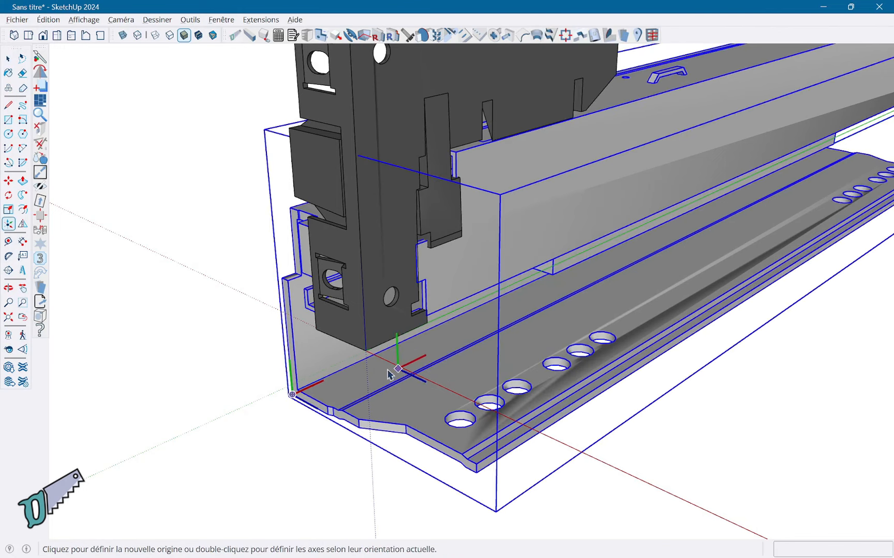
scroll(389, 369, "up", 2)
left_click(364, 347)
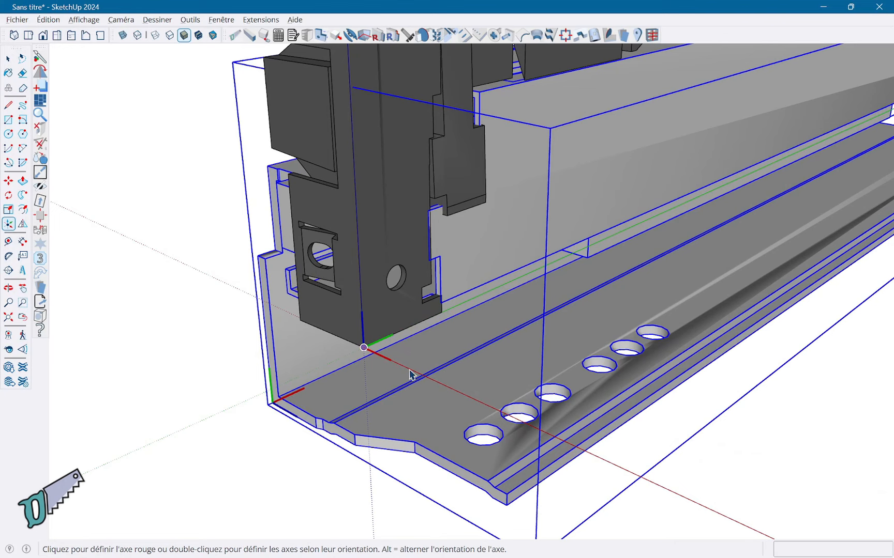
left_click(410, 375)
left_click(435, 322)
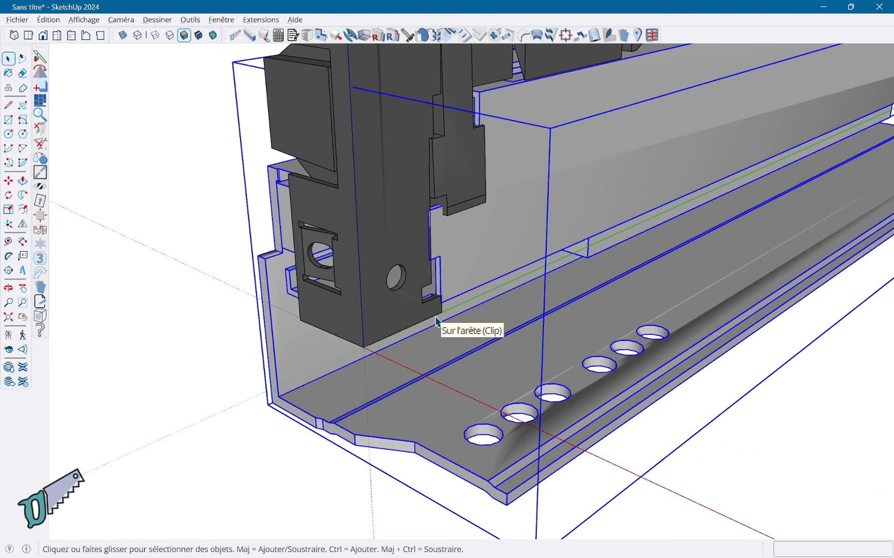
double_click(391, 395)
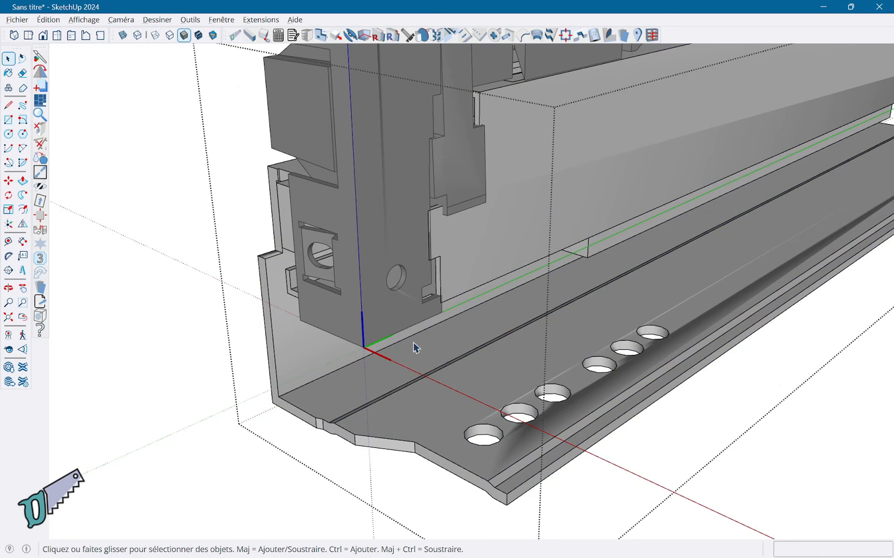
Redefine the clip's component axes from a point on its large side face, with the red axis pointing downward
middle_click_drag(183, 442, 321, 196)
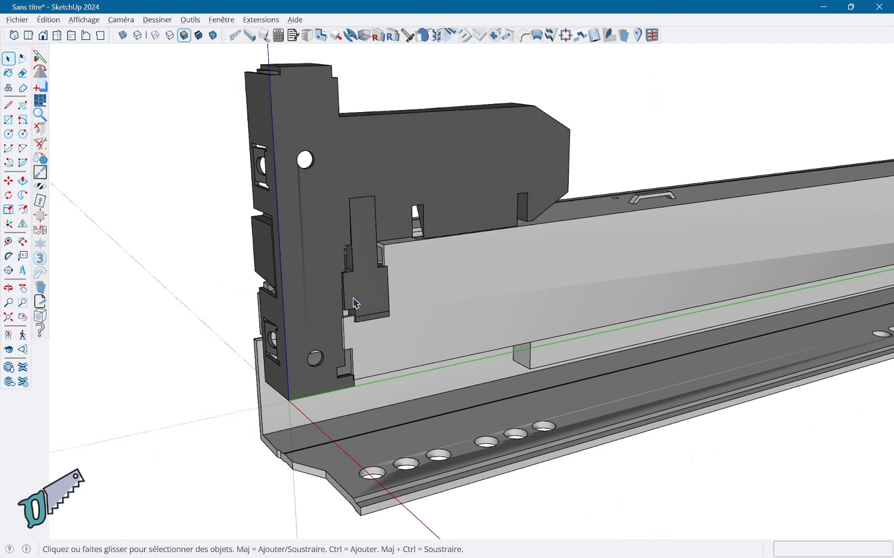
right_click(319, 259)
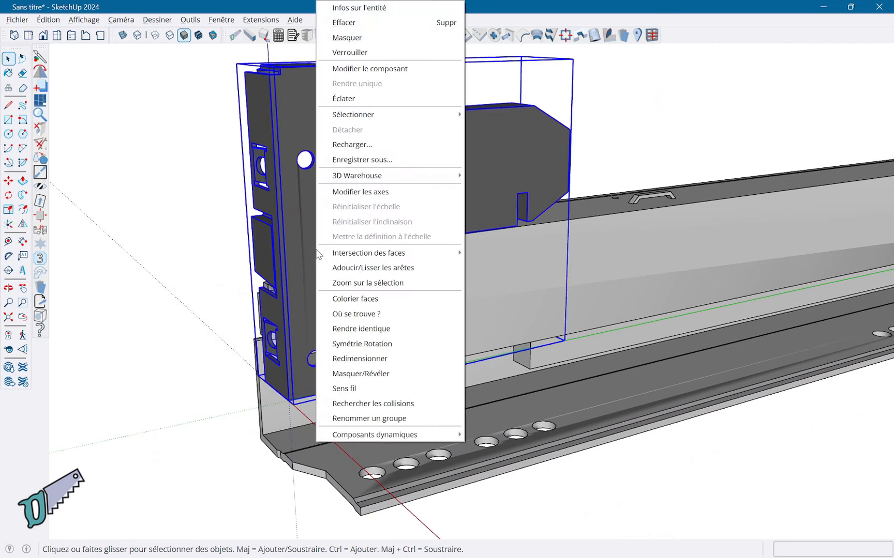
left_click(355, 193)
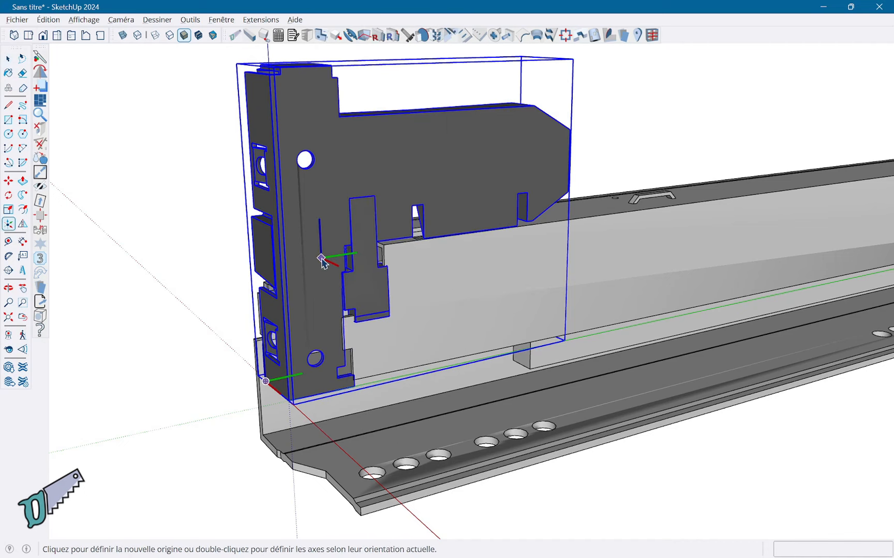
left_click(320, 257)
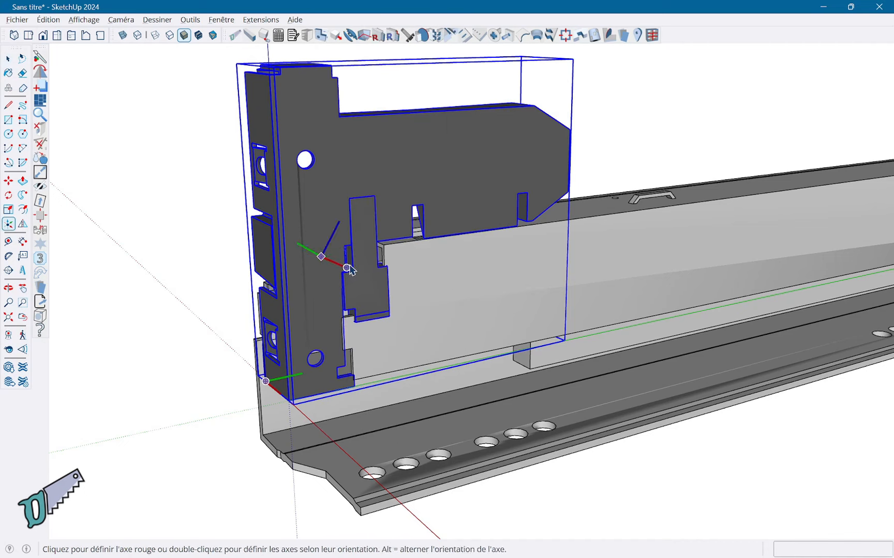
left_click(323, 298)
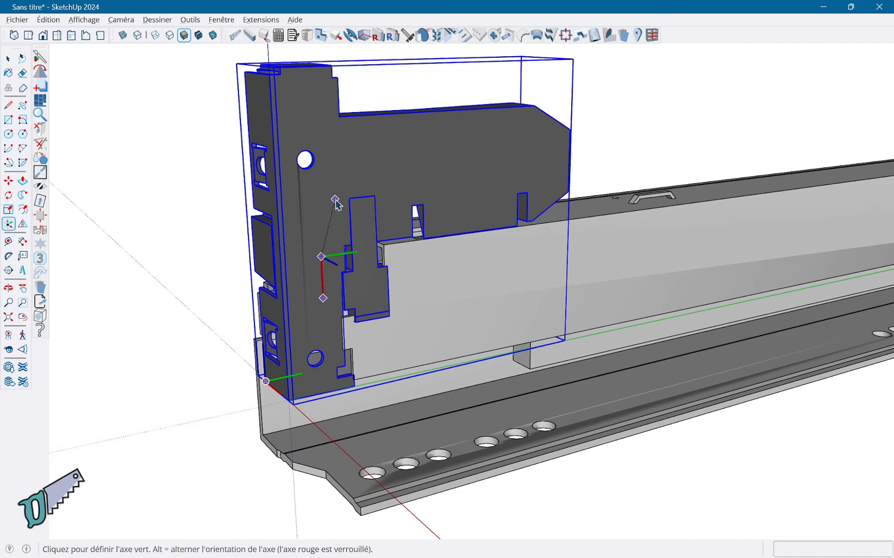
left_click(281, 215)
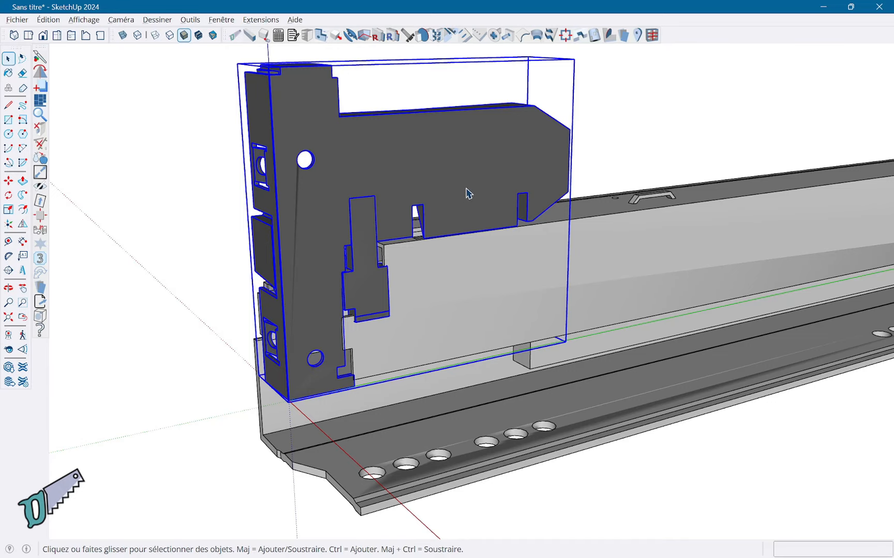
Draw a short line beside the clip's pointed end and combine the line and the clip into one group
middle_click_drag(467, 193, 307, 215)
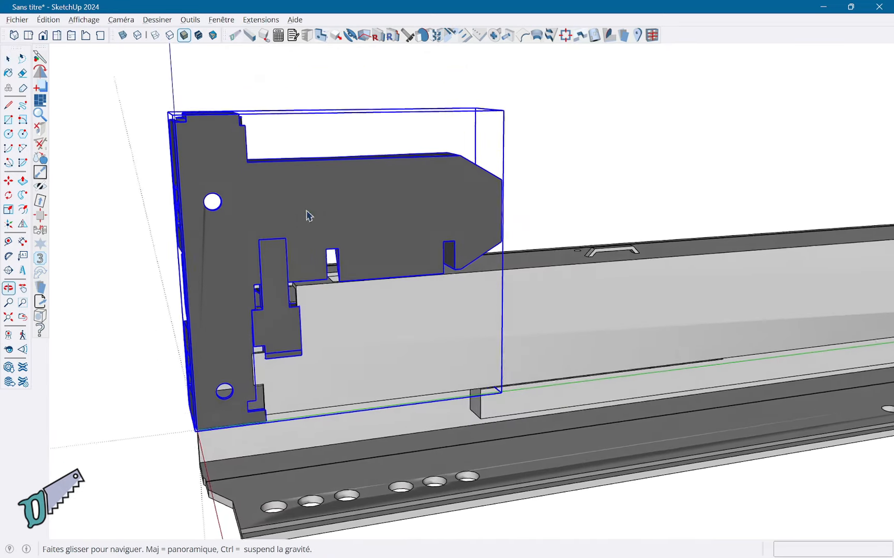
left_click(588, 195)
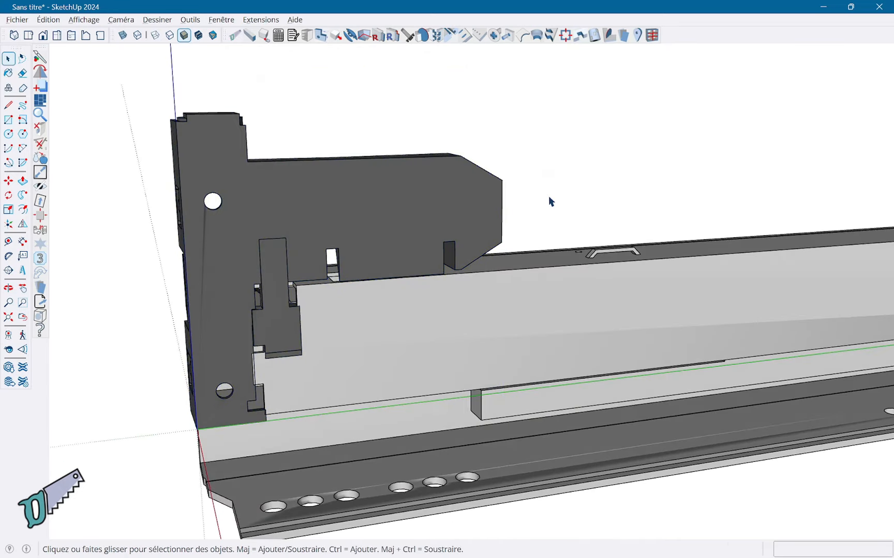
key("l")
left_click(547, 195)
left_click(619, 144)
key("space")
left_click(604, 156)
left_click(493, 209, "shift")
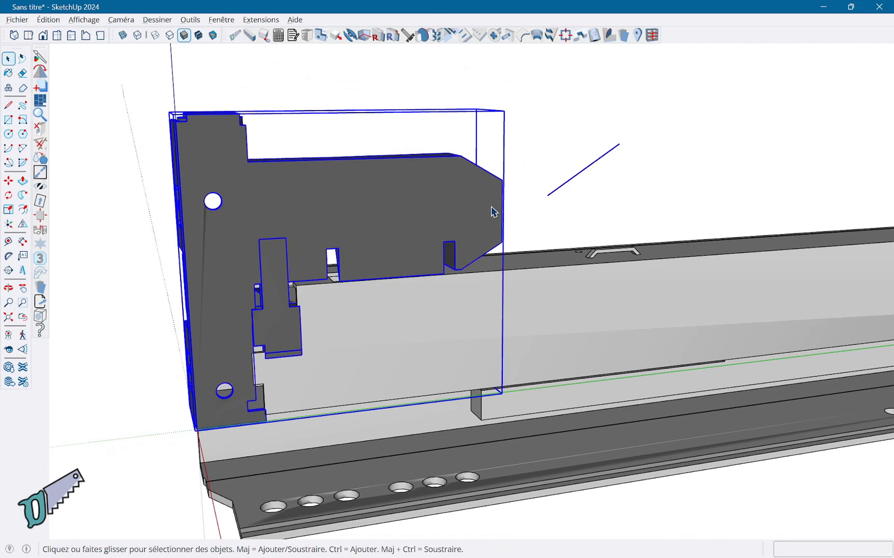
right_click(492, 208)
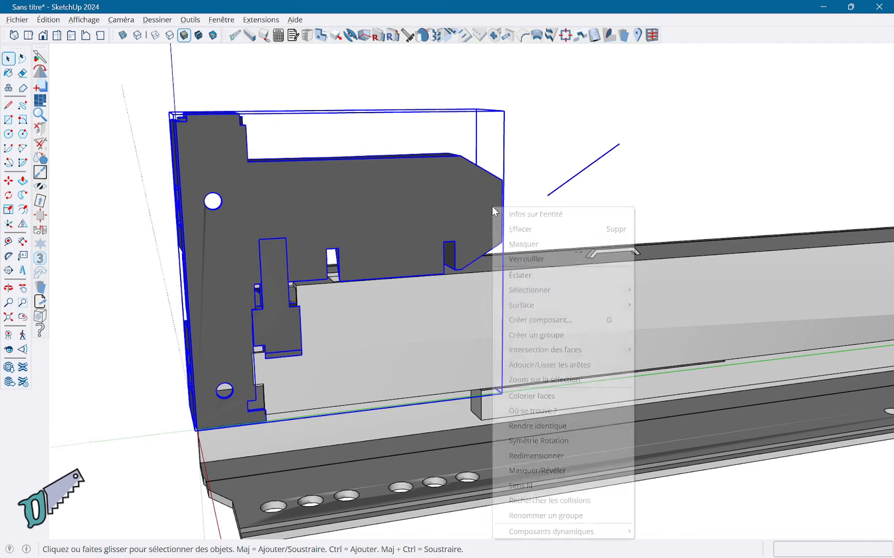
left_click(541, 335)
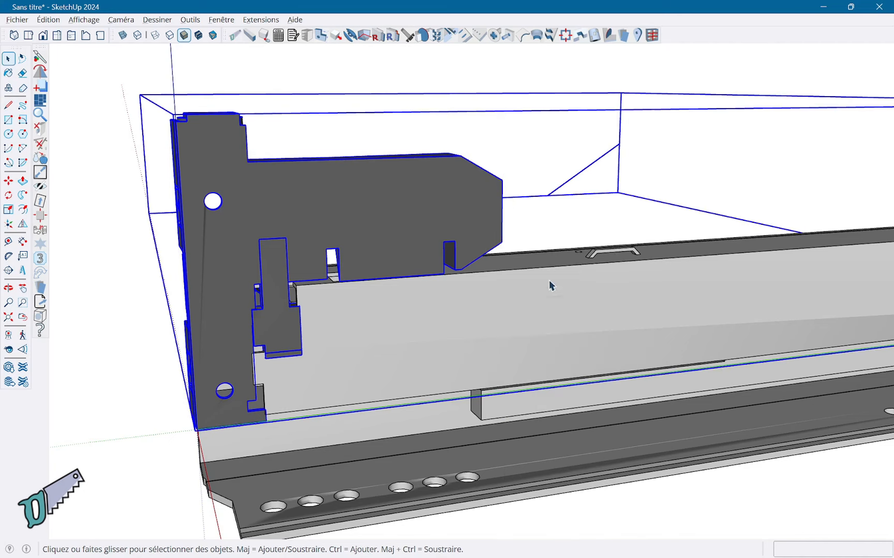
Delete the short line inside the clip's group, leaving only the clip, and close the group
double_click(590, 169)
left_click(591, 171)
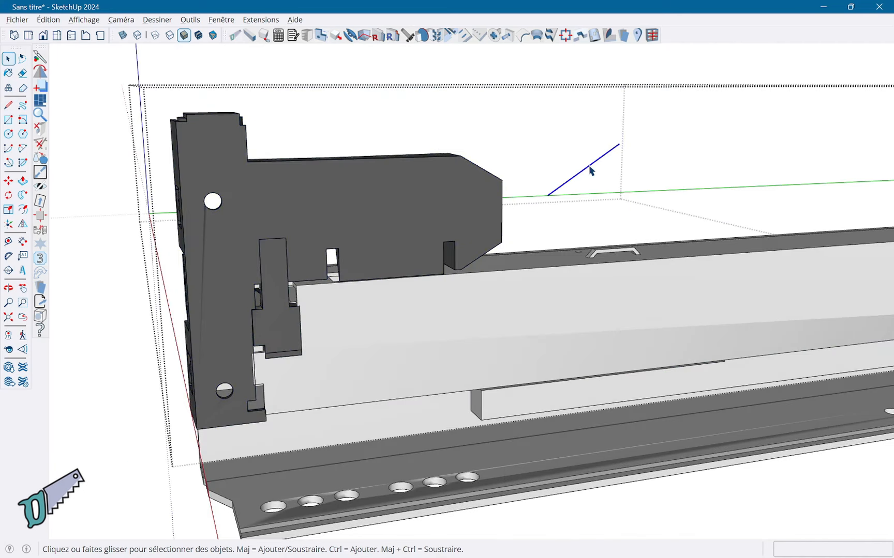
key("Delete")
left_click(584, 124)
scroll(586, 124, "down", 4)
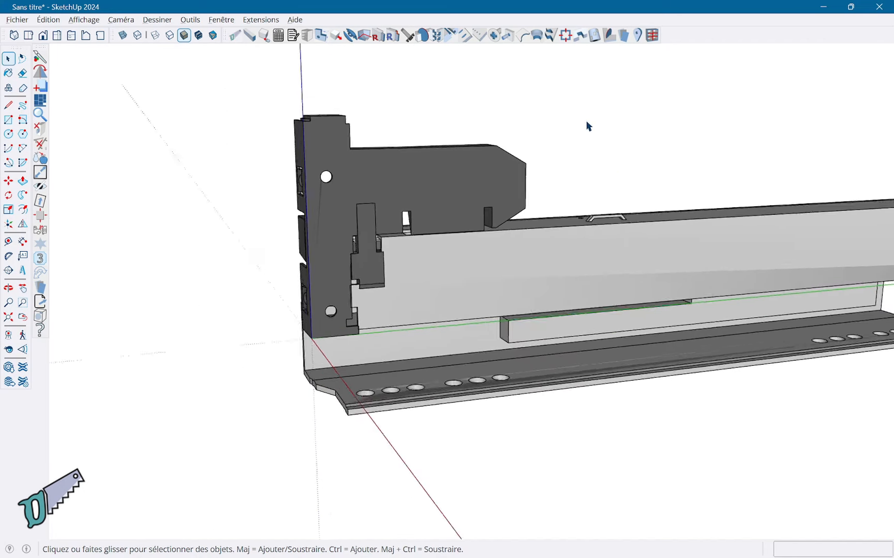
Draw a line about 6.4 mm long across the rail's second mounting hole and a circle of radius 2.5 mm centred on its midpoint
middle_click_drag(484, 223, 473, 54)
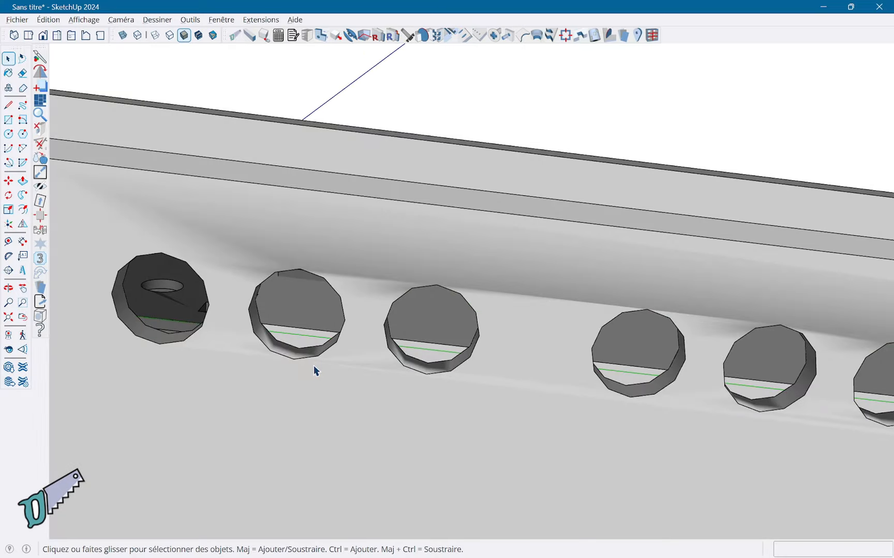
key("l")
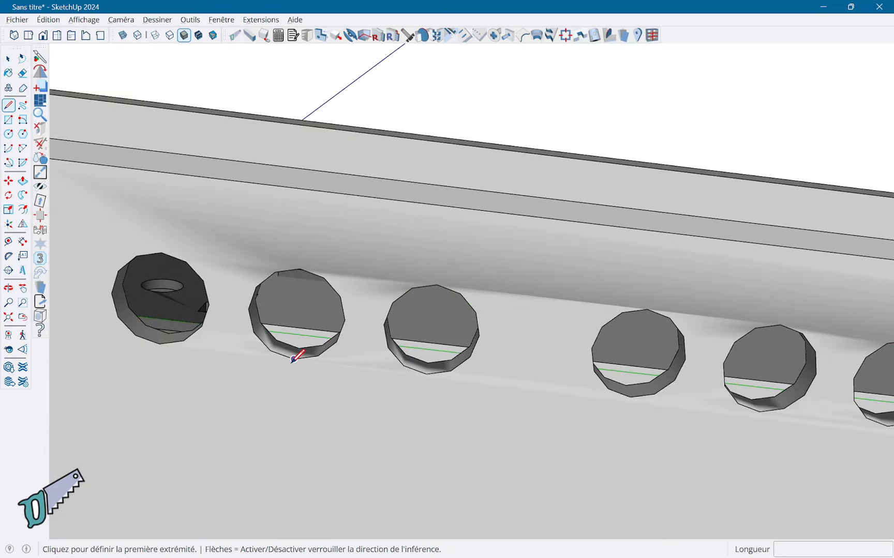
left_click(293, 359)
left_click(300, 269)
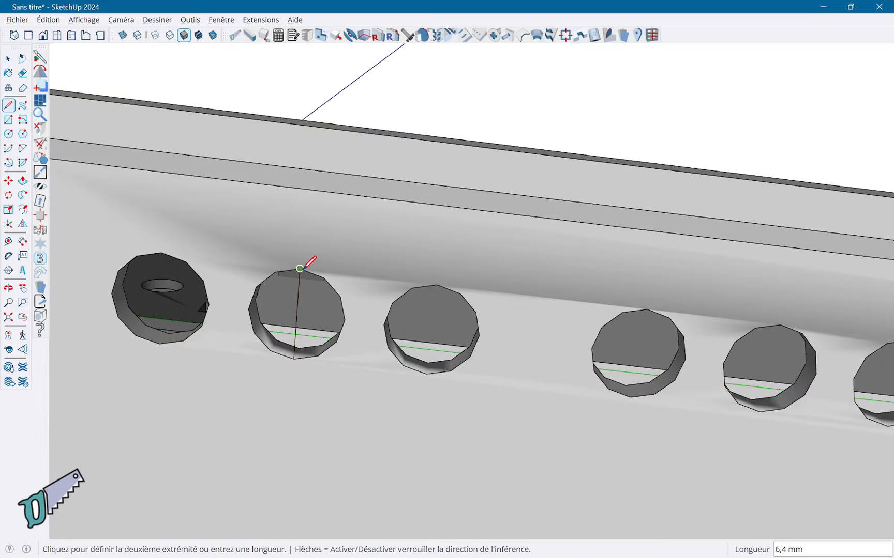
key("c")
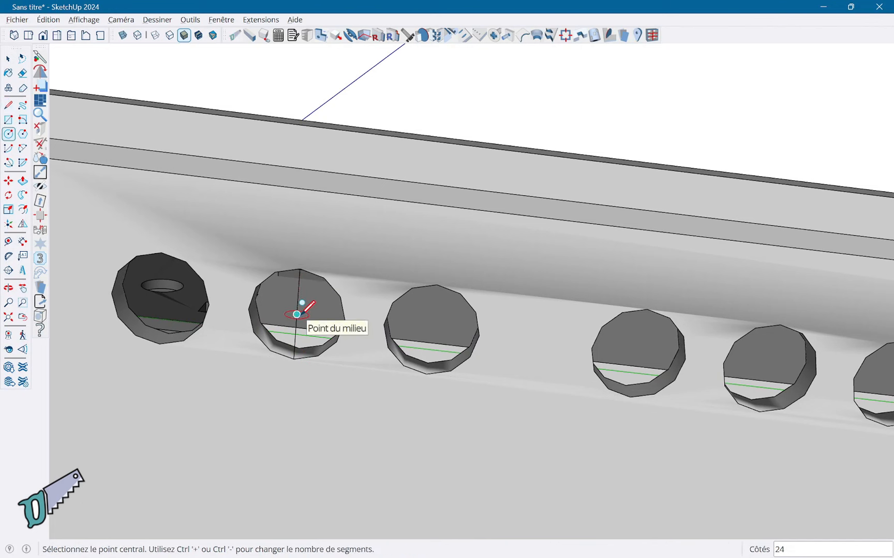
left_click(296, 315)
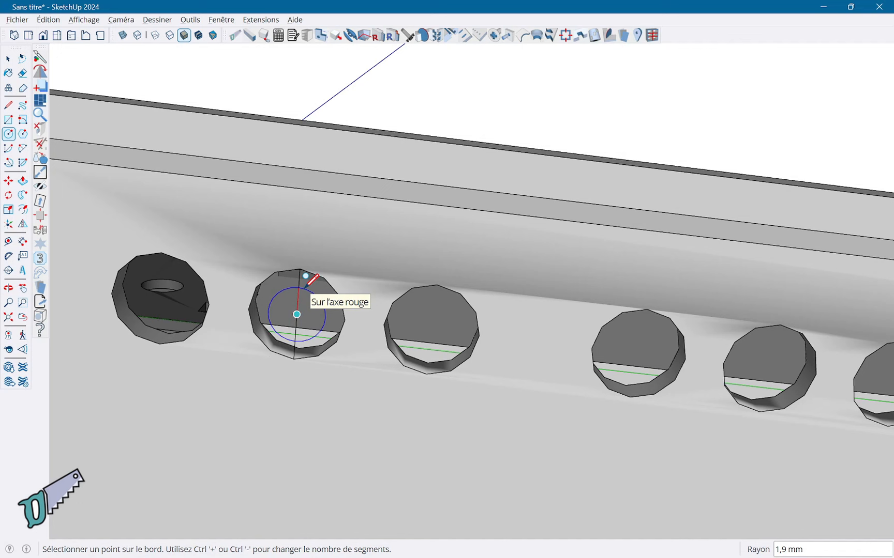
type("2")
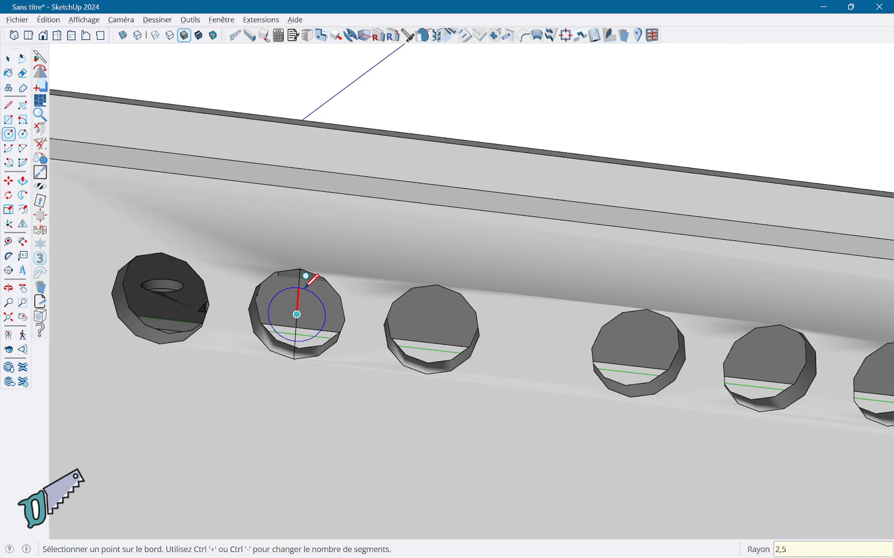
type(",5")
key("Return")
Delete the construction line's segments inside and outside the circle in the second mounting hole
key("space")
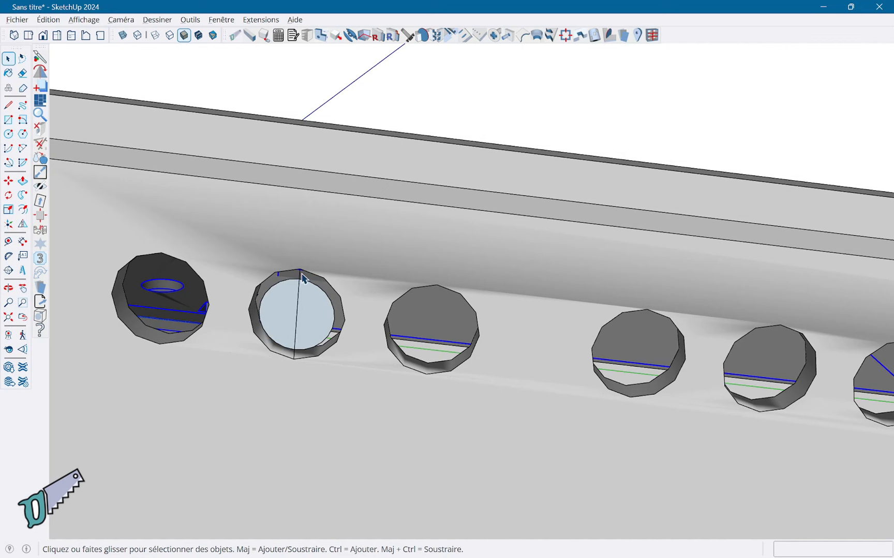
left_click(302, 278)
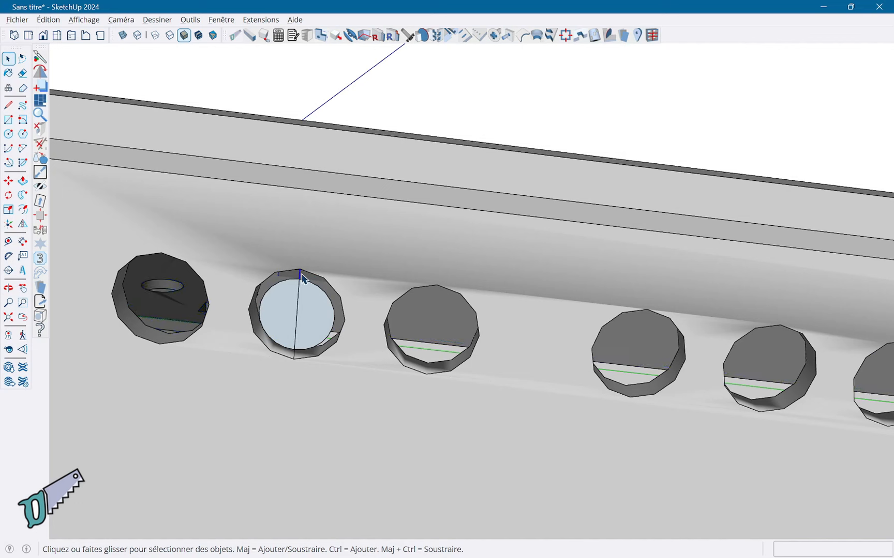
left_click(297, 332)
key("Delete")
Extrude the circle in the second mounting hole 10 mm outward from the rail's underside with Push/Pull
left_click(311, 317)
key("p")
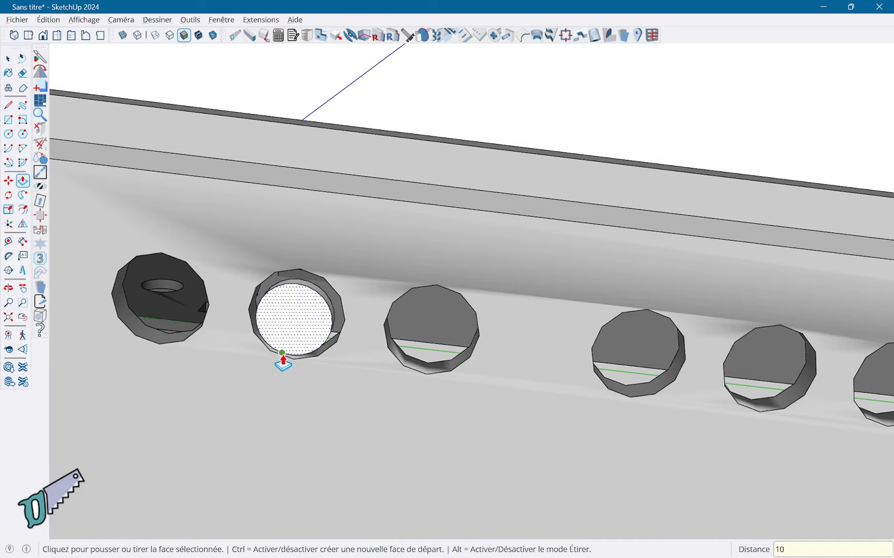
left_click(282, 355)
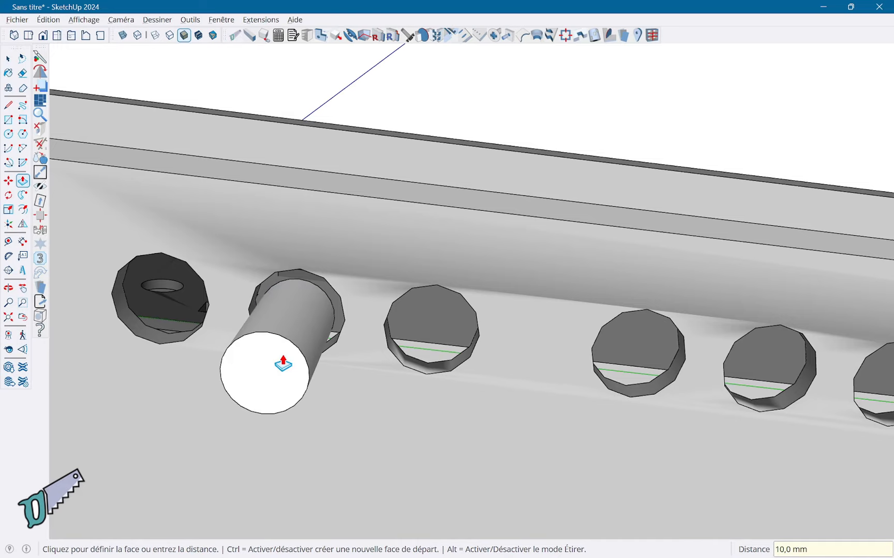
left_click(457, 410)
Reverse the side and lower end faces of the cylinder under the second mounting hole
middle_click_drag(457, 410, 269, 543)
scroll(277, 401, "down", 1)
scroll(279, 407, "up", 1)
key("space")
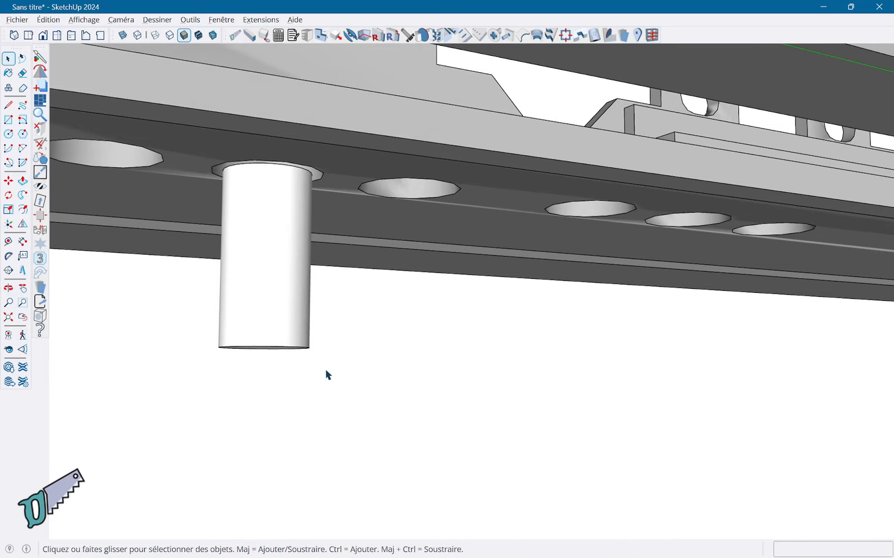
left_click_drag(325, 370, 257, 310)
right_click(260, 314)
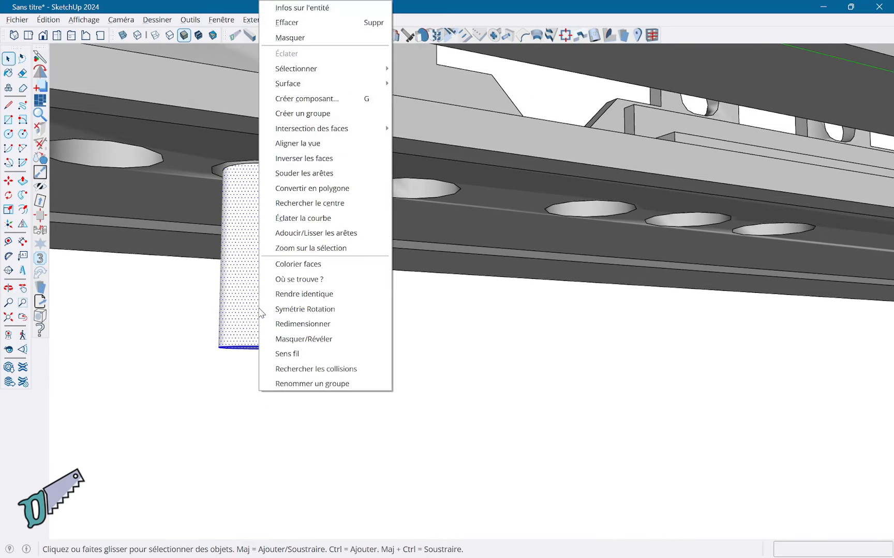
left_click(312, 164)
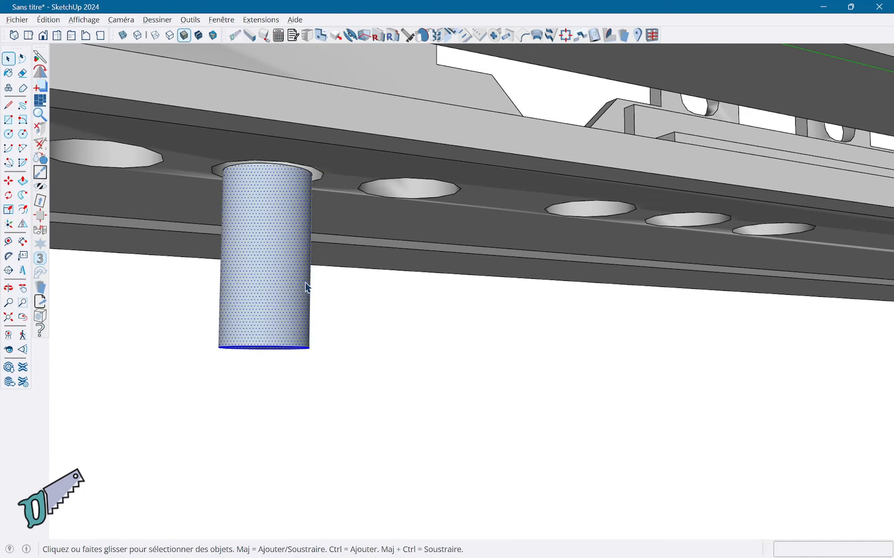
Select the cylinder's upper end face through the mounting hole from above the rail
middle_click_drag(308, 288, 281, 174)
scroll(299, 335, "up", 5)
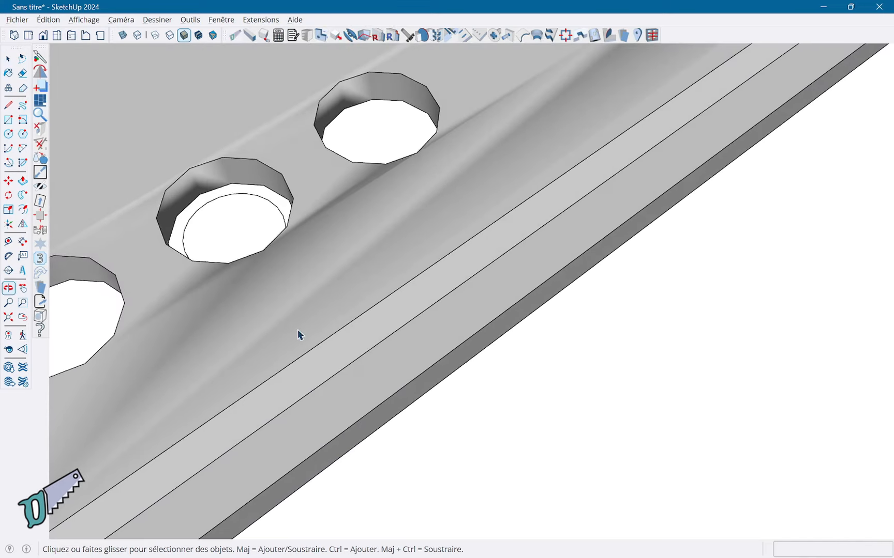
left_click(238, 226)
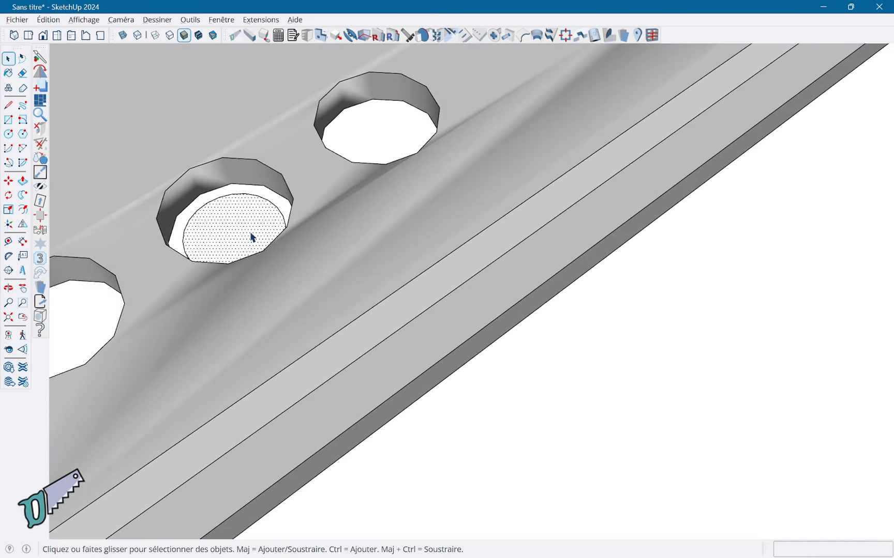
Move the whole cylinder 0.5 mm straight down so its upper end is level with the lowest corner of the rail's underside
middle_click_drag(252, 237, 550, 253)
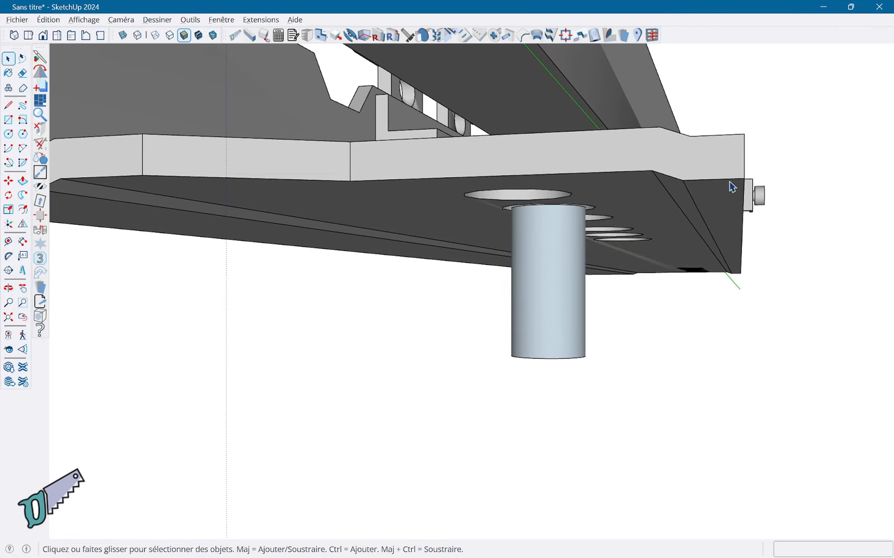
scroll(191, 192, "down", 2)
middle_click_drag(190, 193, 381, 322)
double_click(434, 306)
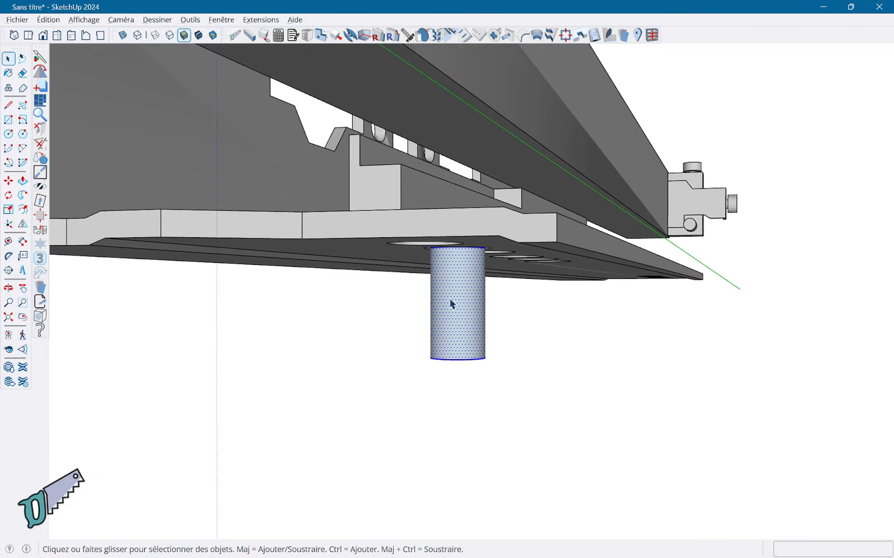
scroll(449, 297, "up", 3)
key("m")
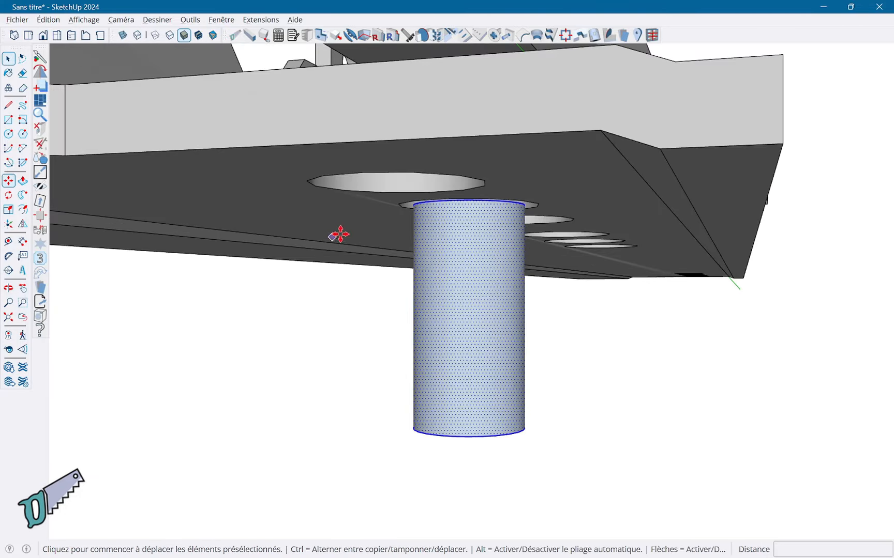
scroll(339, 234, "up", 3)
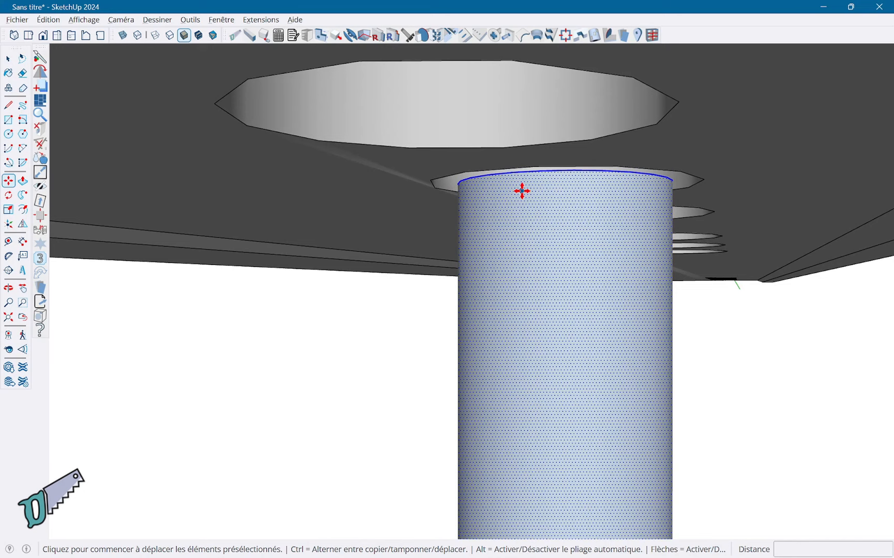
left_click(574, 173)
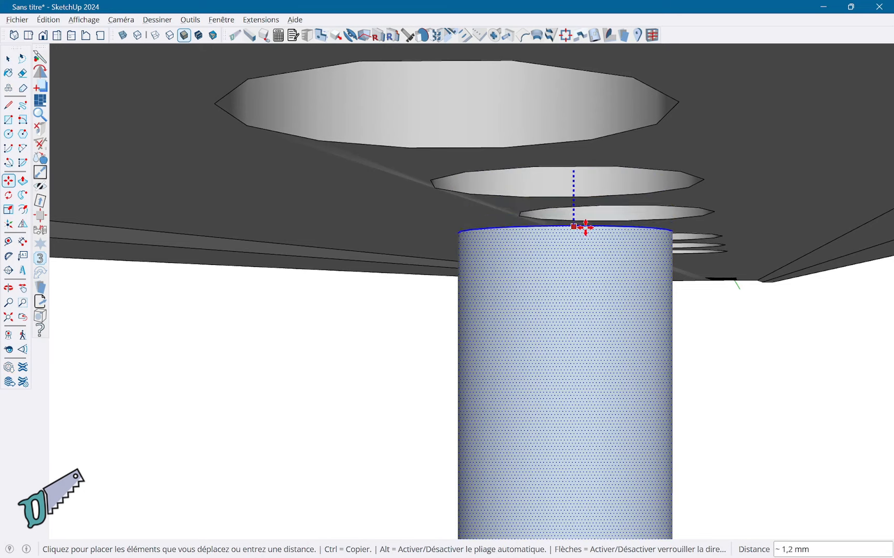
middle_click_drag(770, 172, 553, 321, "shift")
scroll(556, 323, "down", 4)
scroll(629, 439, "down", 2)
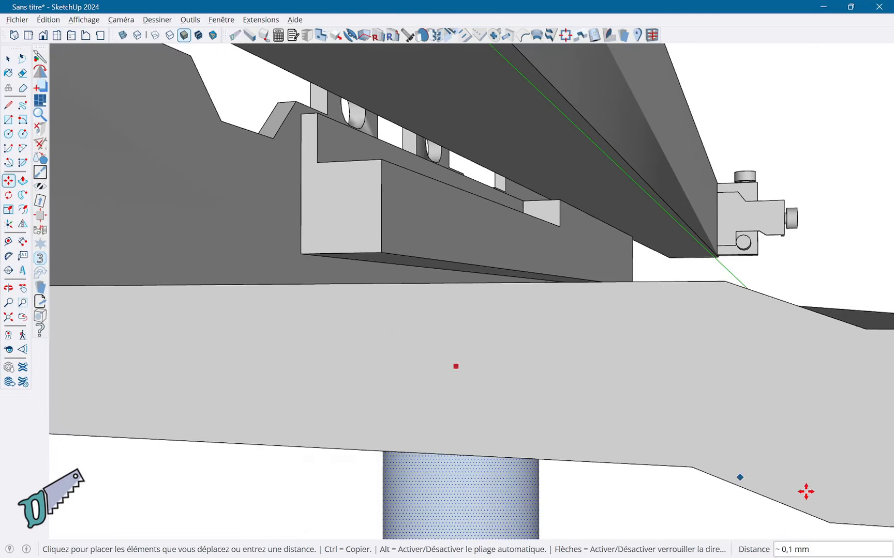
middle_click_drag(806, 491, 754, 481)
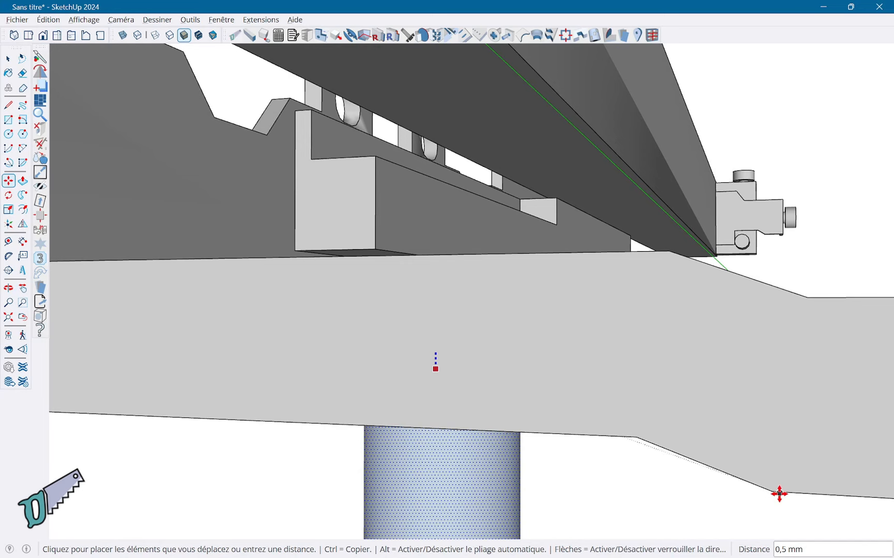
left_click(774, 494)
Paint the cylinder's upper end face, seen through the second mounting hole, with the material 0020_Rouge
scroll(773, 494, "down", 3)
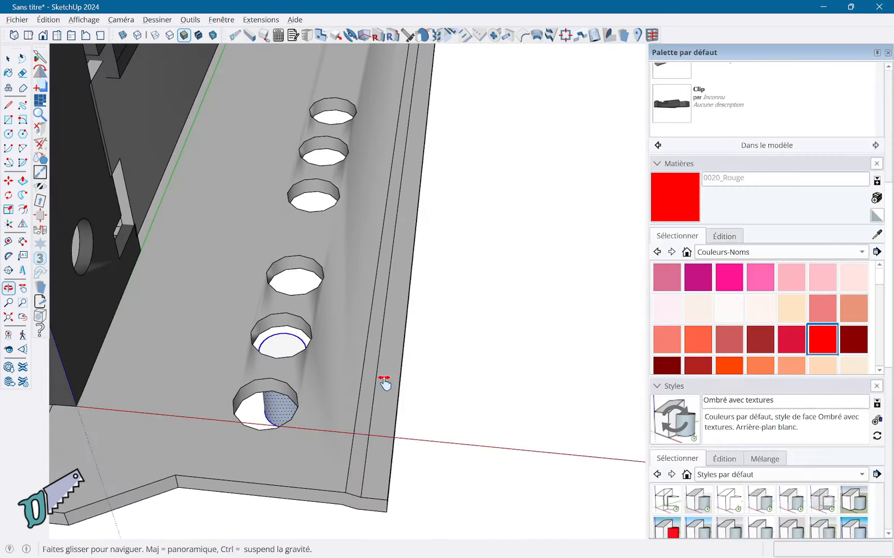
middle_click_drag(385, 385, 458, 368, "shift")
left_click_drag(459, 368, 321, 407)
key("space")
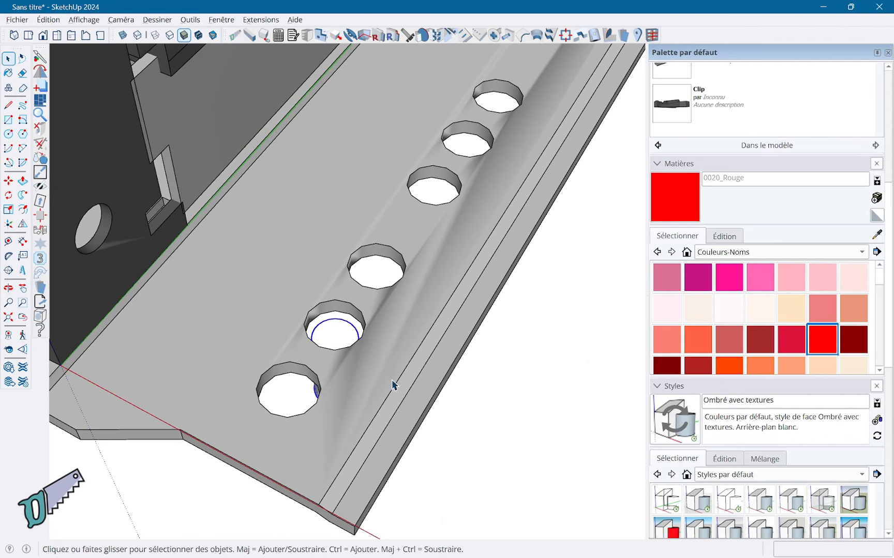
middle_click_drag(392, 385, 407, 339)
left_click(352, 314)
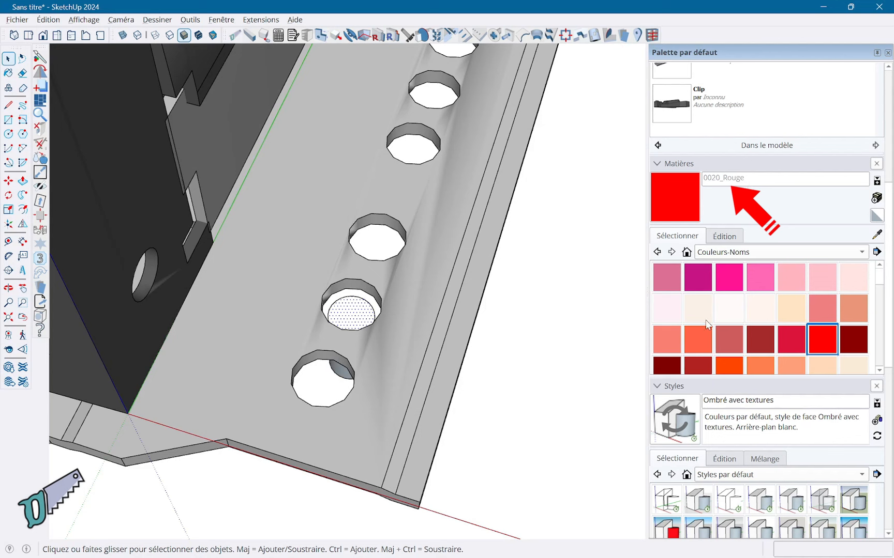
left_click(690, 188)
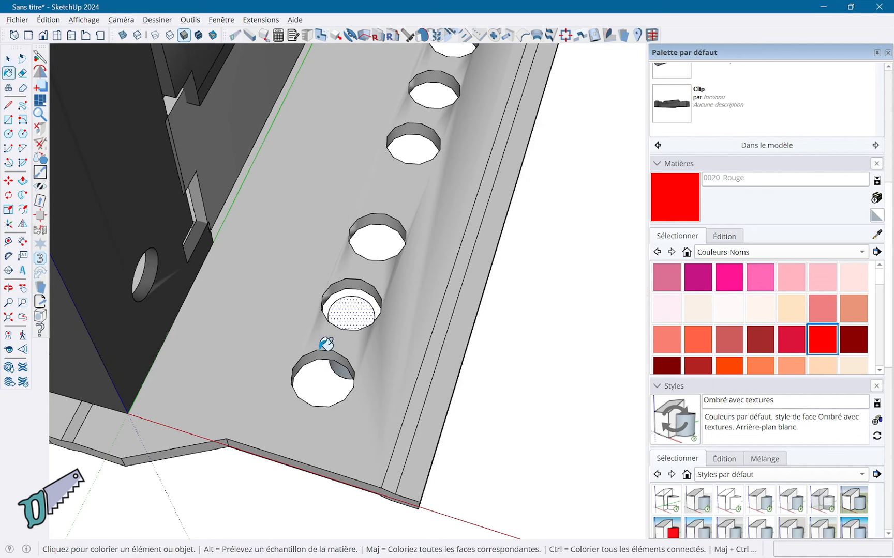
left_click(353, 314)
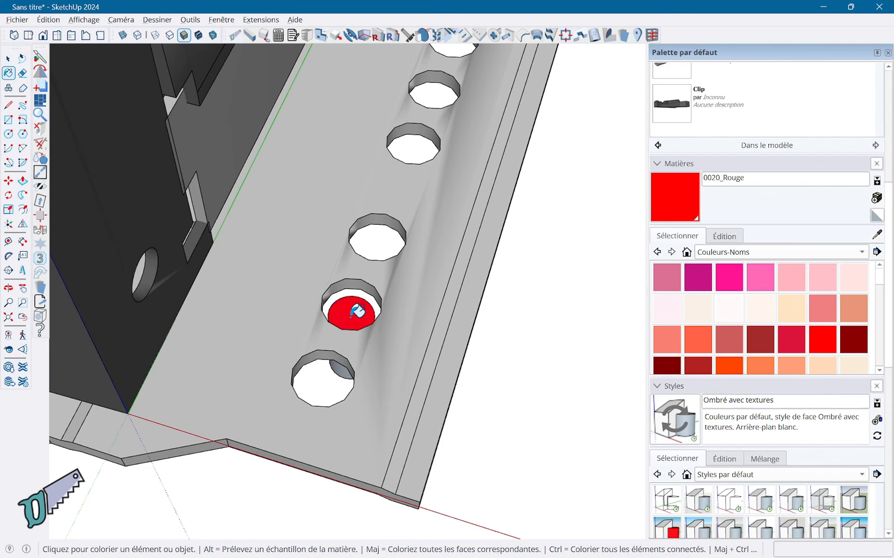
Paint the other side of the cylinder's upper end face 0020_Rouge too, reversing the face before and after painting
right_click(352, 316)
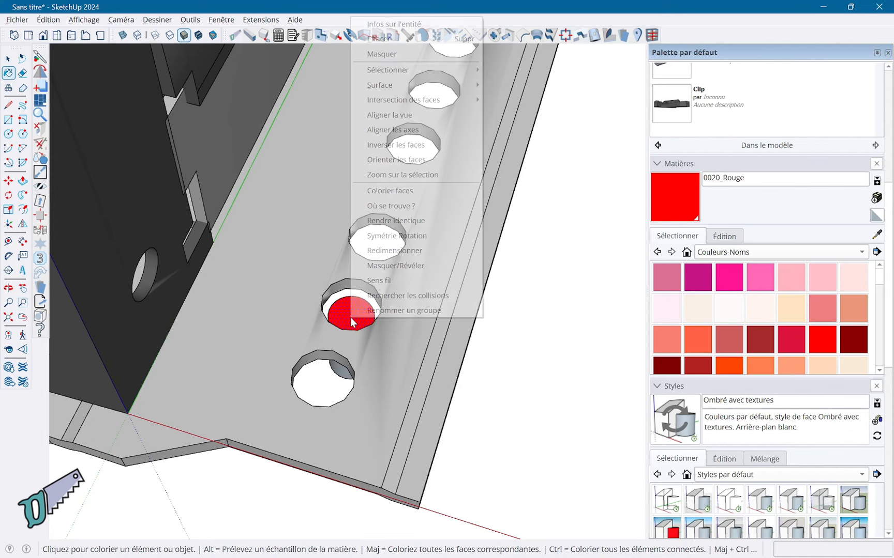
left_click(389, 147)
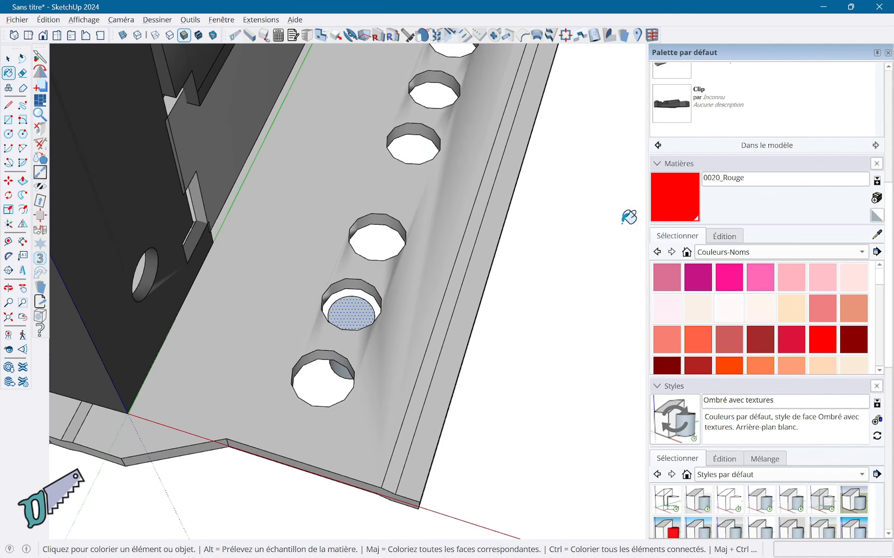
left_click(357, 311)
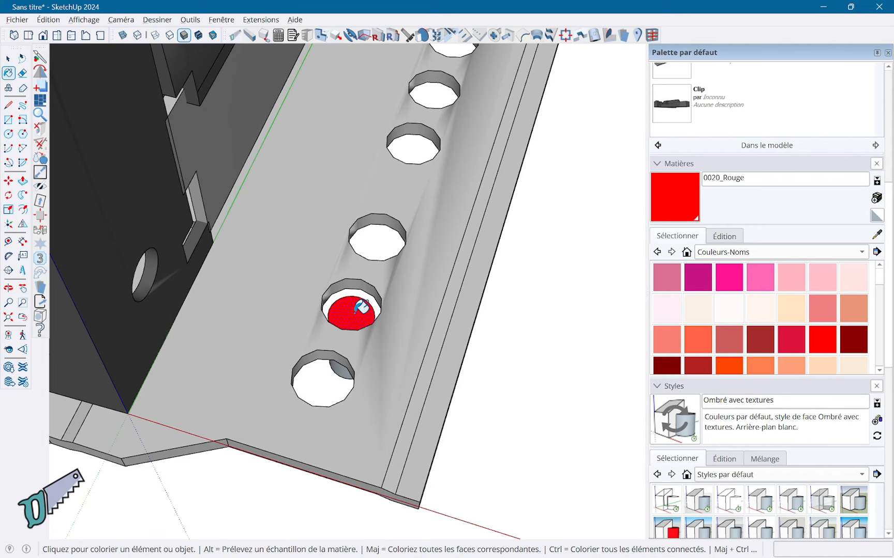
right_click(353, 313)
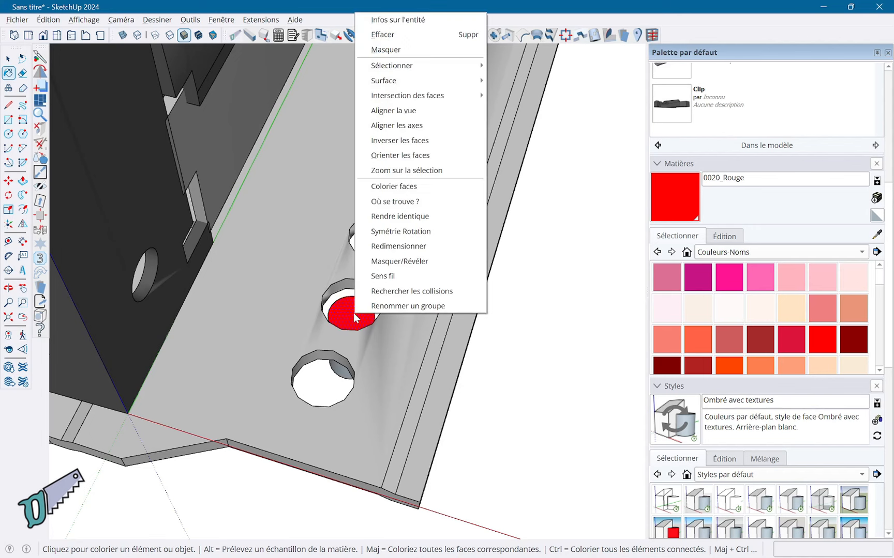
left_click(404, 141)
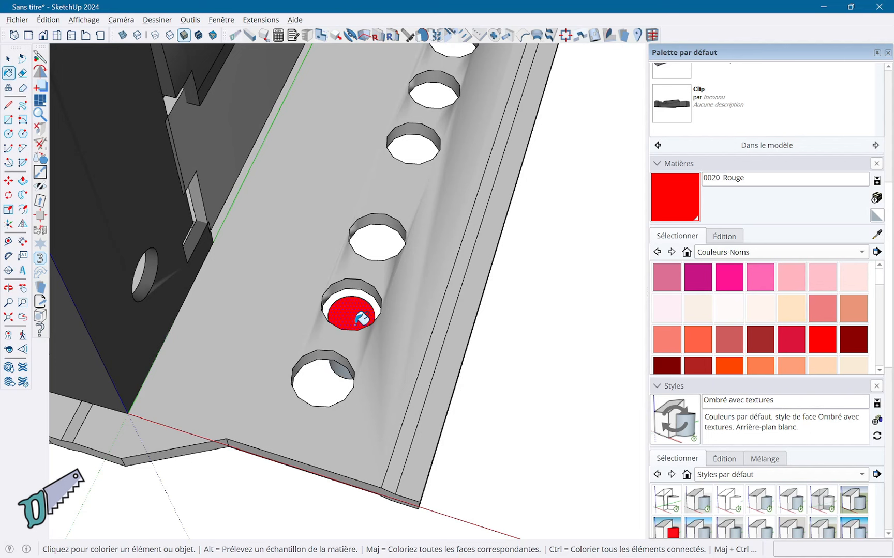
key("space")
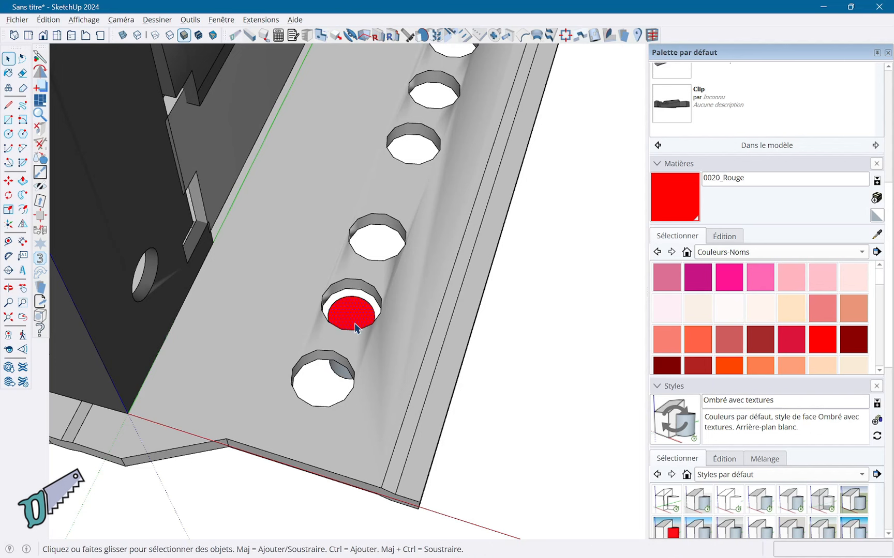
scroll(729, 238, "up", 3)
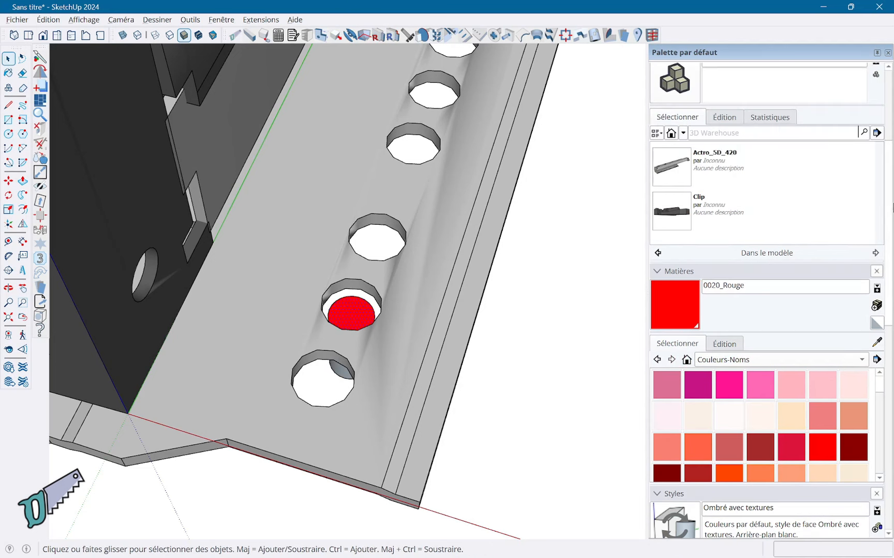
left_click_drag(891, 224, 887, 150)
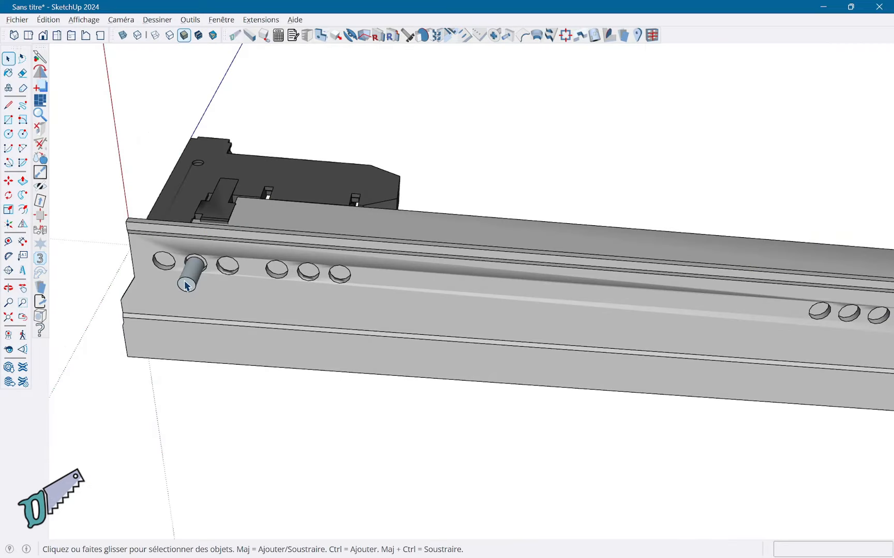
Copy the whole cylinder along the rail to the middle hole of the second group of three mounting holes
left_click(185, 285)
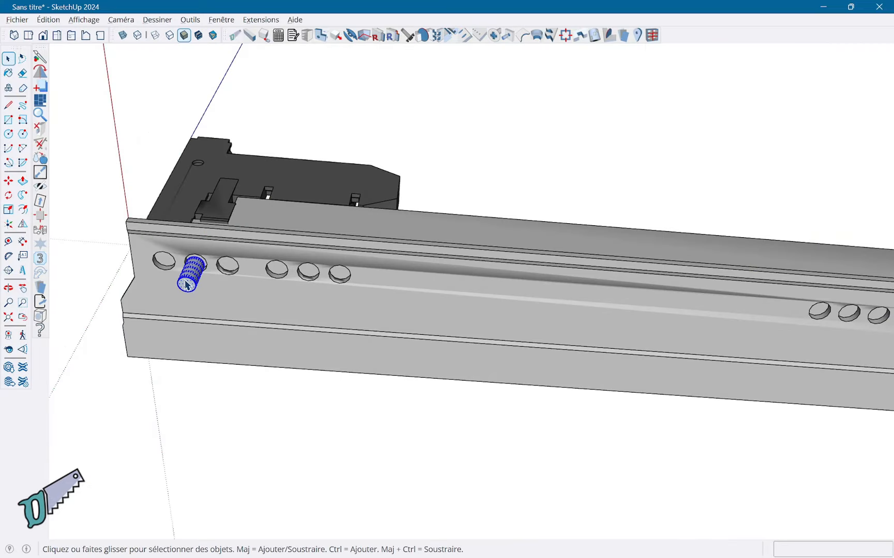
scroll(185, 285, "up", 5)
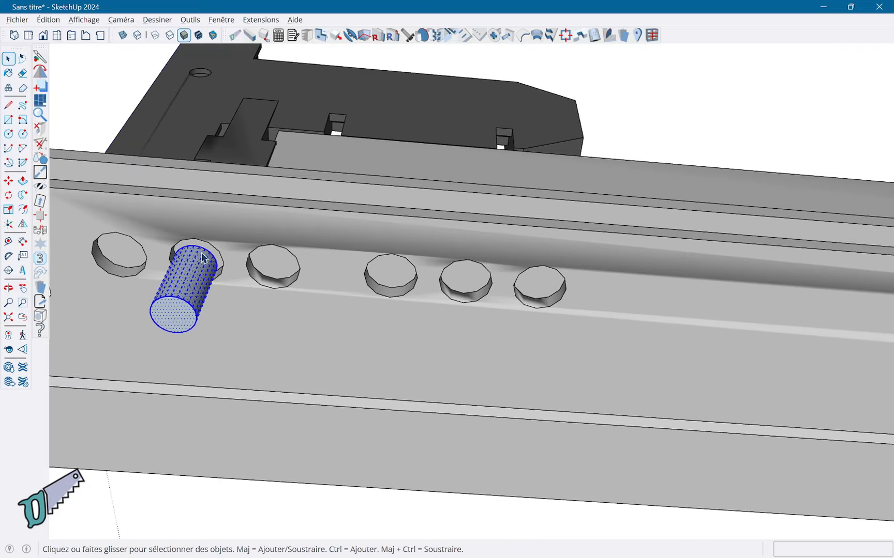
key("m")
scroll(199, 250, "up", 2)
key("ctrl")
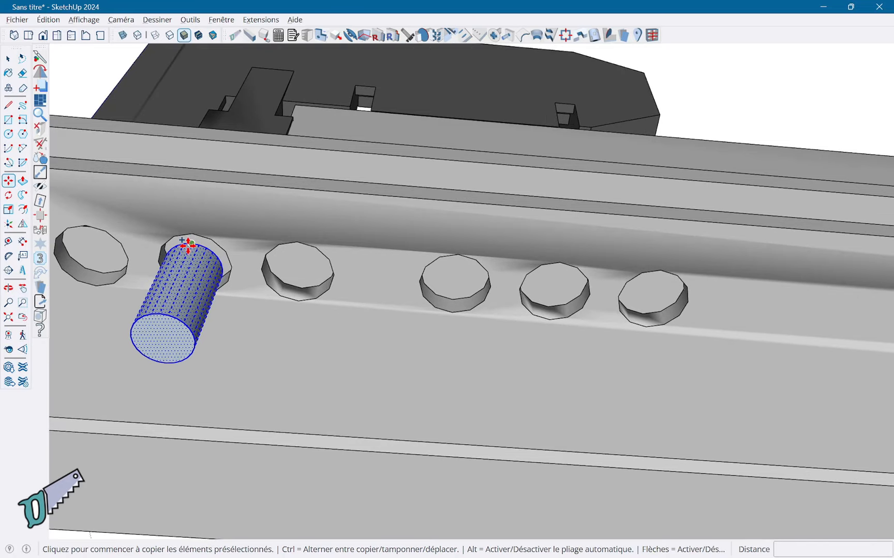
left_click(191, 243)
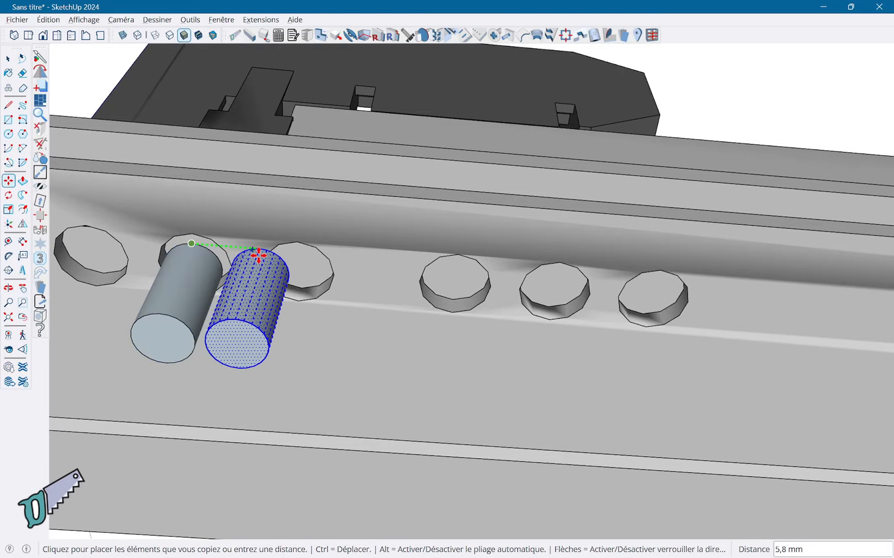
left_click(563, 264)
key("space")
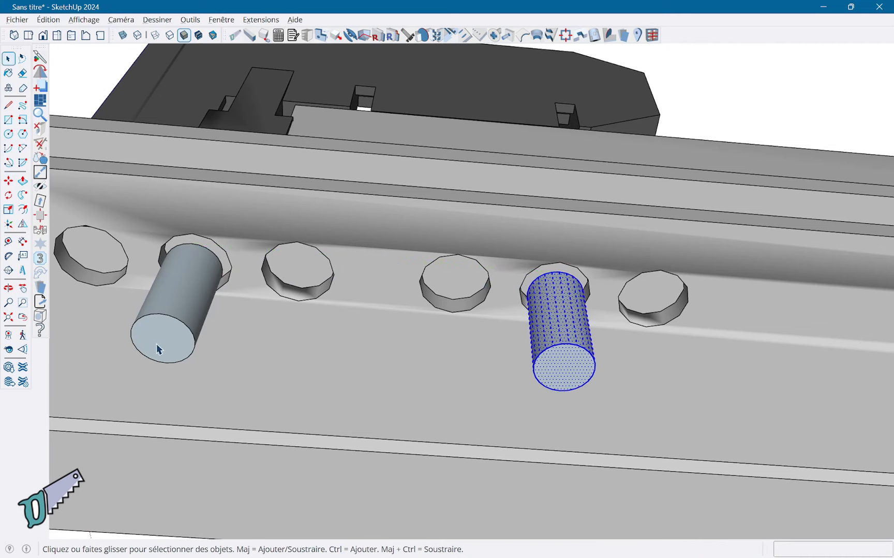
Copy both cylinders 192 mm along the green axis to the matching mounting holes near the rail's far end
left_click(162, 351)
triple_click(162, 351)
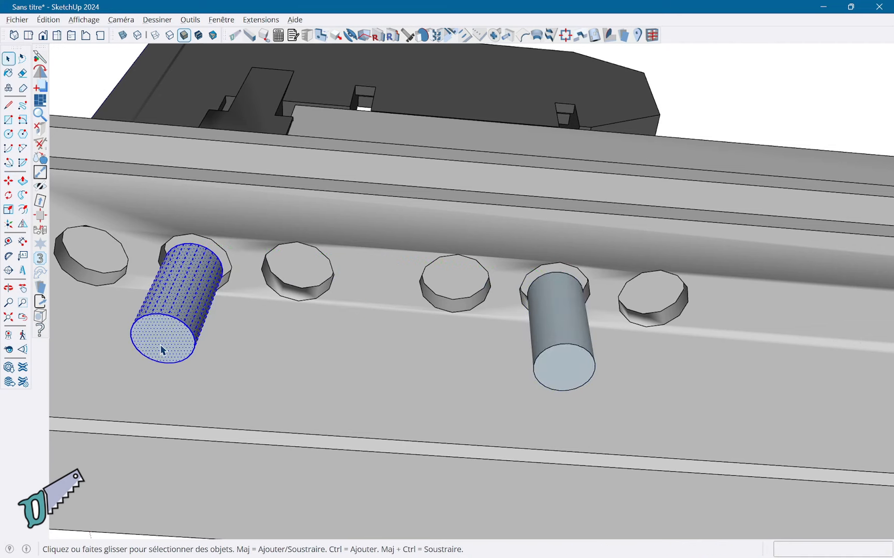
left_click(560, 365, "shift")
triple_click(559, 367, "shift")
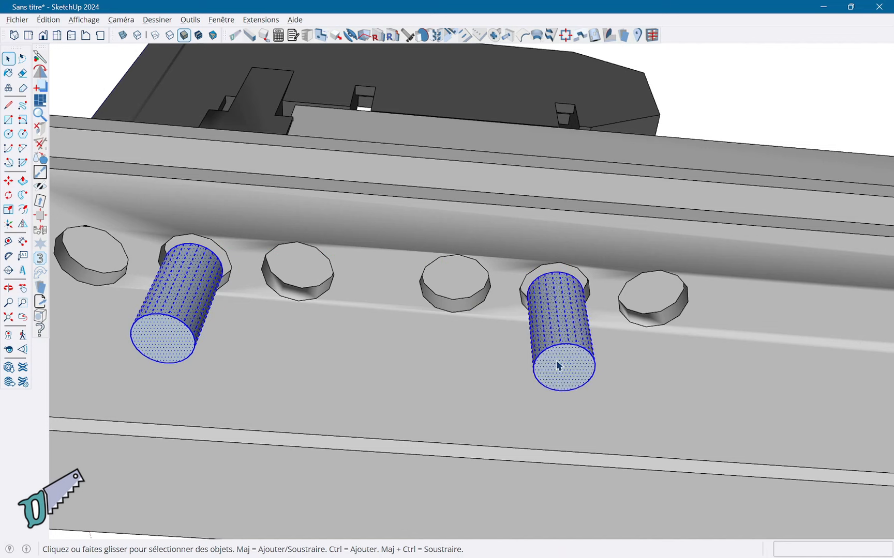
key("m")
key("ctrl")
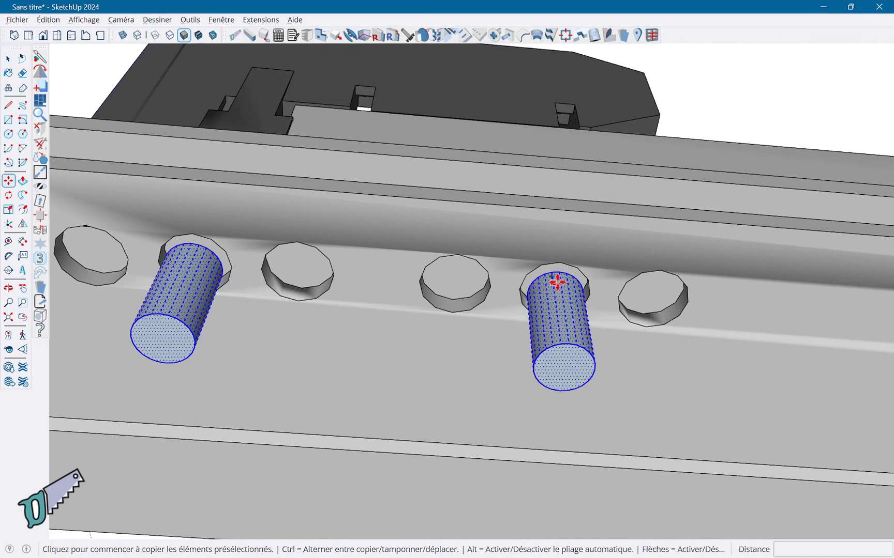
left_click(560, 272)
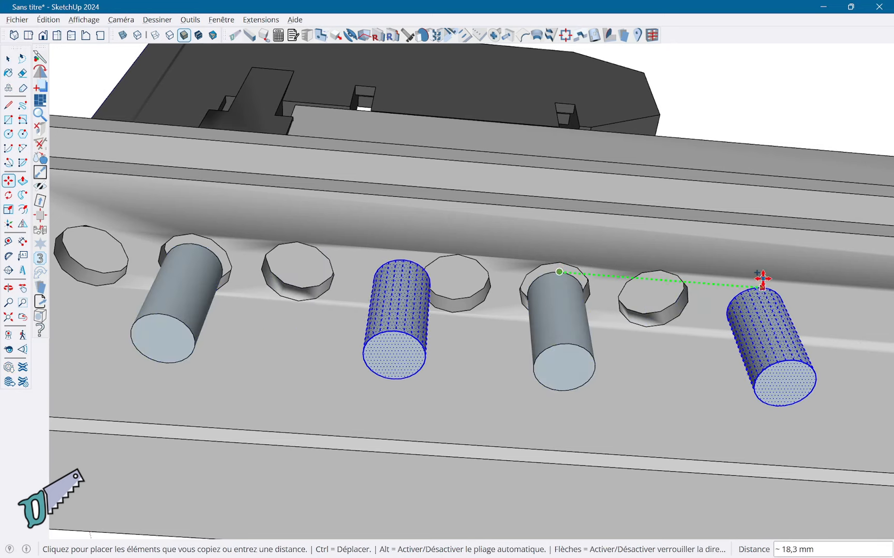
middle_click_drag(762, 280, 317, 279)
scroll(618, 331, "down", 3)
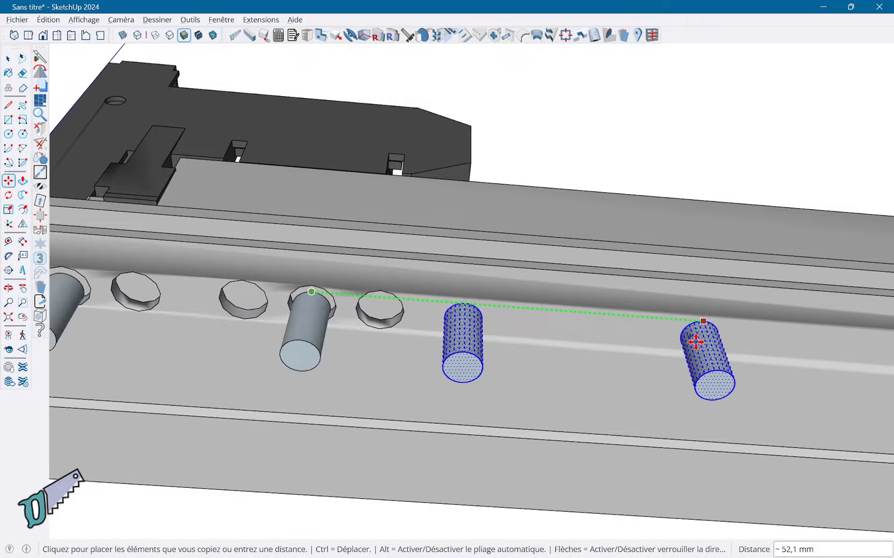
middle_click_drag(691, 340, 124, 313, "shift")
middle_click_drag(792, 343, 244, 322, "shift")
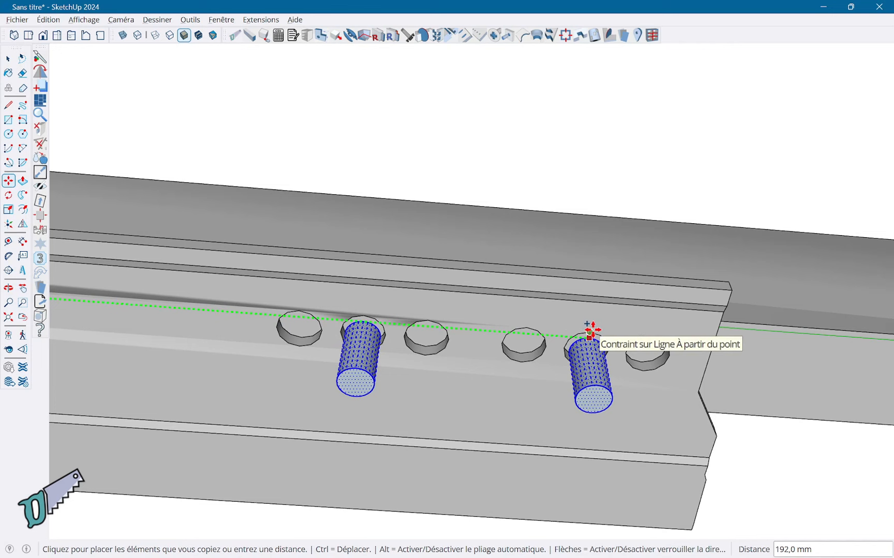
left_click(590, 335)
key("space")
scroll(326, 315, "down", 5)
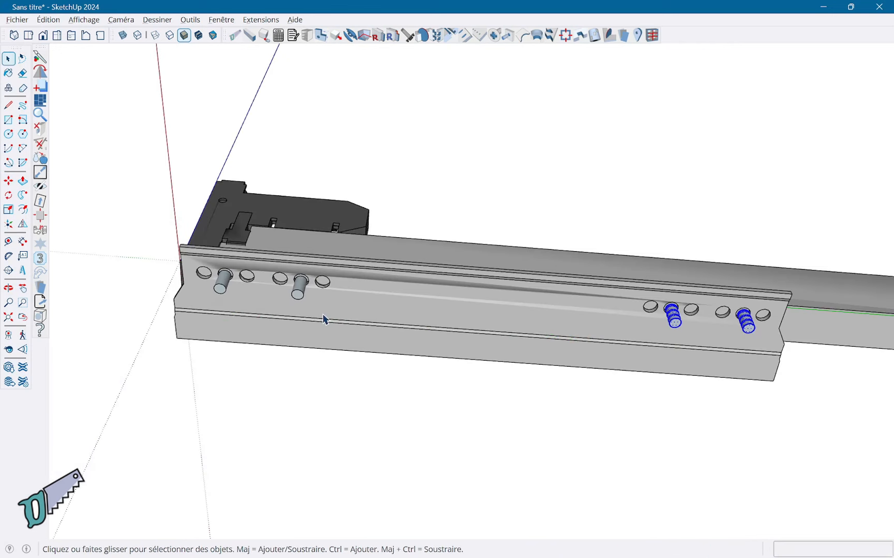
Select all four drilling cylinders under the rail and combine them into one group
left_click(299, 300, "shift")
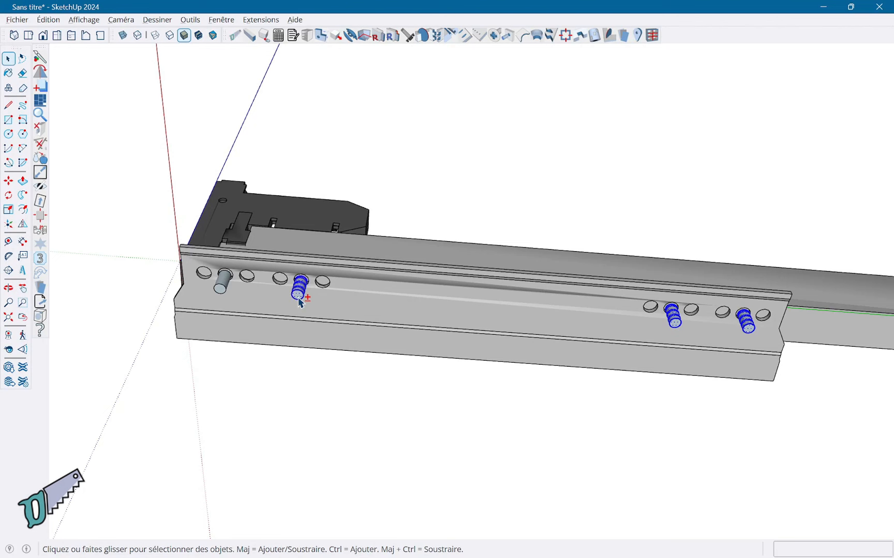
left_click(224, 294, "shift")
right_click(224, 295)
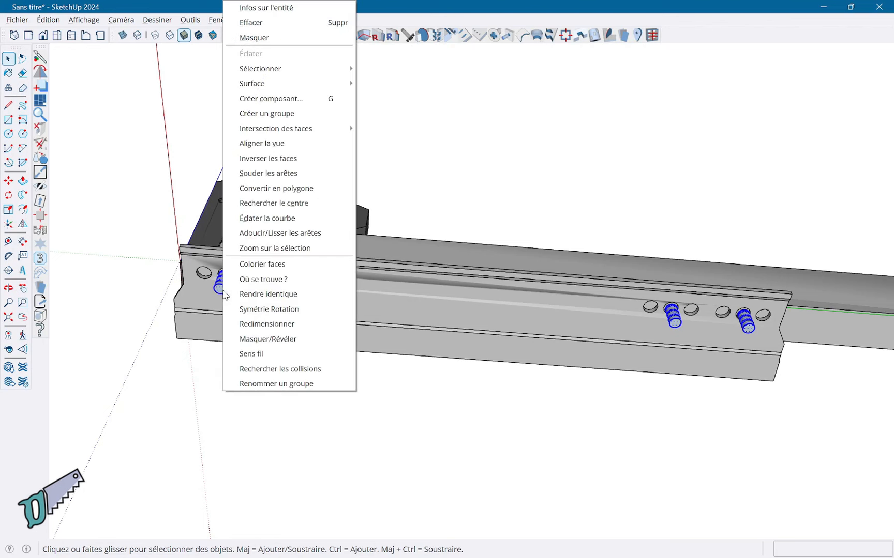
left_click(285, 116)
middle_click_drag(339, 191, 451, 361)
scroll(373, 354, "up", 3)
middle_click_drag(372, 354, 349, 435)
scroll(349, 397, "up", 4)
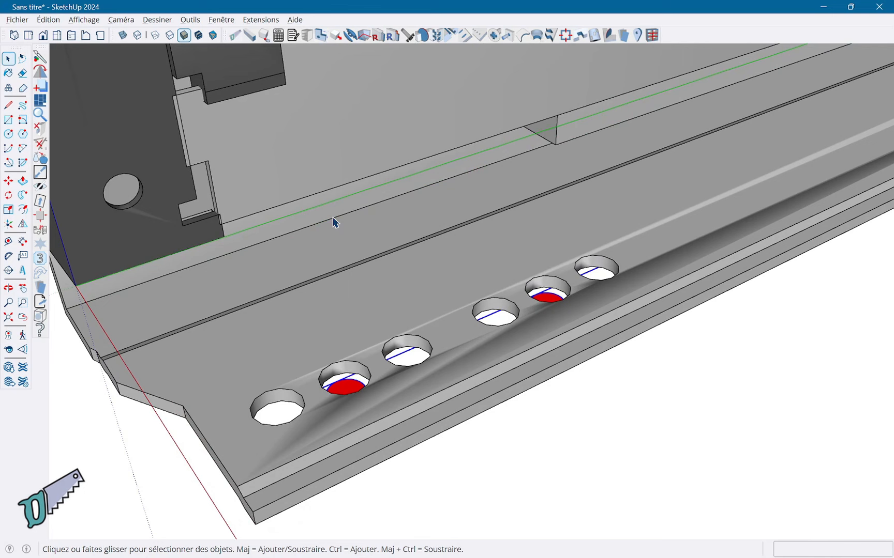
Hide the Actro_5D_420 rail and open the group of drilling cylinders for editing
right_click(335, 420)
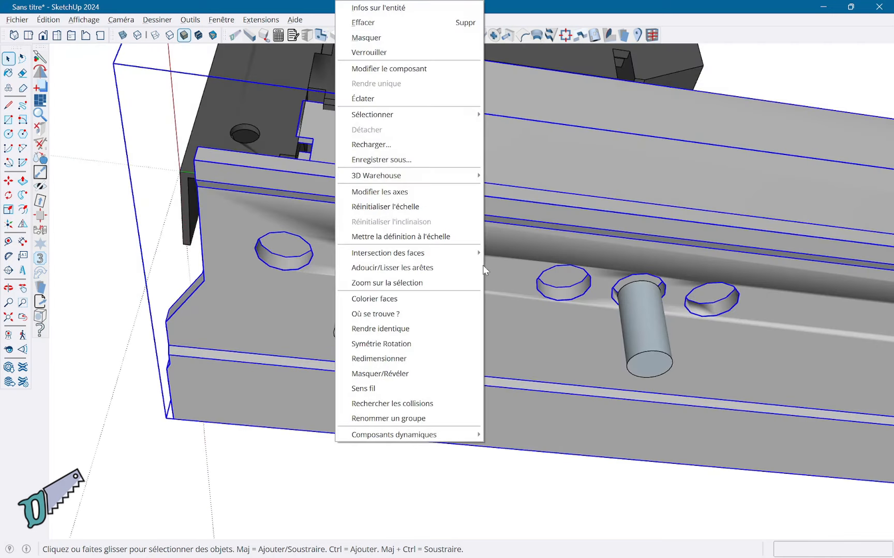
left_click(393, 41)
double_click(355, 287)
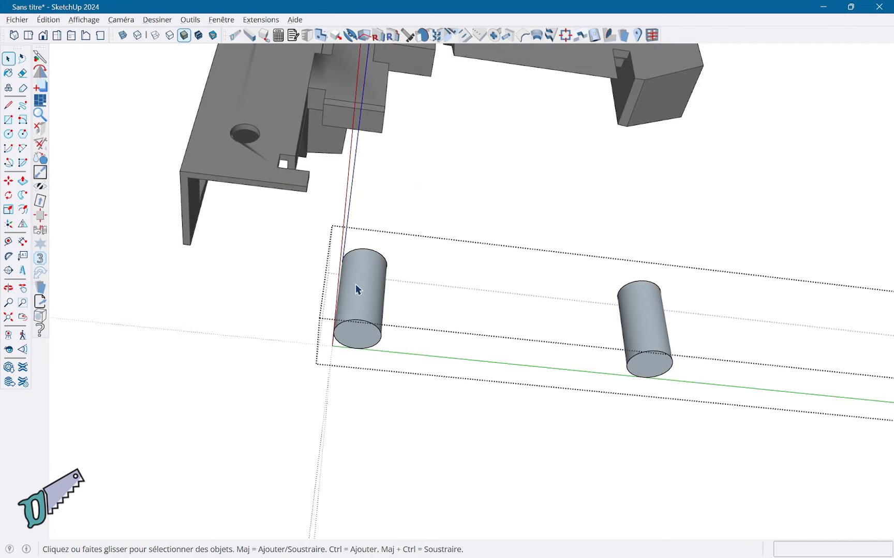
Place the group's axes at the centre of the end cylinder's red upper face, with the red axis along the row of cylinders and green perpendicular
middle_click_drag(356, 289, 410, 361)
scroll(368, 350, "up", 3)
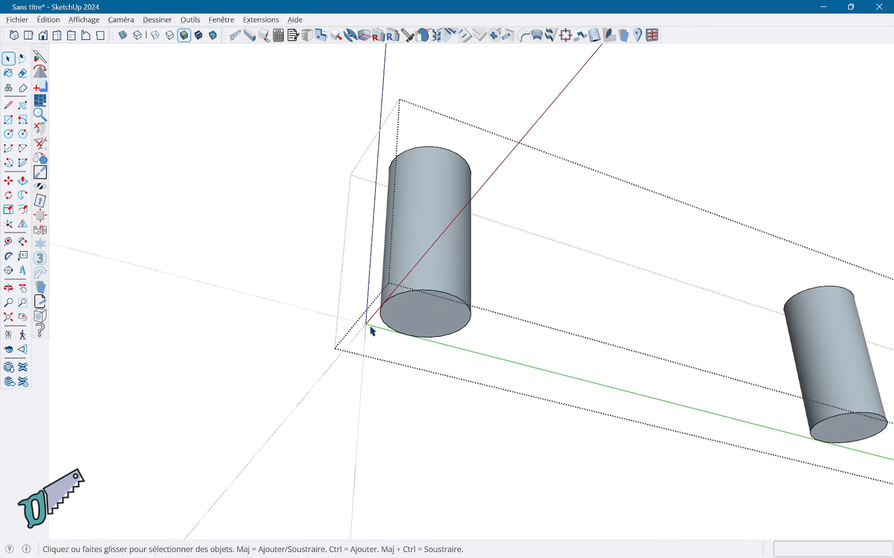
right_click(367, 328)
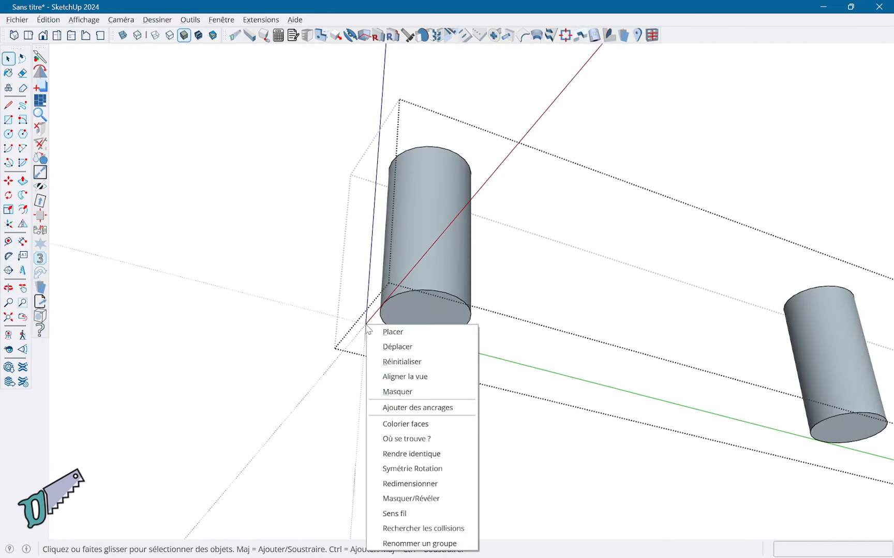
left_click(392, 332)
middle_click_drag(445, 210, 421, 282)
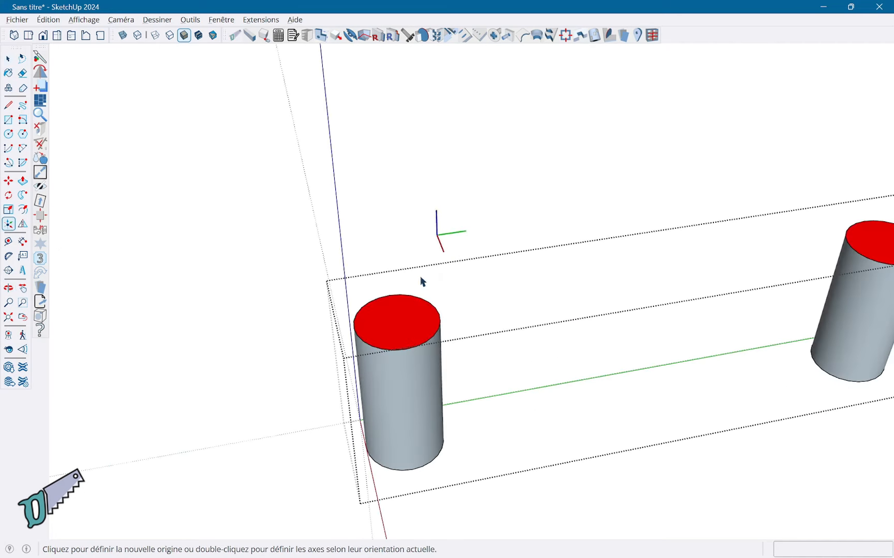
left_click(400, 327)
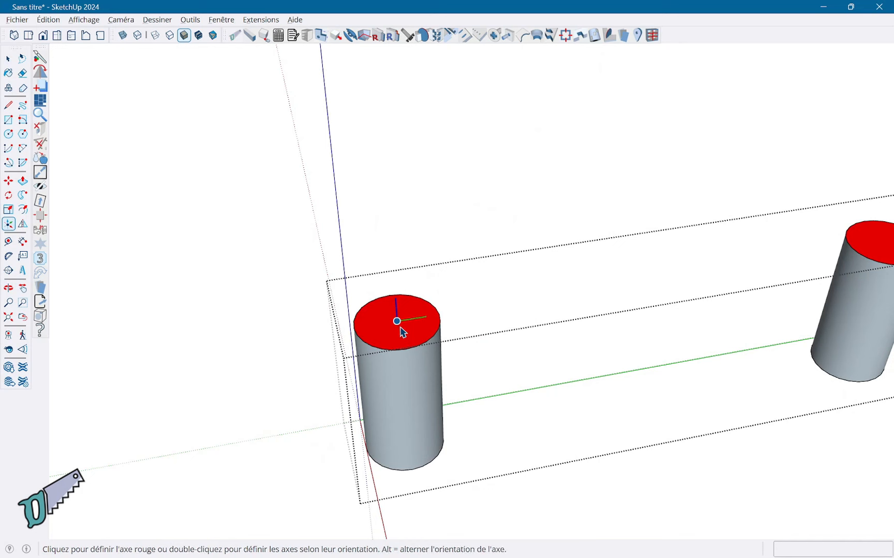
left_click(504, 311)
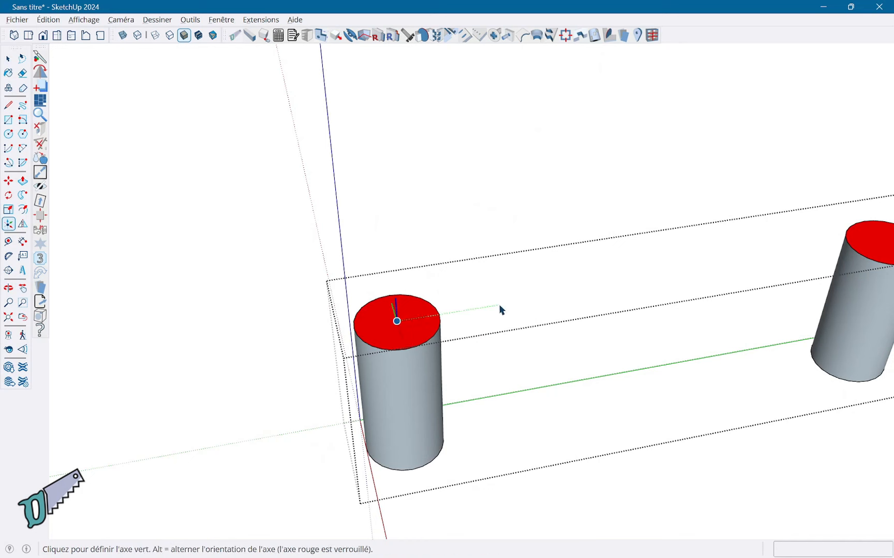
left_click(372, 237)
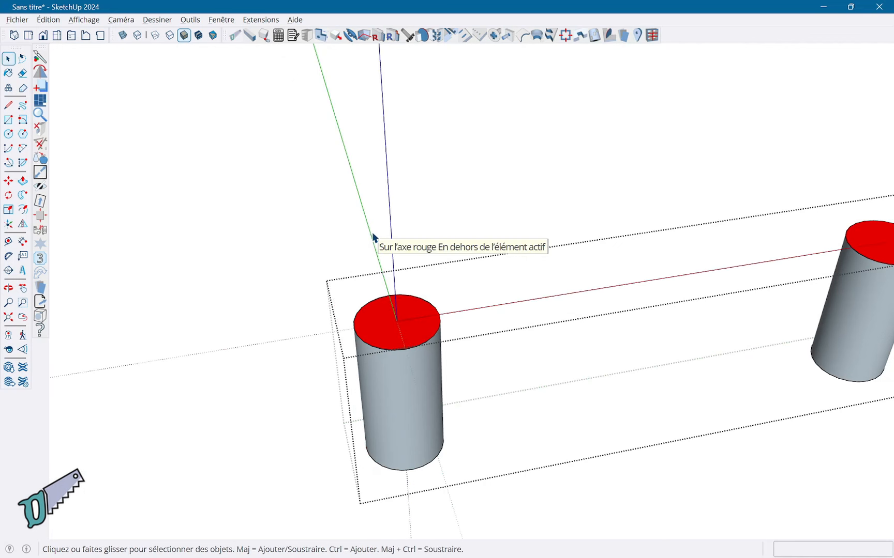
left_click(373, 236)
Unhide everything in the model so the rail appears with the clip and cylinders
left_click(48, 20)
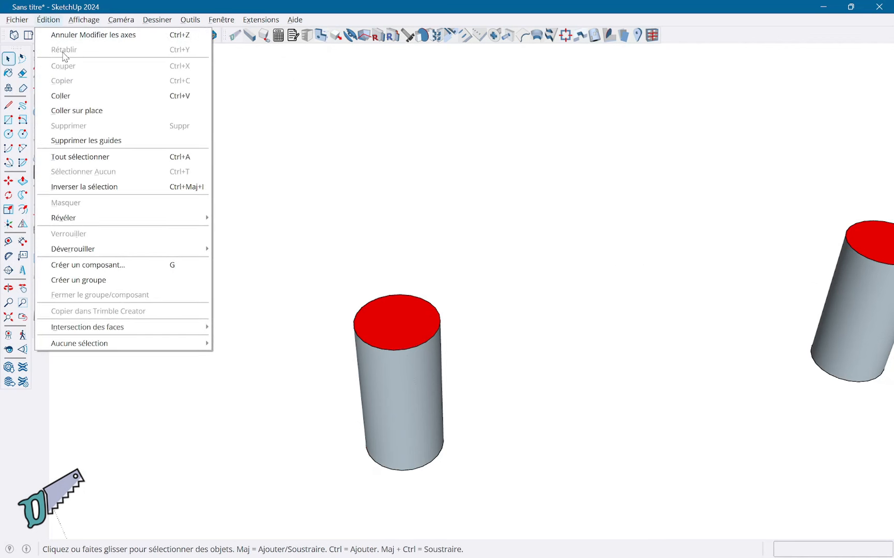
mouse_move(100, 221)
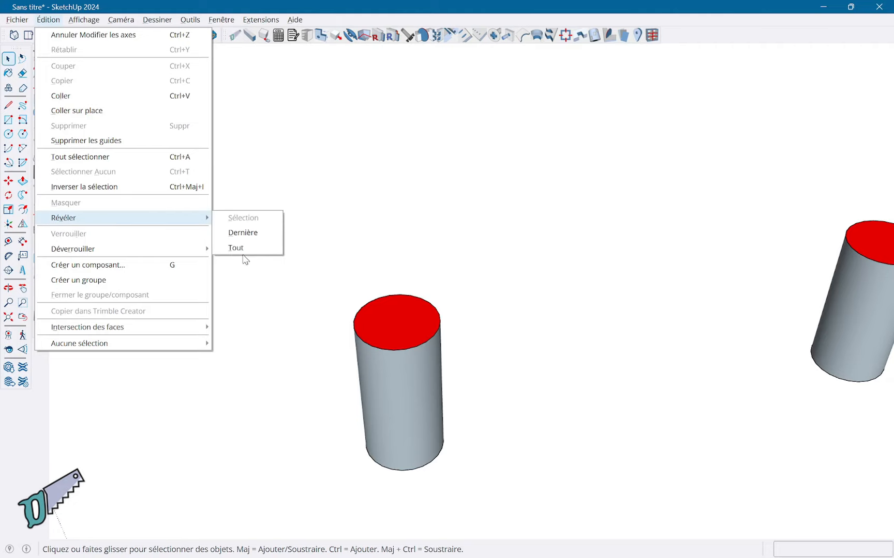
left_click(239, 250)
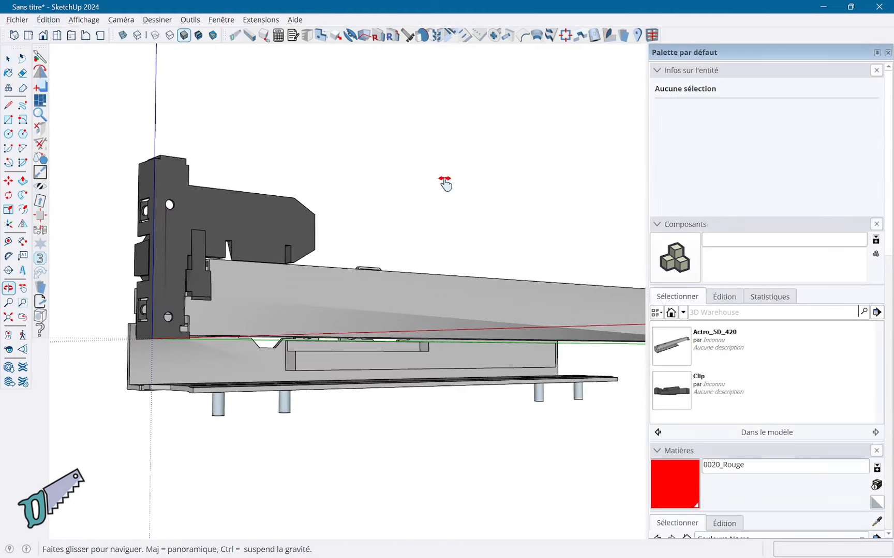
left_click_drag(447, 183, 497, 151)
middle_click_drag(496, 150, 437, 63)
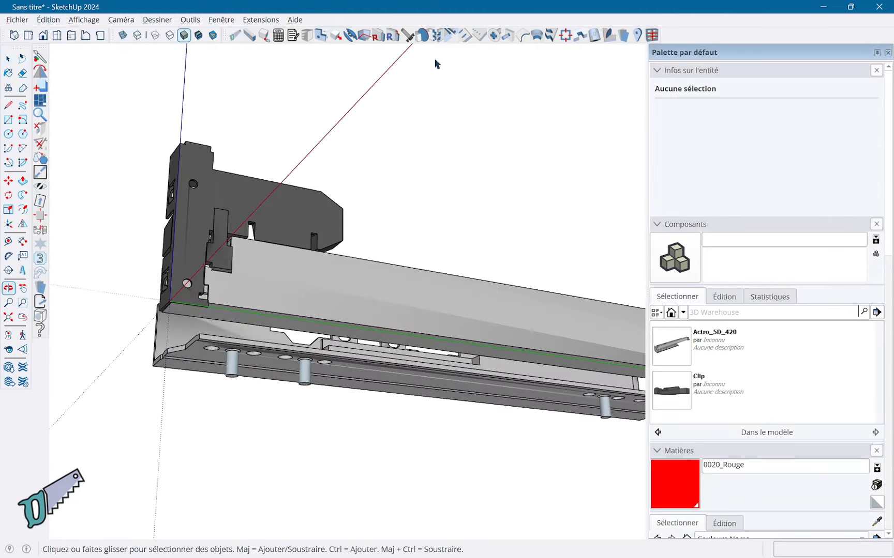
middle_click_drag(475, 278, 421, 270)
left_click(426, 286)
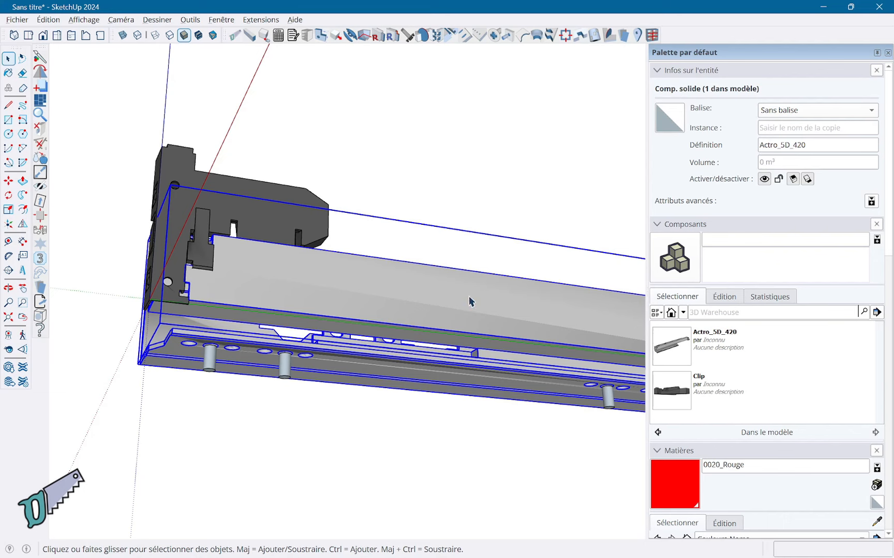
left_click(23, 20)
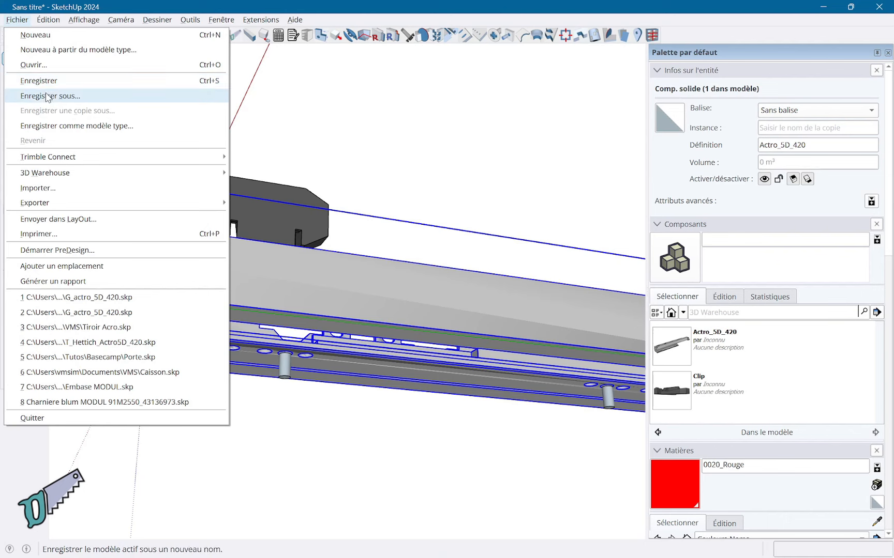
left_click(365, 127)
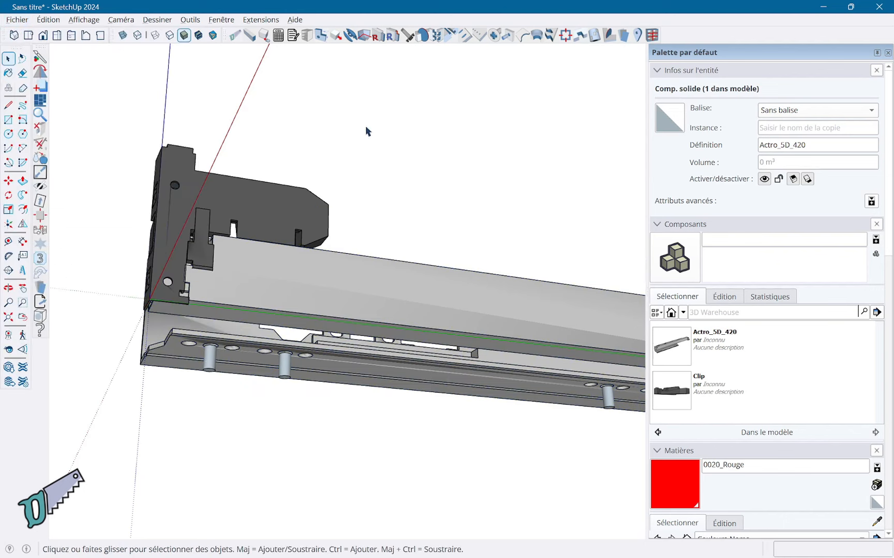
left_click(218, 196)
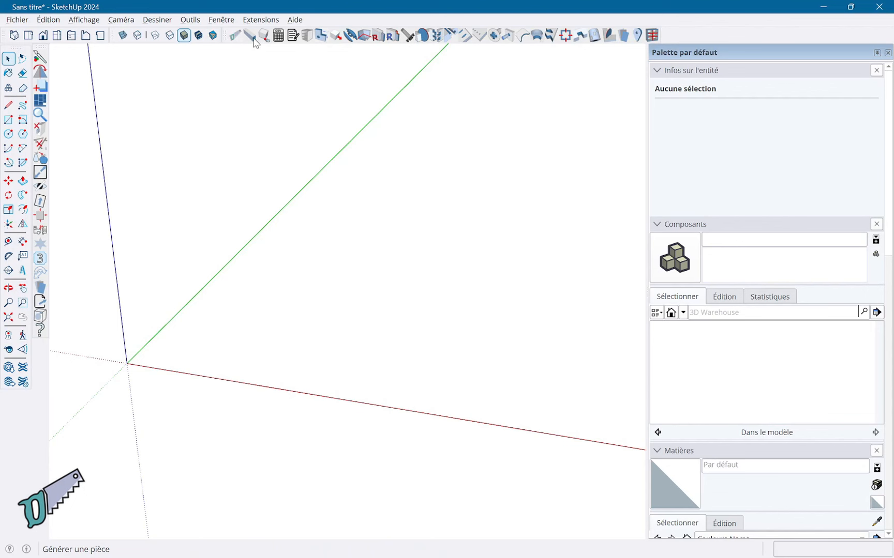
Start generating a part named Joue with its view set to Droite
left_click(251, 36)
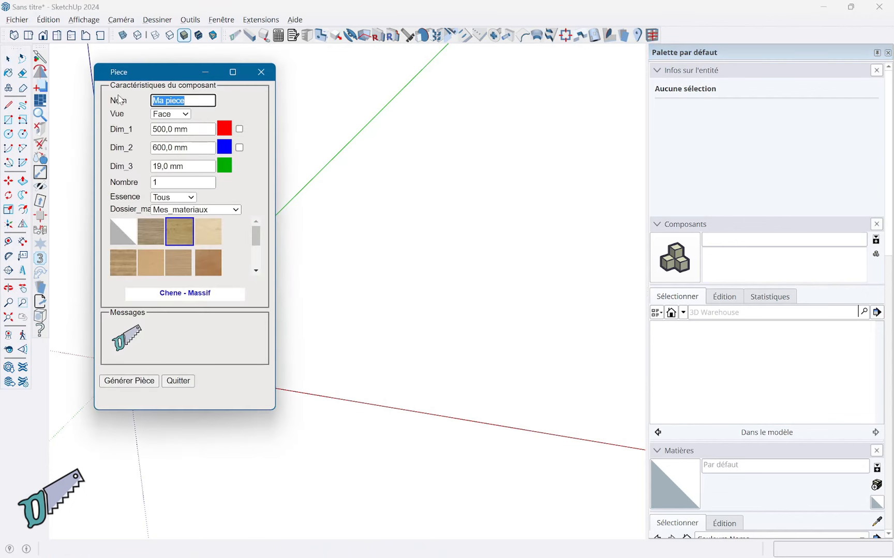
type("Joue")
key("Tab")
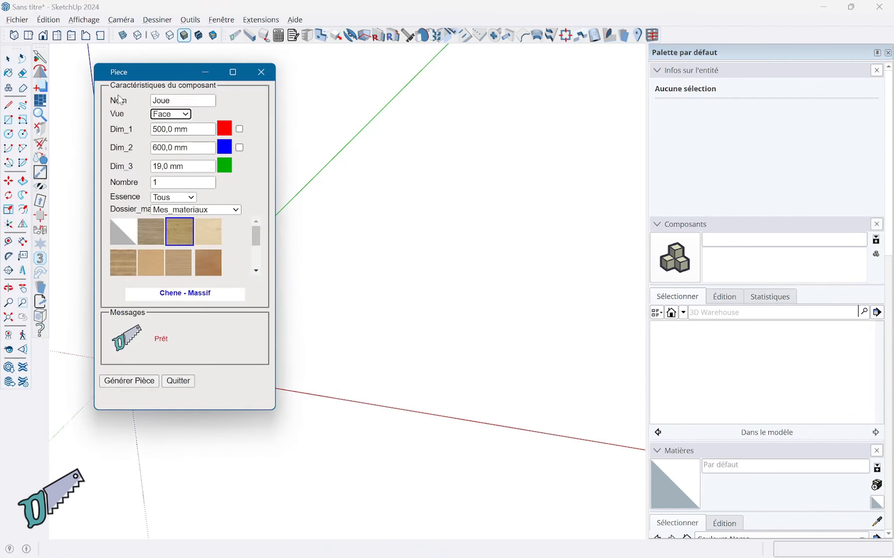
left_click(186, 117)
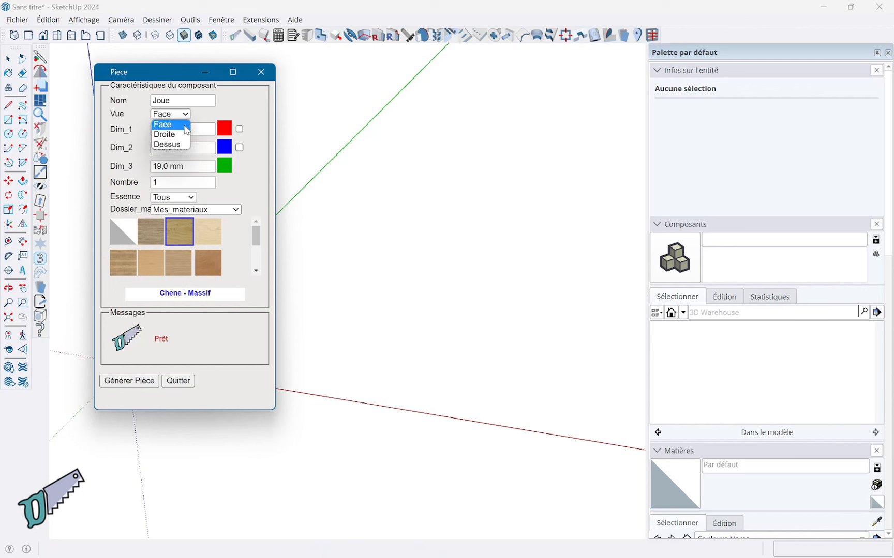
left_click(182, 135)
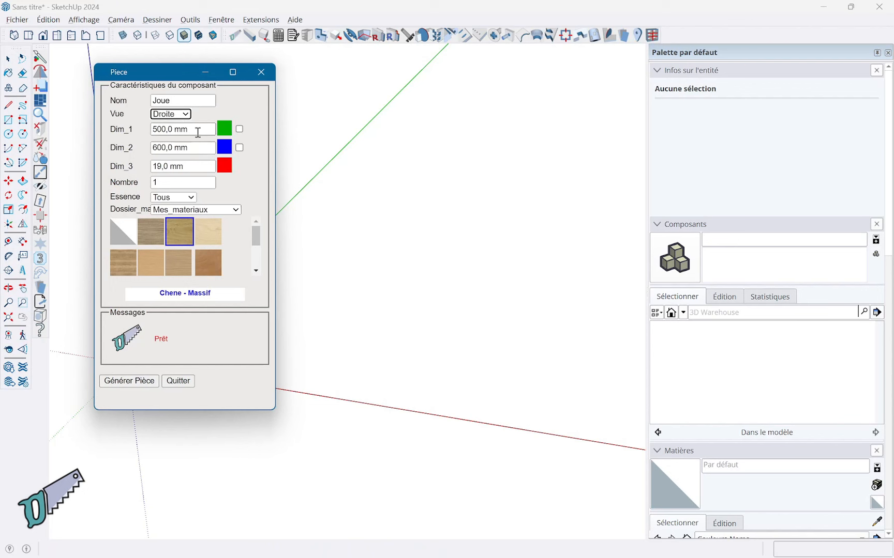
Set the Joue part's dimensions to 400 mm, 150 mm and 16 mm
left_click_drag(198, 133, 151, 131)
type("400")
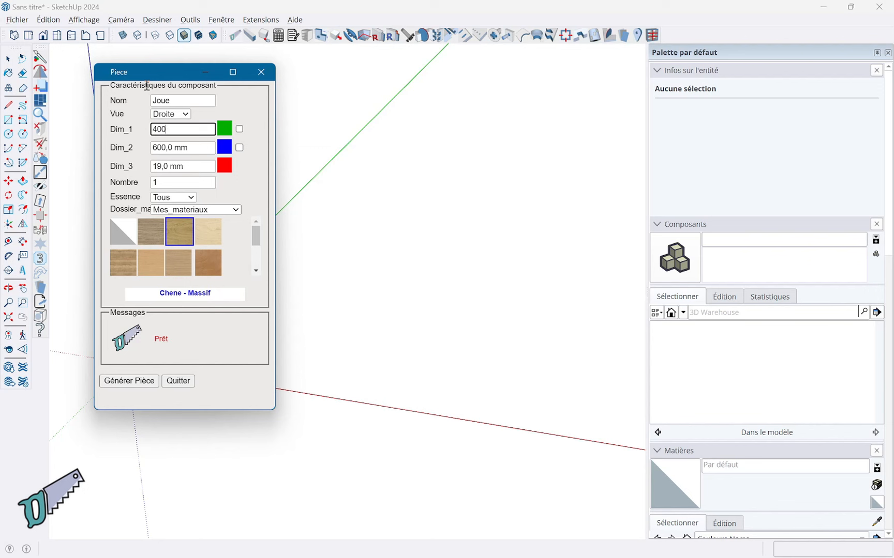
key("Tab")
key("Tab")
type("1")
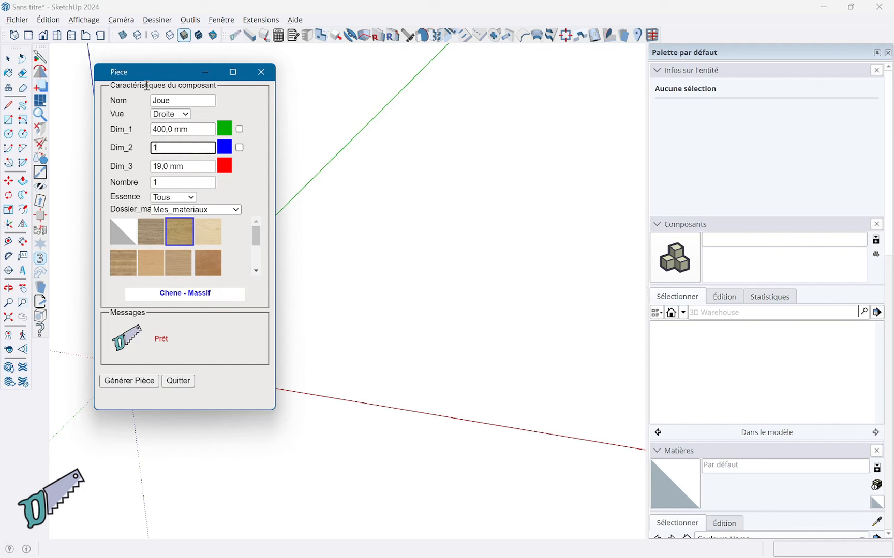
type("50")
key("Tab")
key("Tab")
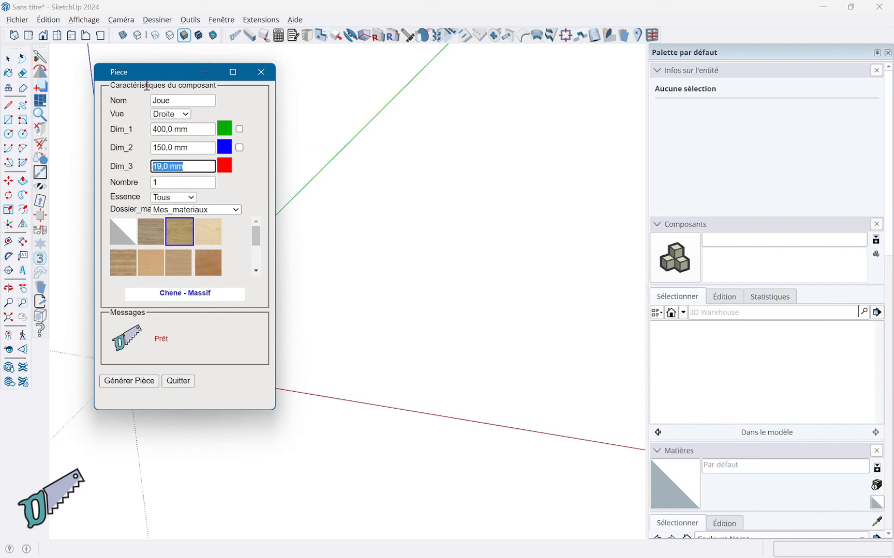
type("16")
key("Tab")
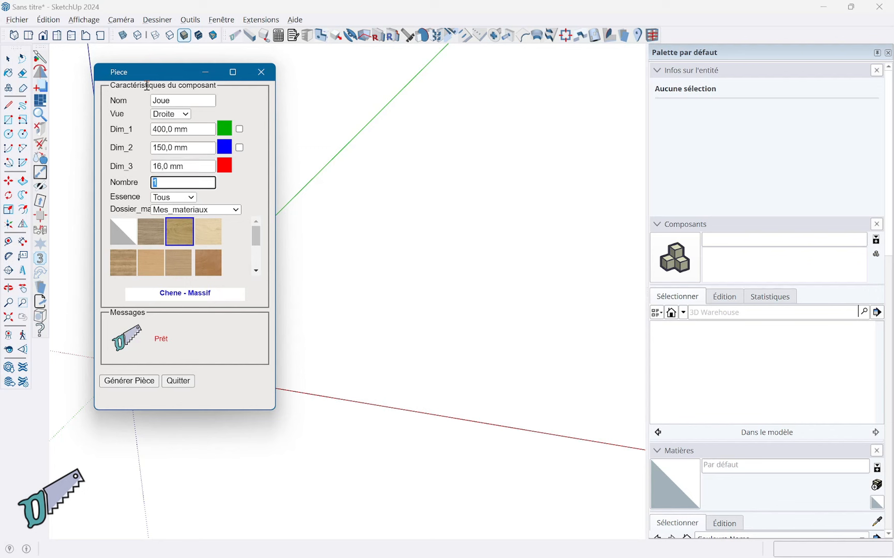
Generate two Joue parts as an Identique series in the white Melamine - Panneau material
type("2")
key("Tab")
left_click(174, 196)
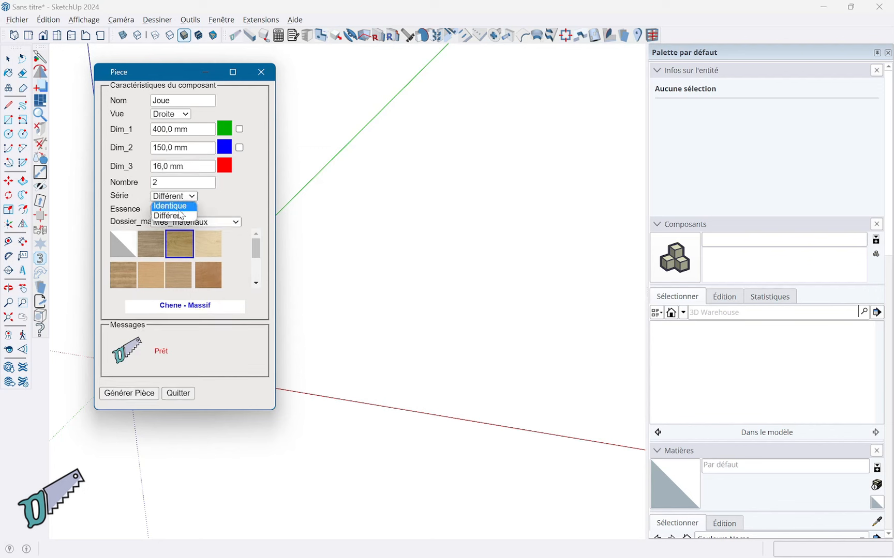
left_click(172, 206)
left_click(150, 251)
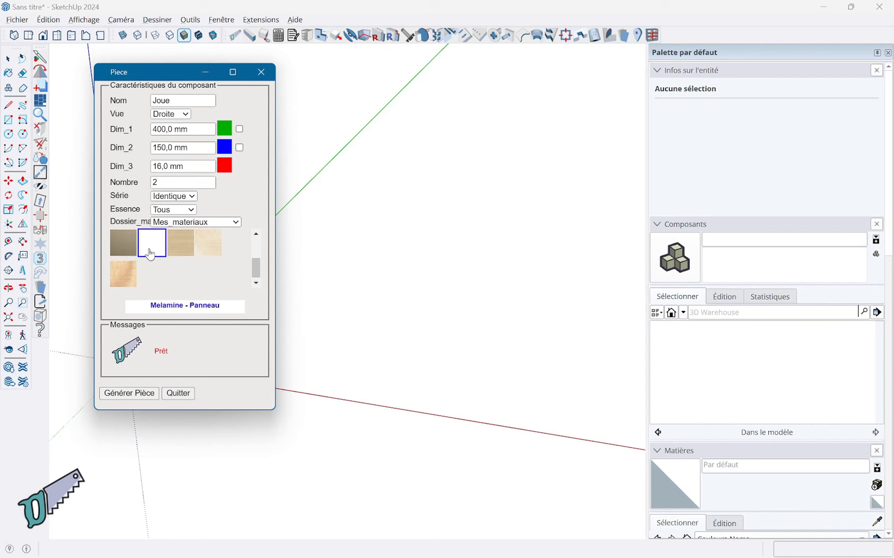
left_click(130, 394)
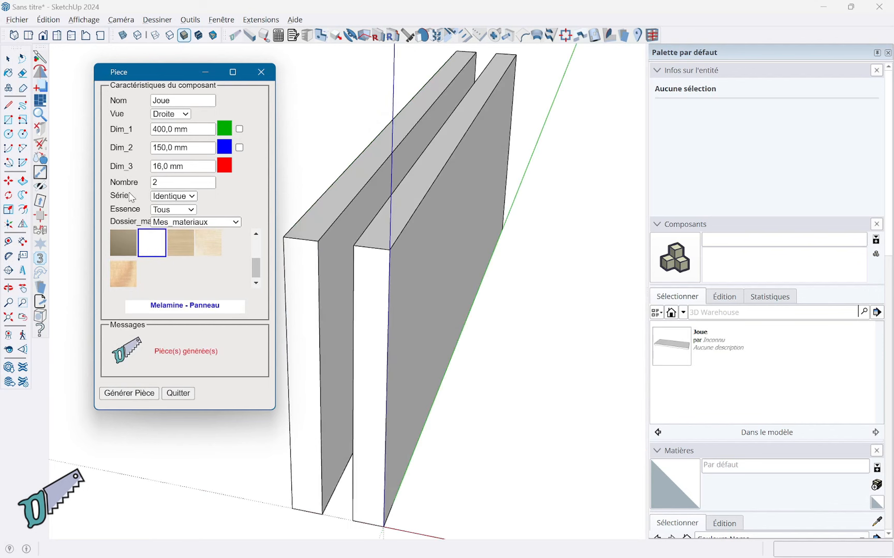
Name the next part Fond and set its view to Dessus
left_click_drag(181, 100, 132, 98)
type("Fond")
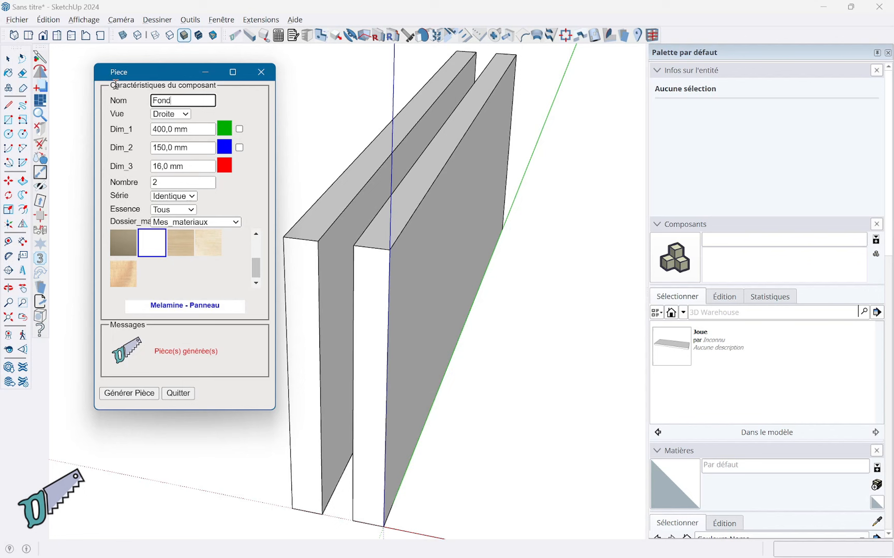
key("Tab")
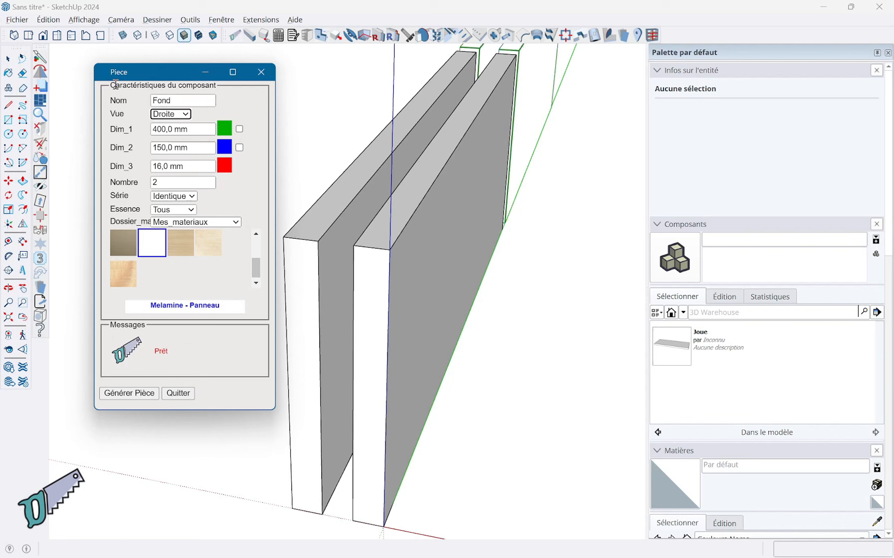
left_click(179, 119)
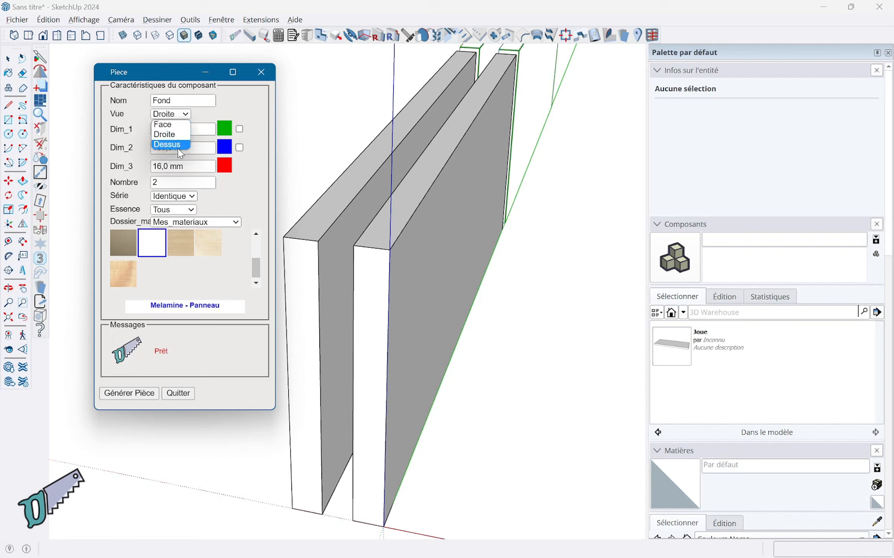
left_click(171, 144)
Set the Fond part's dimensions to 400 mm, 400 mm and 8 mm
left_click_drag(207, 130, 166, 132)
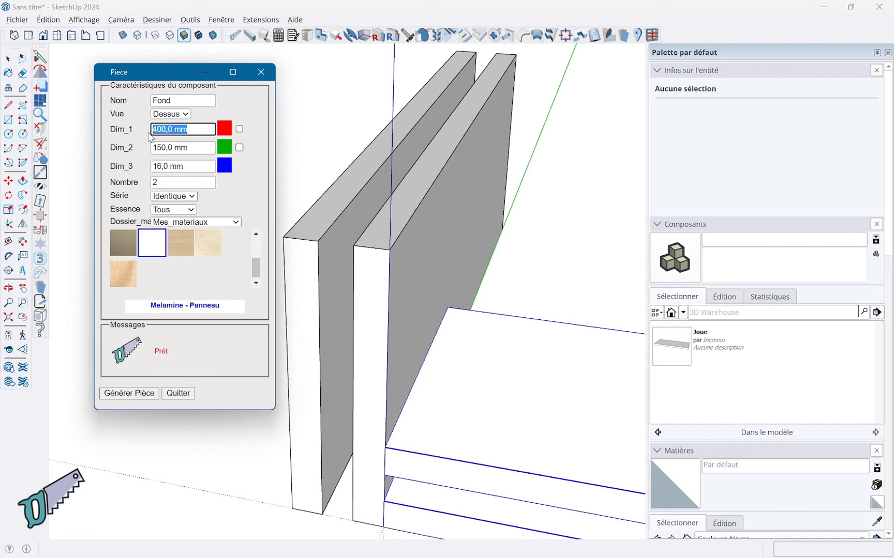
left_click(197, 150)
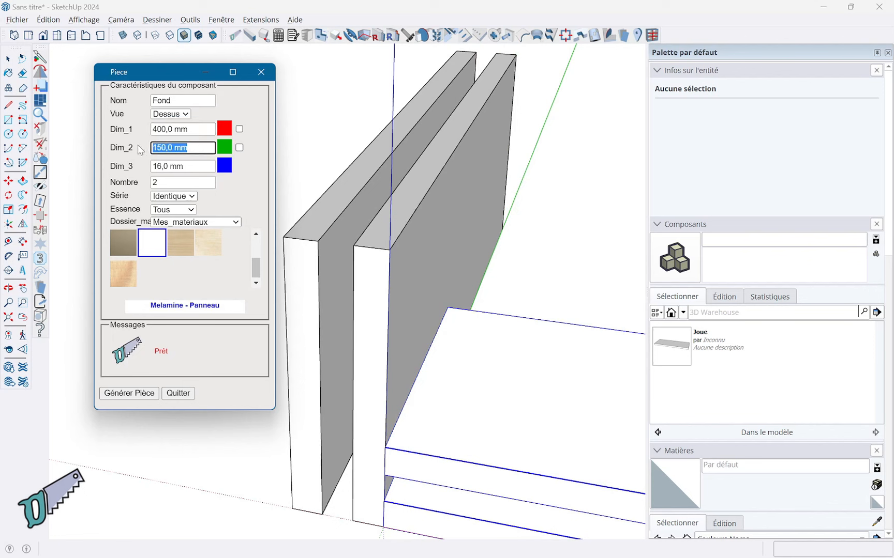
type("400")
key("Tab")
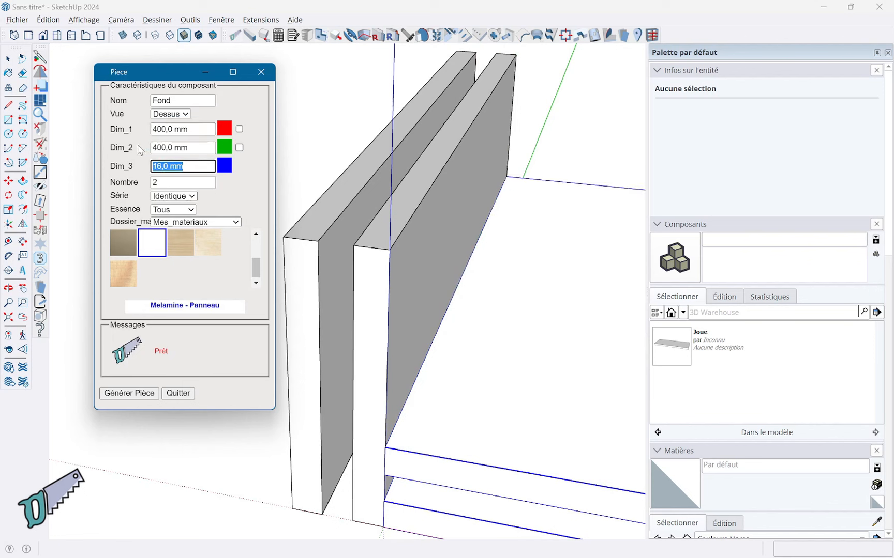
type("8")
key("Tab")
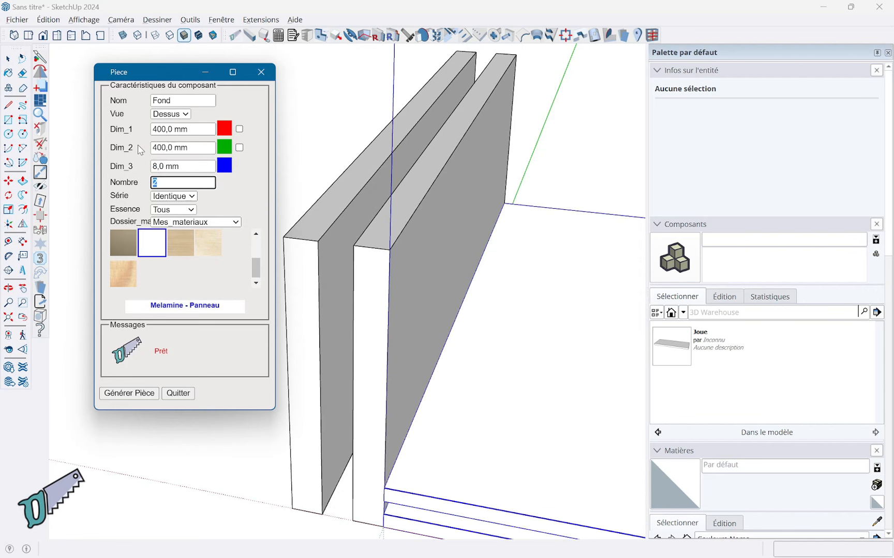
Generate a single Fond part in the Melamine - Panneau material and close the part generator
type("1")
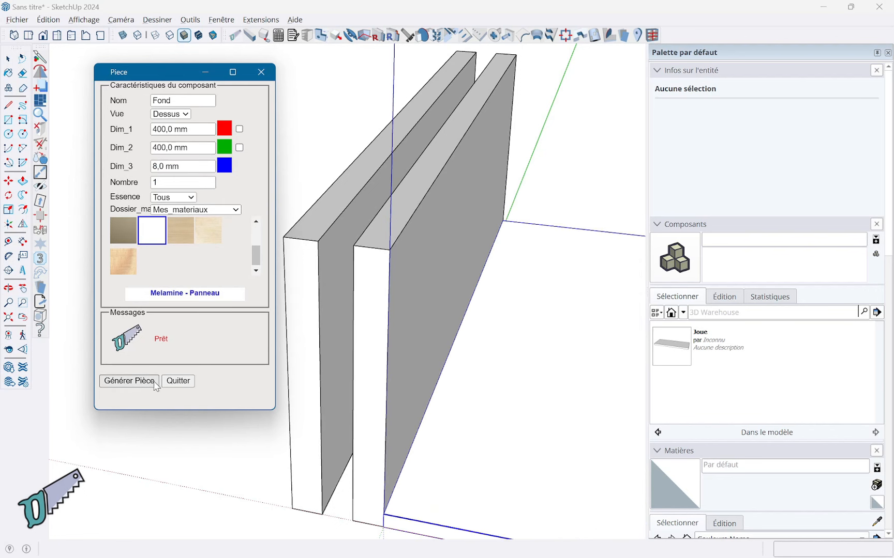
left_click(149, 382)
left_click(181, 383)
Move the Fond panel so its lower front corner meets the inner lower corner of the outermost Joue
middle_click_drag(214, 379, 426, 331)
left_click(306, 363)
scroll(303, 383, "up", 2)
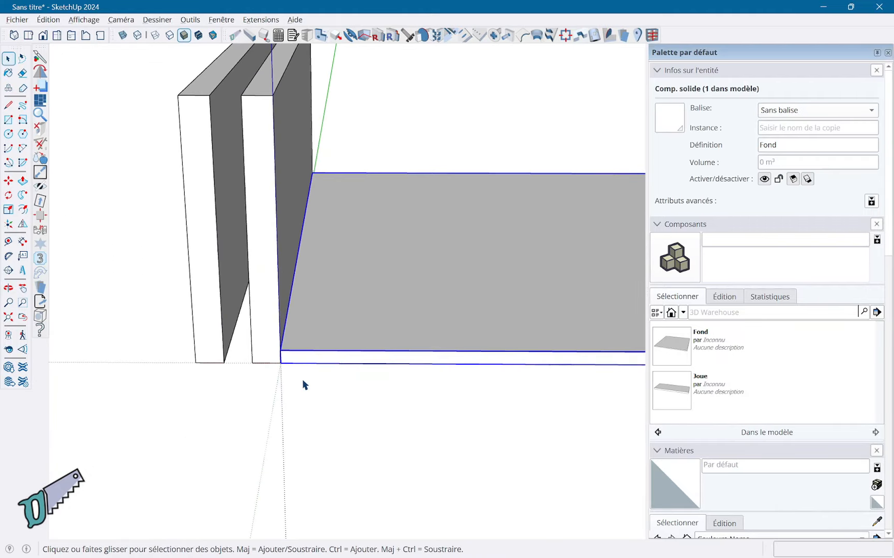
key("m")
left_click(280, 363)
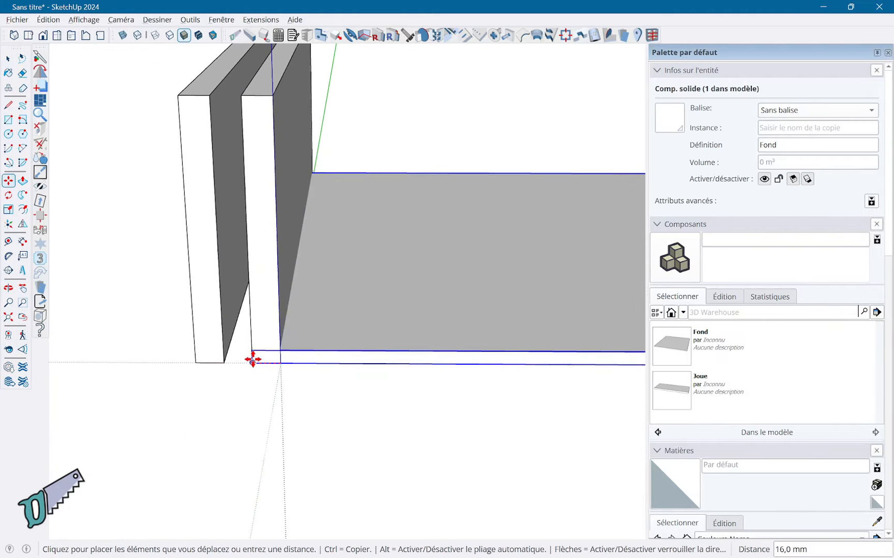
left_click(224, 360)
key("space")
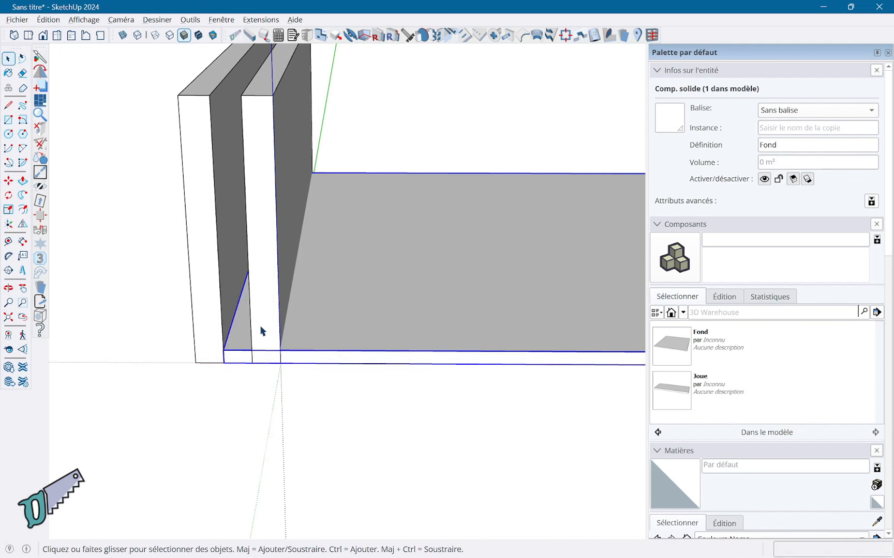
Move the other Joue to the opposite end of the Fond panel, flush against its edge
left_click(259, 331)
key("m")
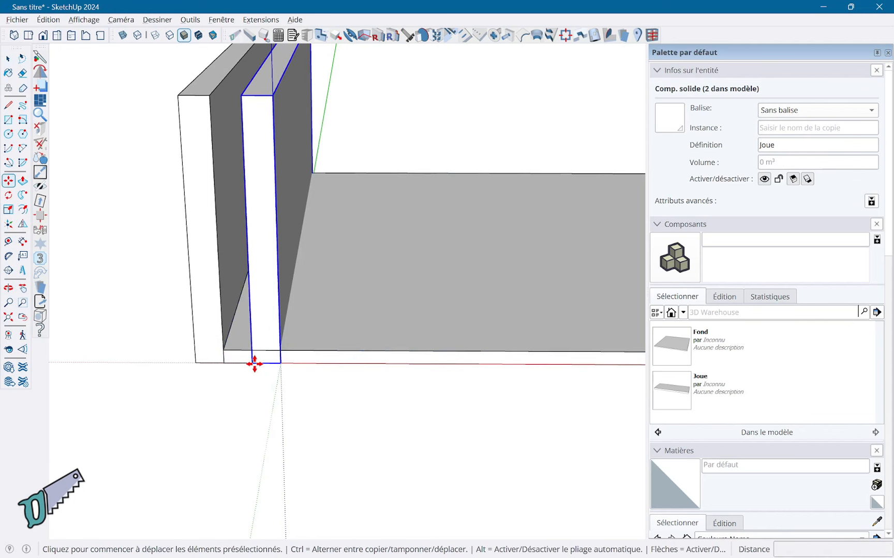
left_click(254, 364)
middle_click_drag(415, 345, 309, 295)
left_click(509, 368)
key("space")
Apply Symétrie Rotation to the relocated Joue to mirror it
right_click(313, 297)
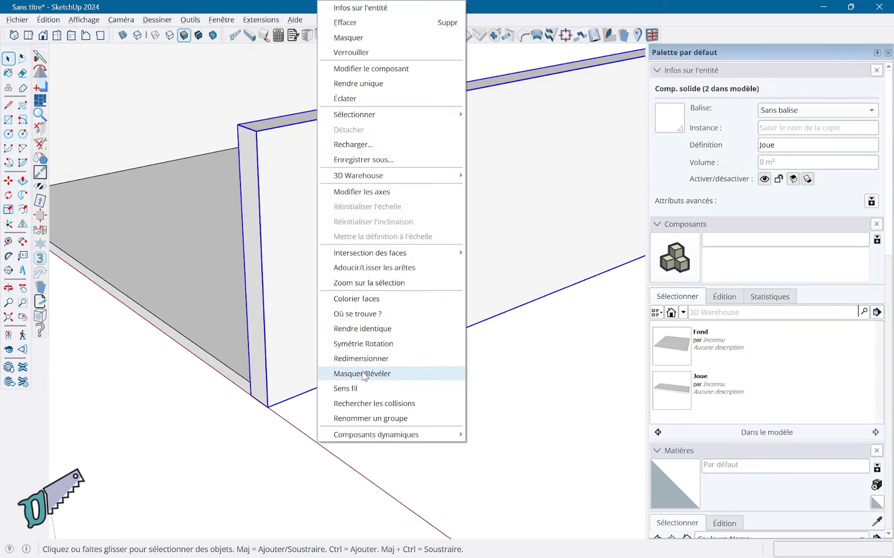
left_click(364, 344)
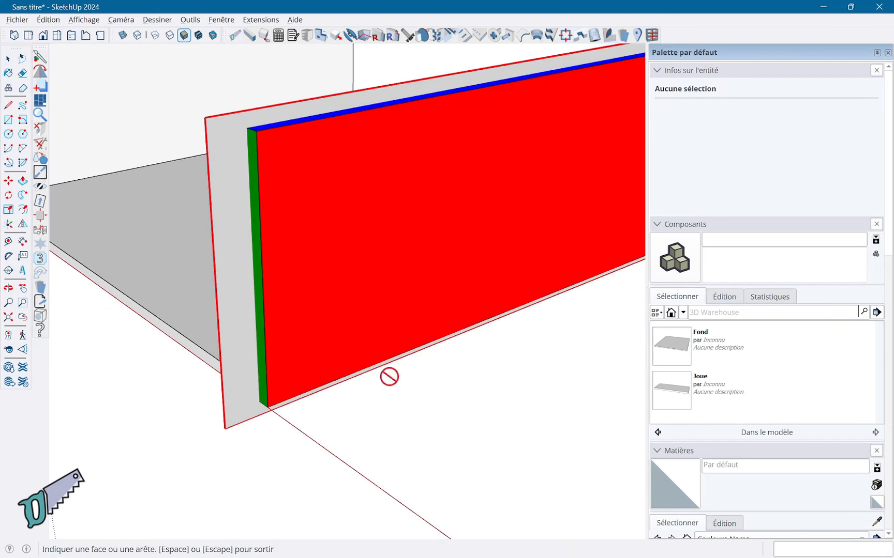
middle_click_drag(389, 377, 553, 379)
key("space")
Raise the Fond panel 12 mm between the two Joue panels
middle_click_drag(265, 495, 445, 415)
left_click(409, 378)
scroll(426, 407, "up", 1)
key("m")
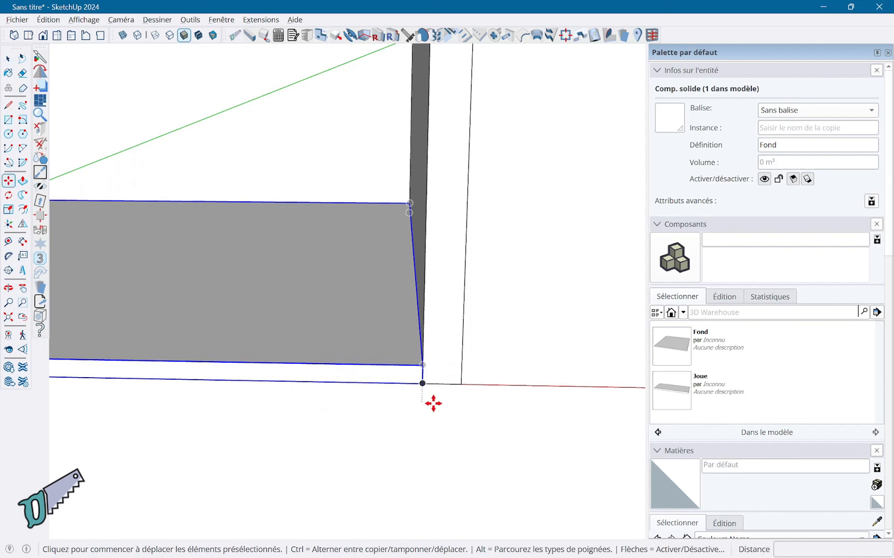
left_click(422, 384)
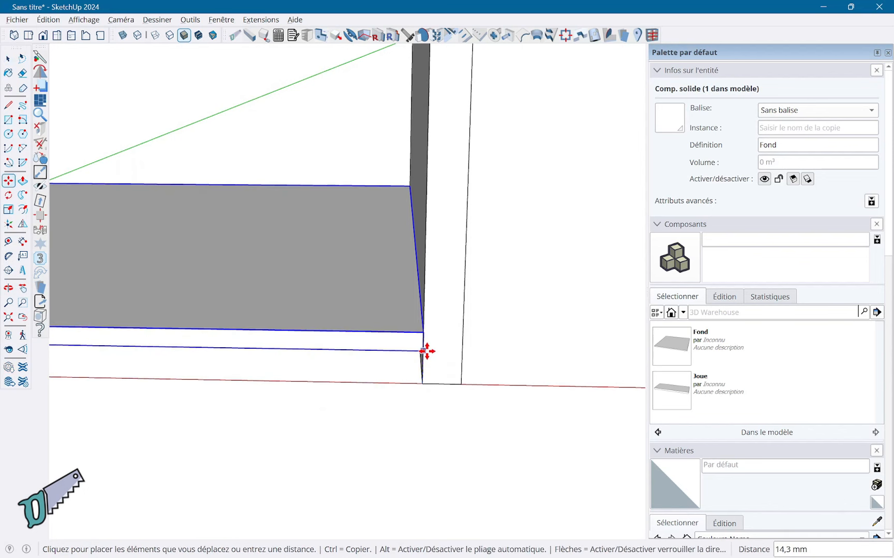
left_click(426, 351)
type("2")
key("Return")
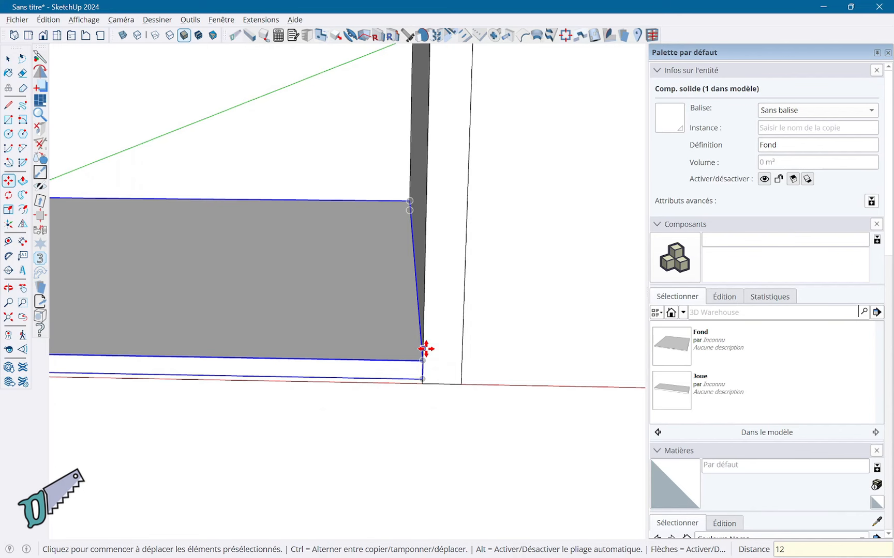
key("Return")
key("space")
scroll(494, 285, "down", 4)
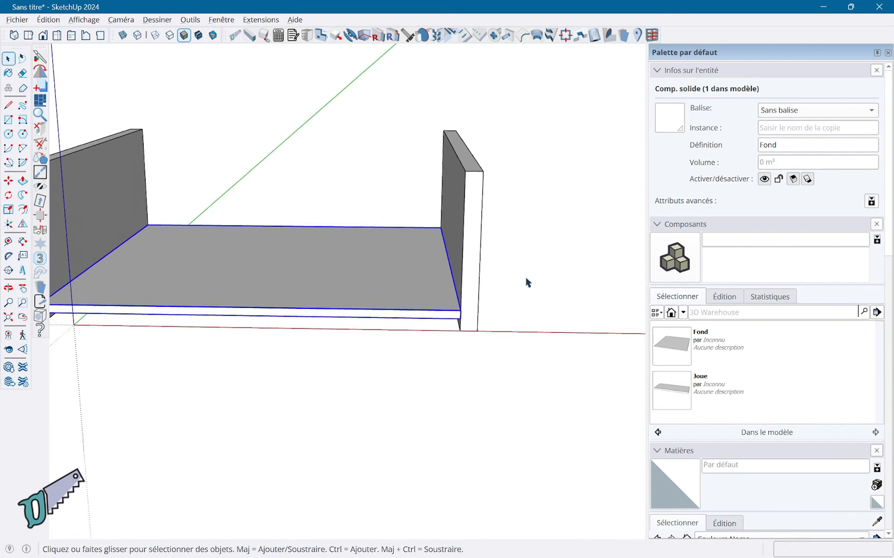
Set up a traced part named Arriere, 8 mm thick, in the white Melamine - Panneau material
middle_click_drag(543, 236, 532, 355)
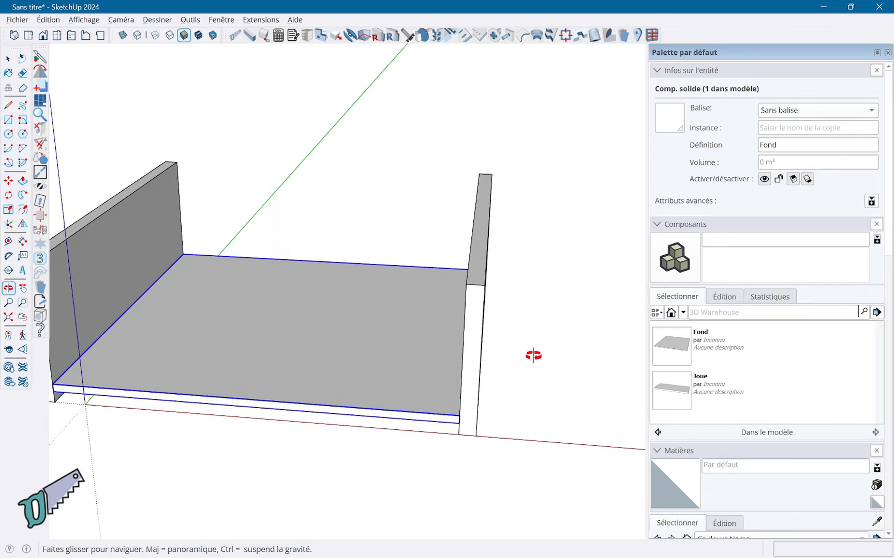
left_click(264, 40)
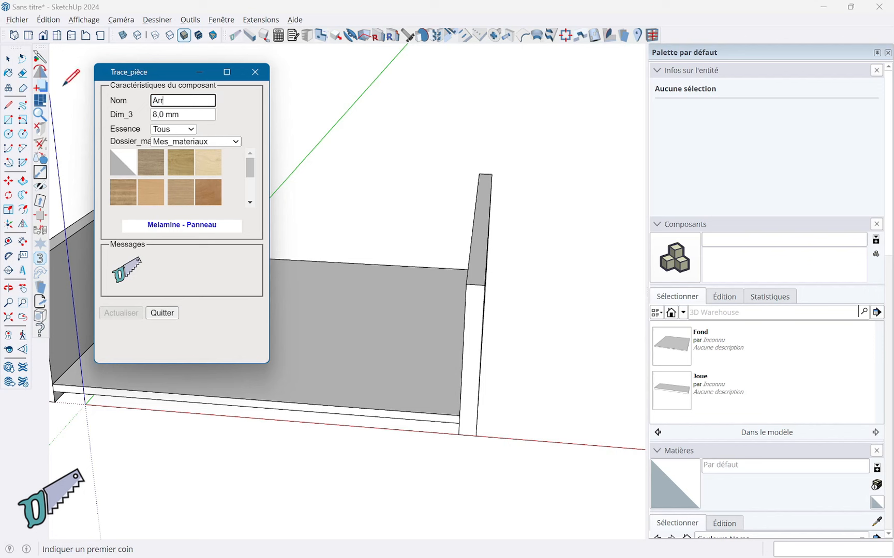
key("Tab")
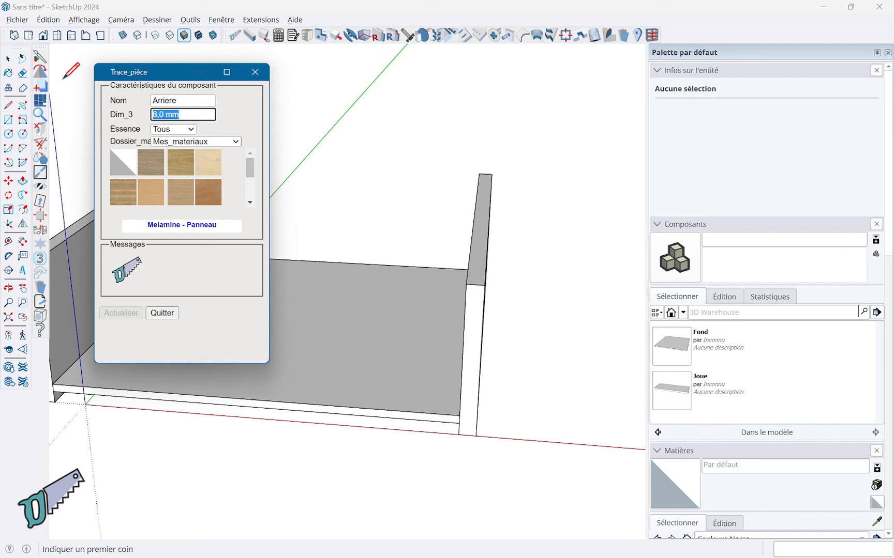
scroll(176, 191, "down", 2)
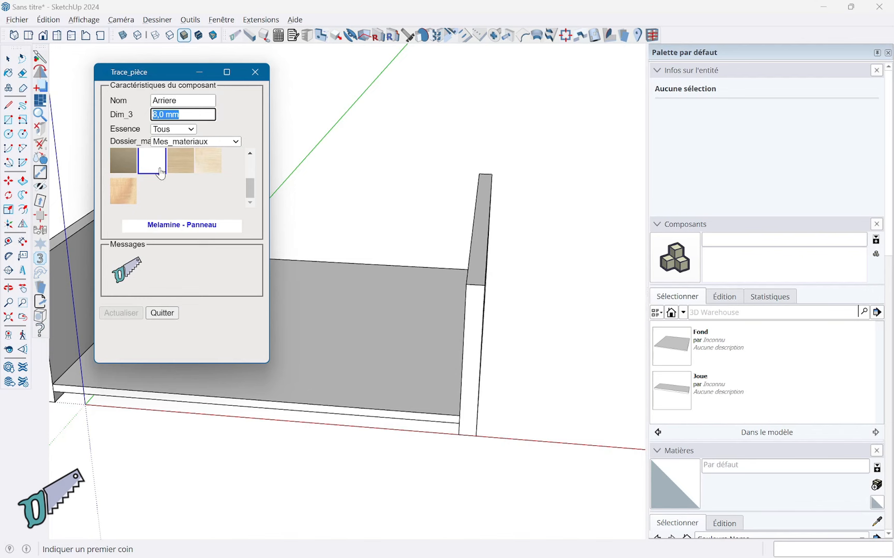
left_click(161, 171)
Trace the Arriere panel between the Joues from the Fond's rear corner to the opposite Joue's upper rear corner, and finish tracing
middle_click_drag(279, 202, 444, 216, "shift")
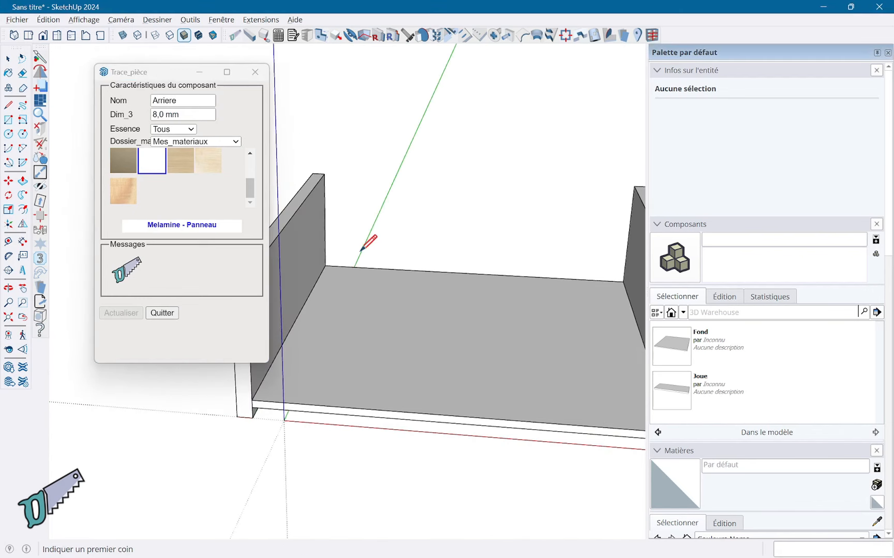
left_click(325, 265)
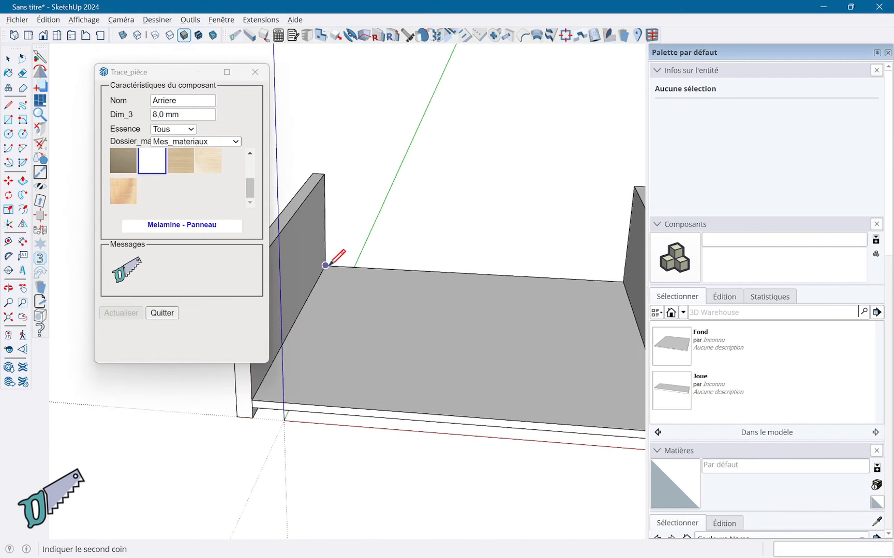
left_click(635, 186)
middle_click_drag(620, 168, 331, 253)
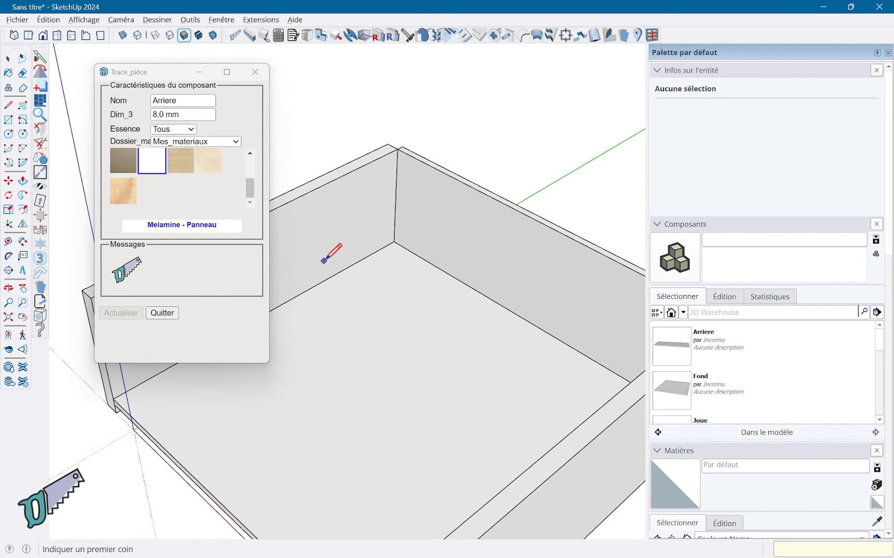
middle_click_drag(469, 170, 135, 248)
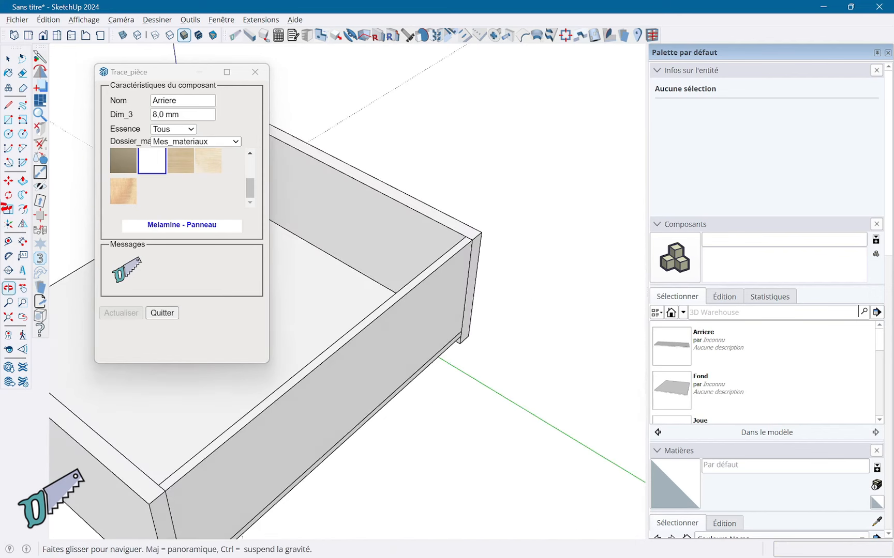
middle_click_drag(484, 253, 275, 290)
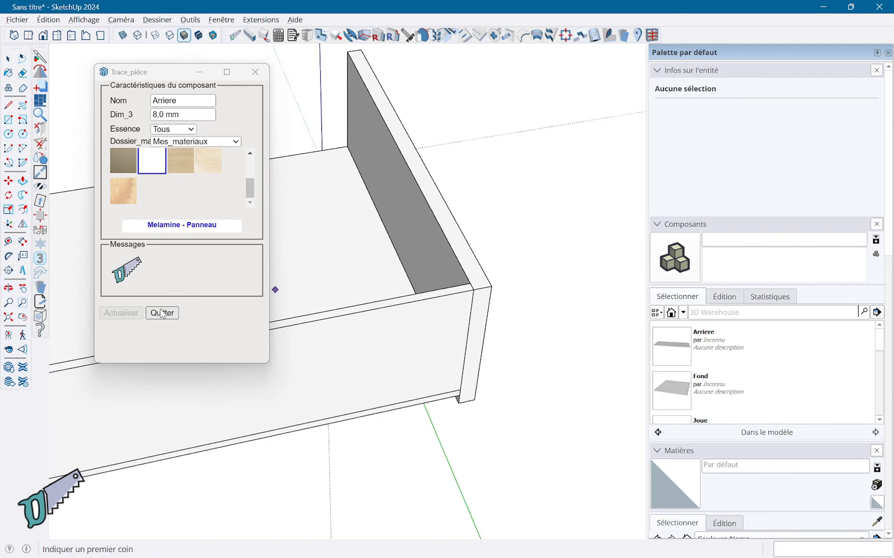
left_click(162, 313)
Choose the actro_5D_420 runner from the Hettich hardware library
middle_click_drag(162, 313, 559, 108)
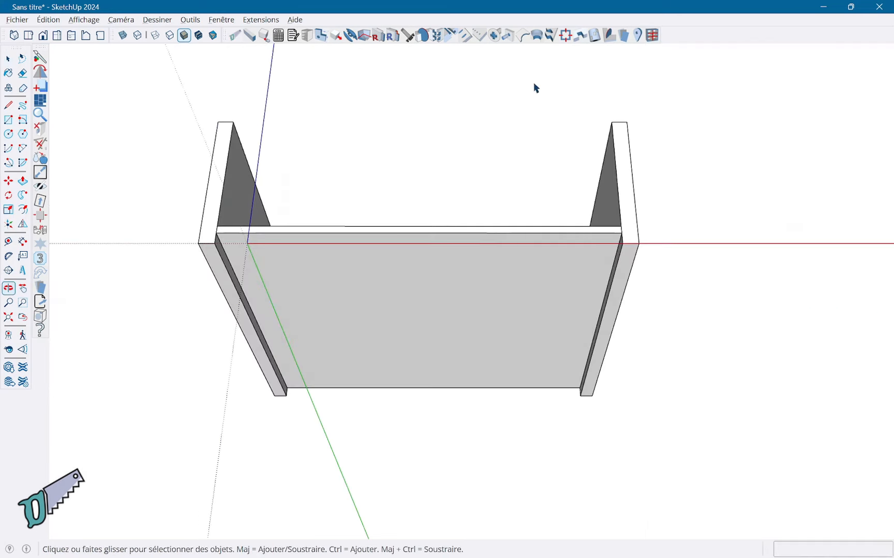
left_click(408, 36)
scroll(155, 150, "down", 3)
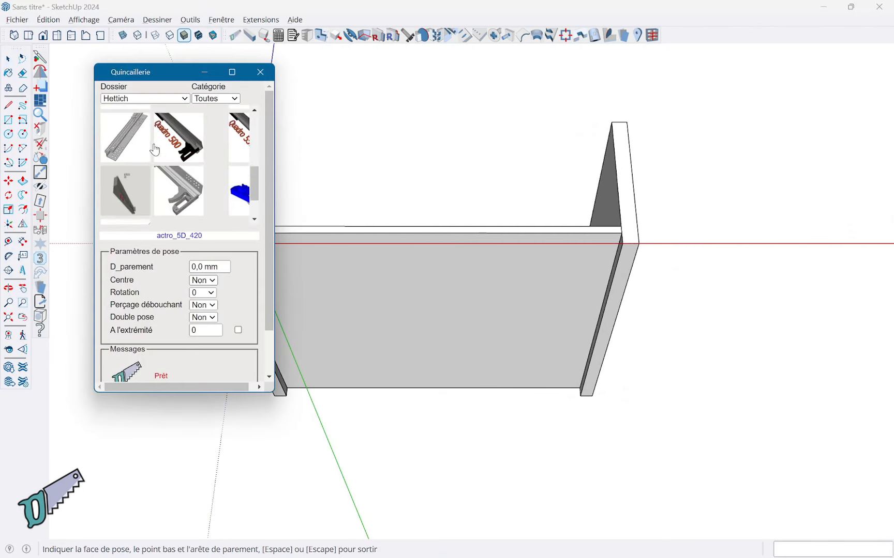
scroll(134, 196, "up", 5)
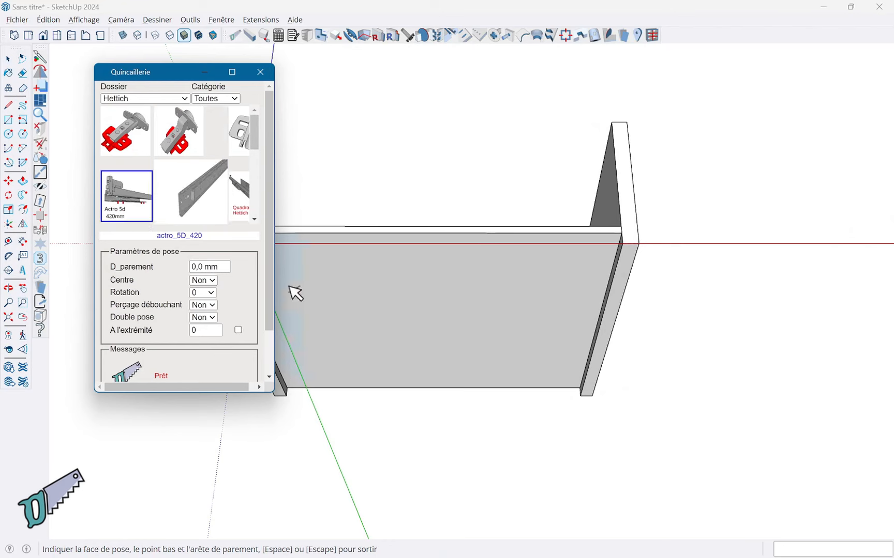
Place the actro_5D_420 runner on the Joue's inner face at its lower front corner, with a distance of 12 mm
middle_click_drag(405, 313, 565, 382)
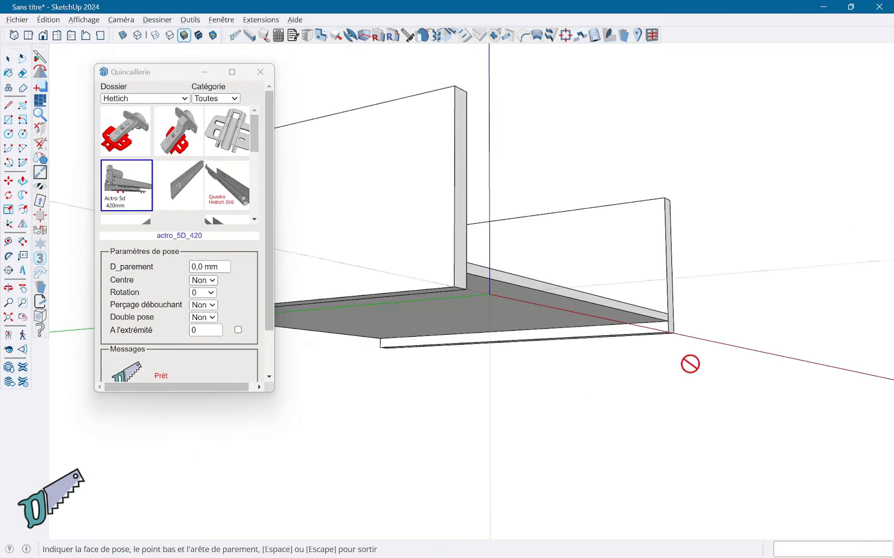
scroll(655, 336, "up", 4)
scroll(655, 324, "up", 1)
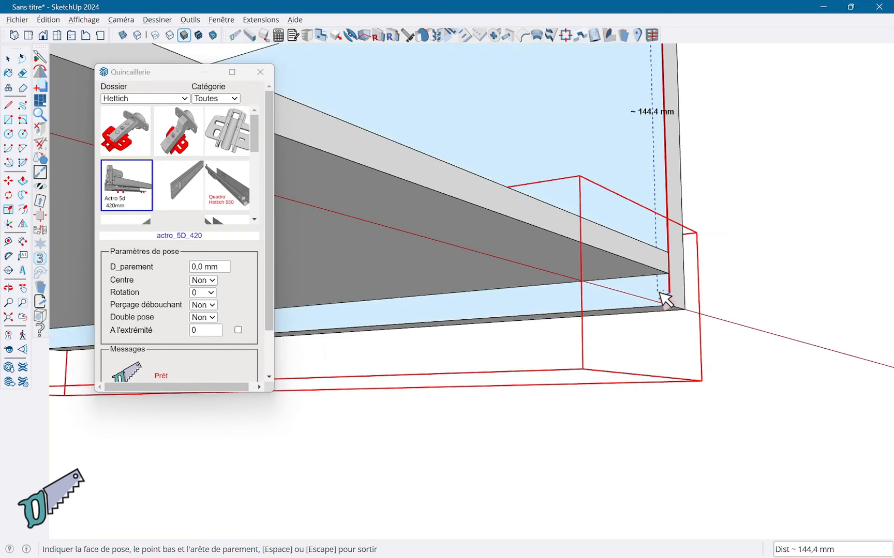
scroll(664, 299, "up", 1)
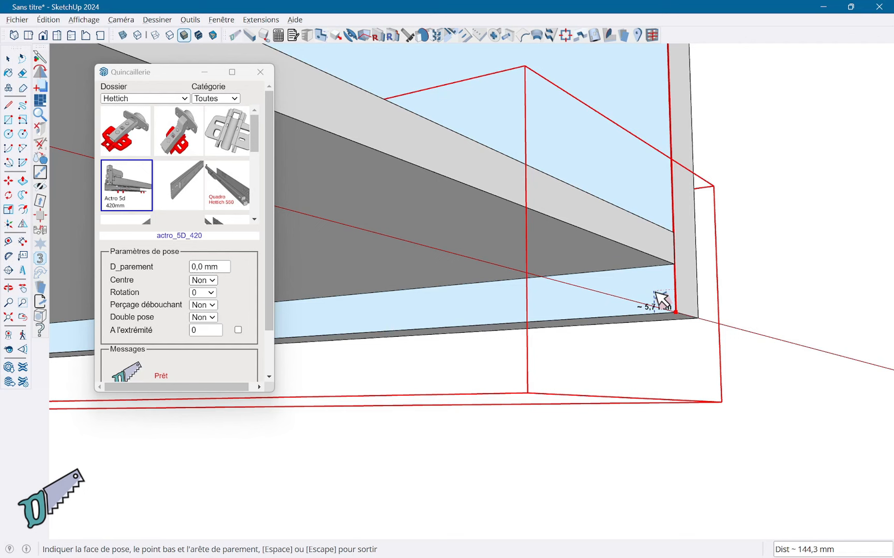
left_click(656, 293)
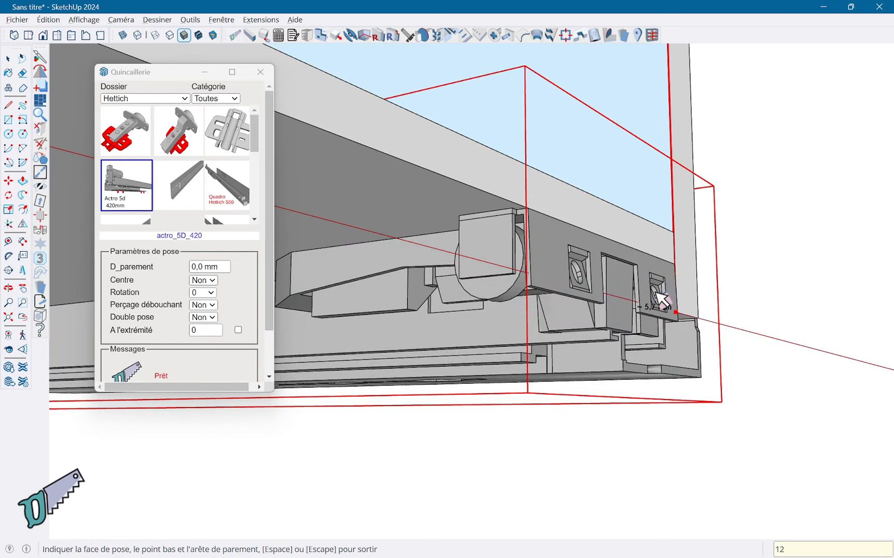
middle_click_drag(794, 347, 740, 417)
scroll(474, 407, "down", 3)
scroll(529, 445, "down", 2)
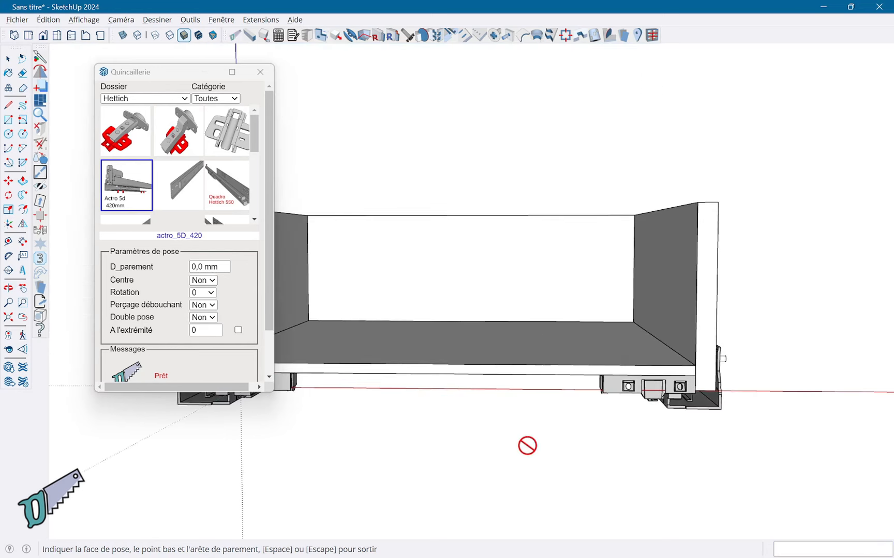
key("space")
left_click(424, 380)
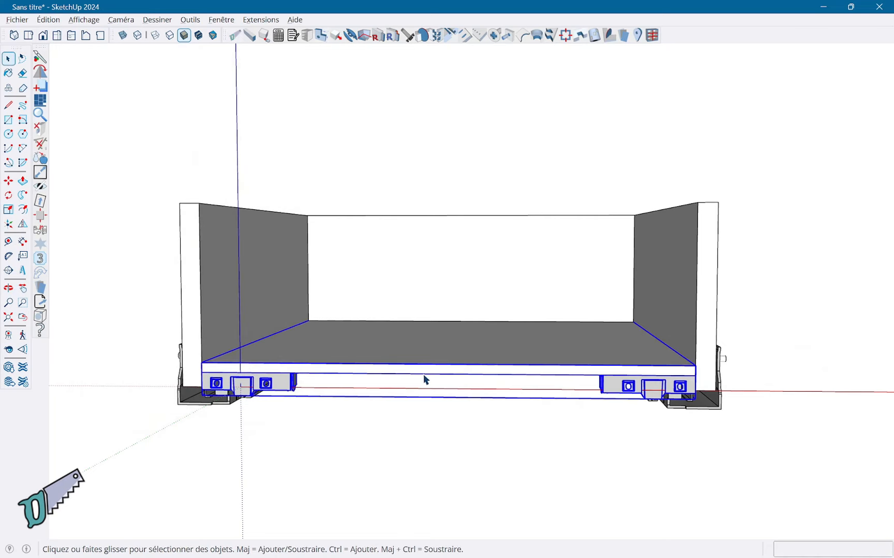
middle_click_drag(424, 381, 241, 389)
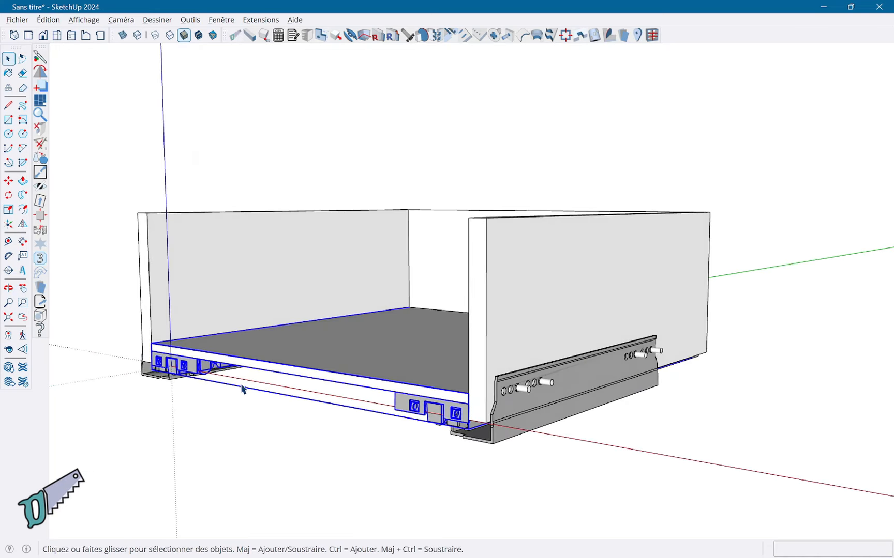
key("m")
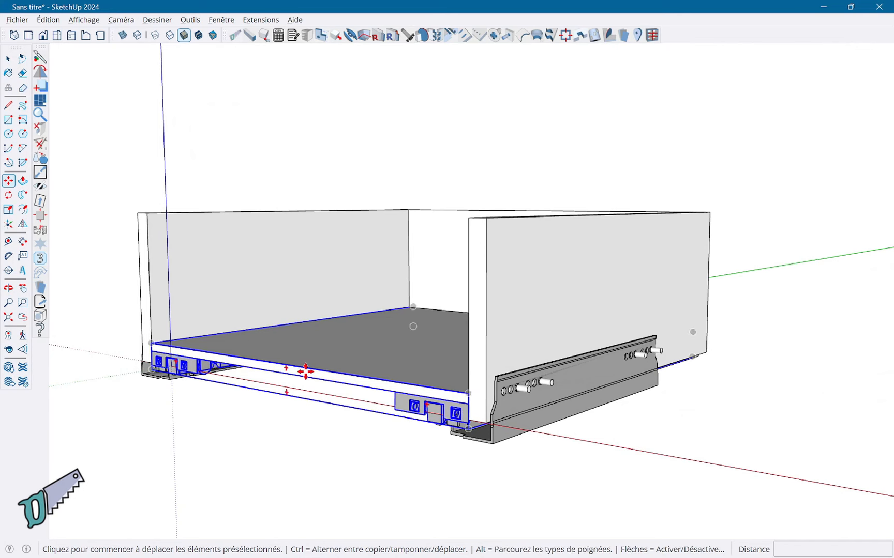
left_click(307, 372)
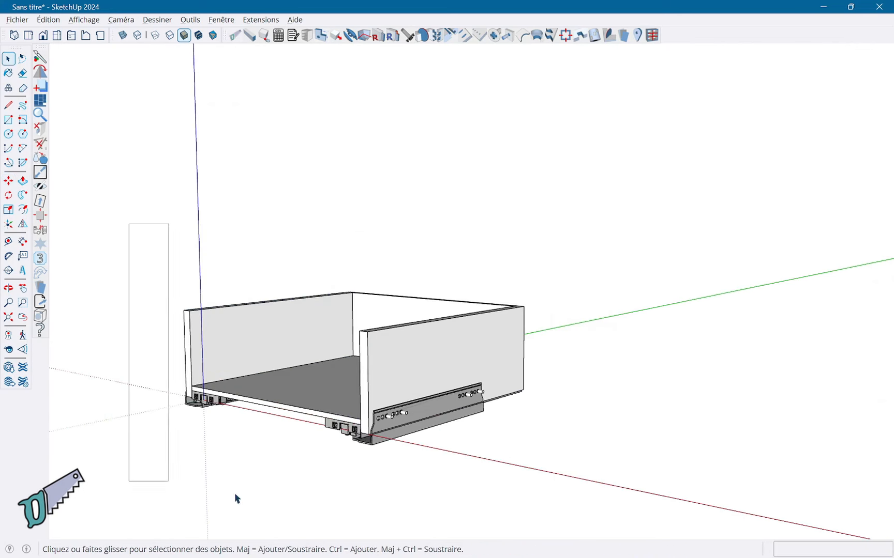
Group all the drawer panels together with their runners
left_click_drag(236, 499, 593, 487)
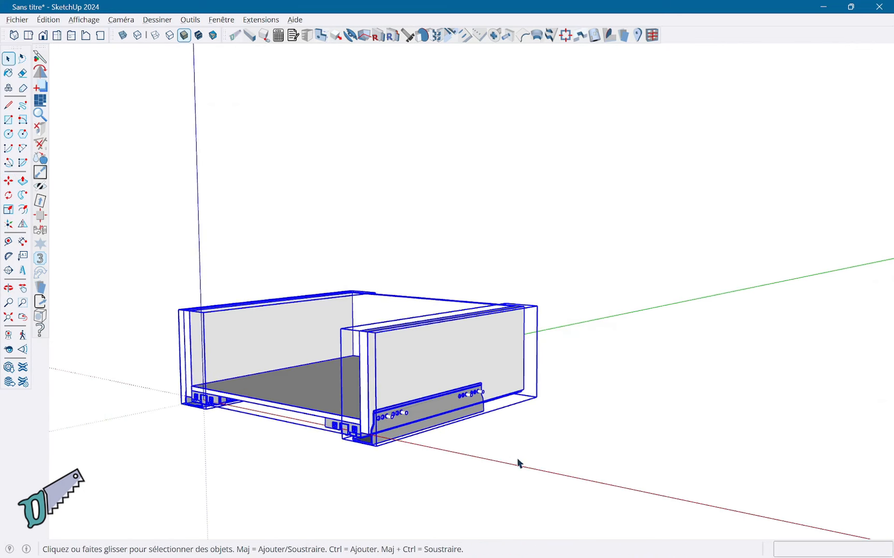
right_click(460, 336)
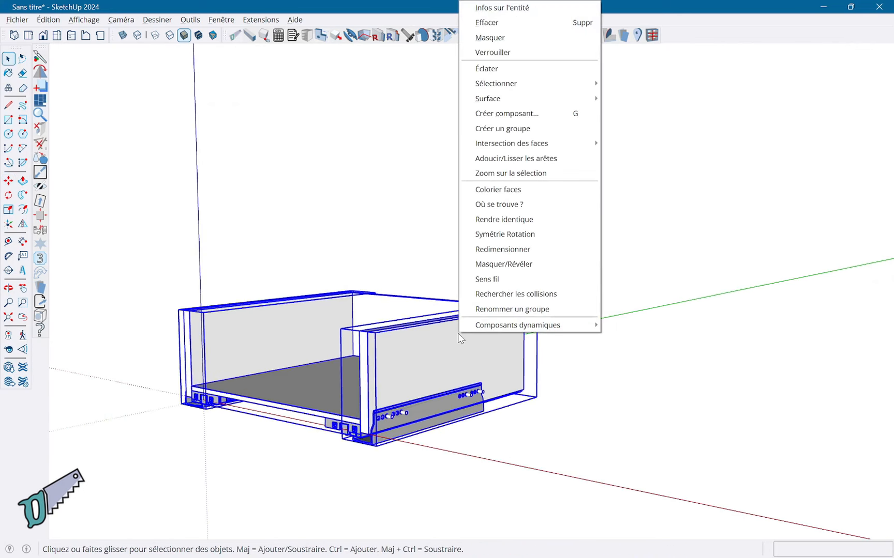
left_click(545, 130)
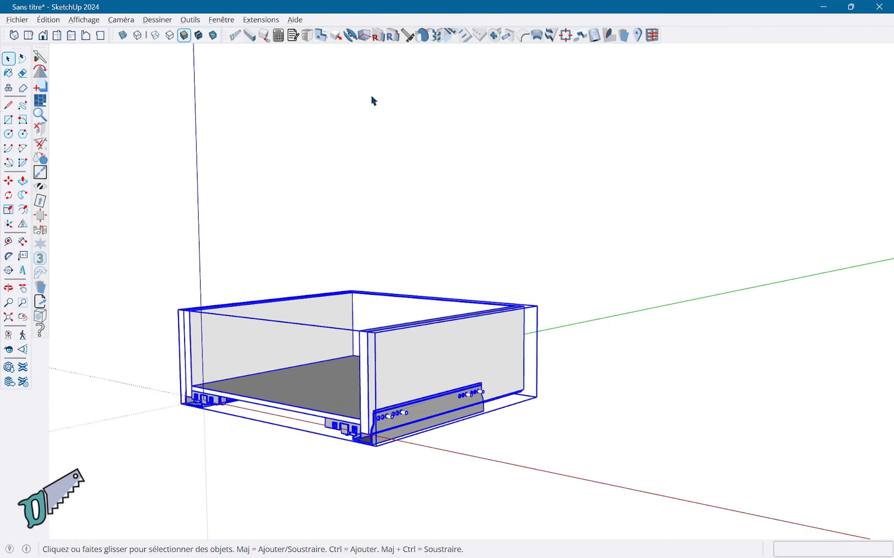
Generate the Caisson_bas cabinet with 0 shelves in Melamine from the Mes_materiaux folder, and close the generator
left_click(306, 36)
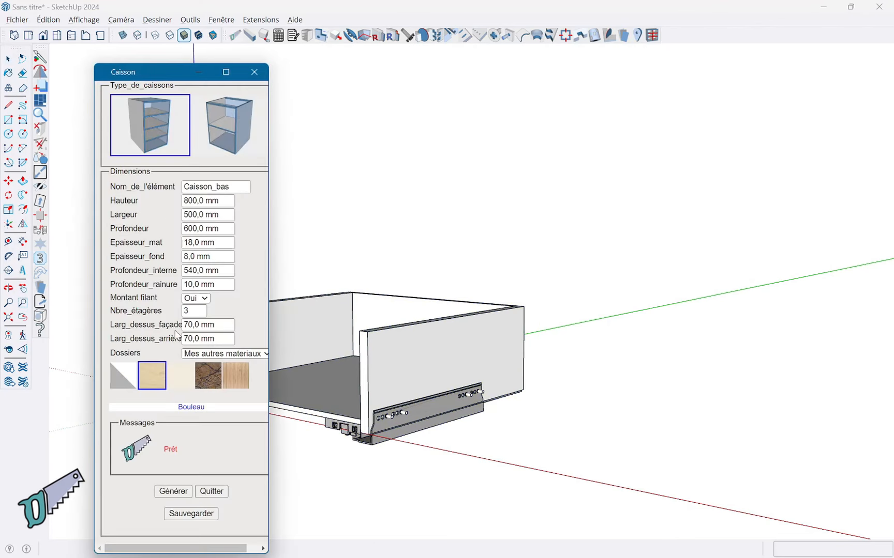
left_click(227, 353)
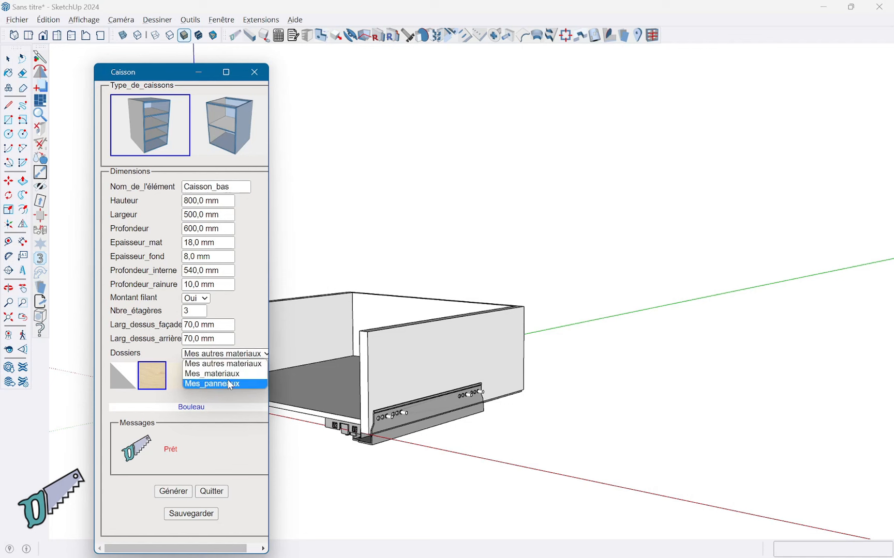
left_click(231, 384)
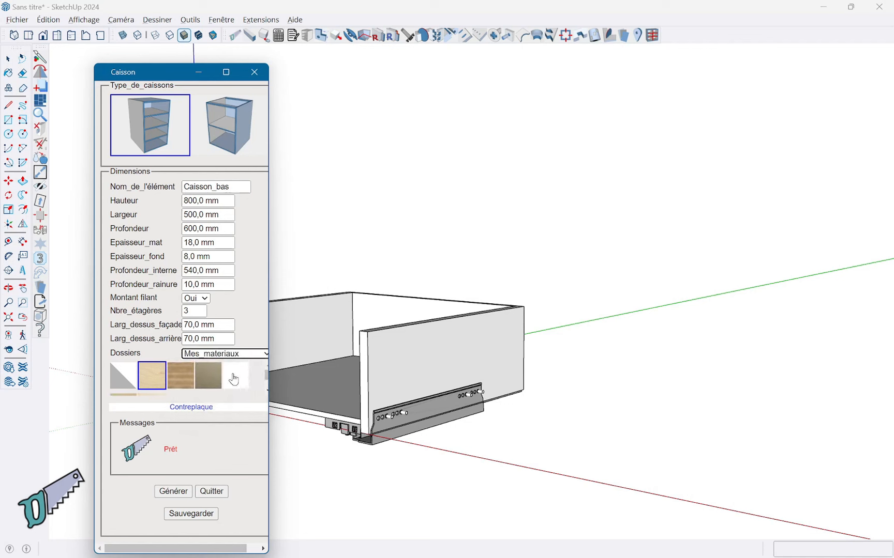
left_click(233, 375)
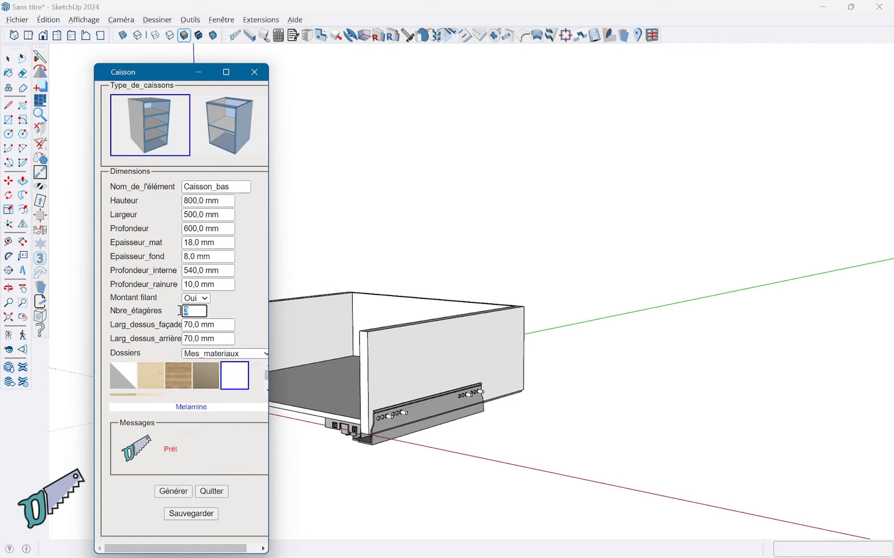
key("Tab")
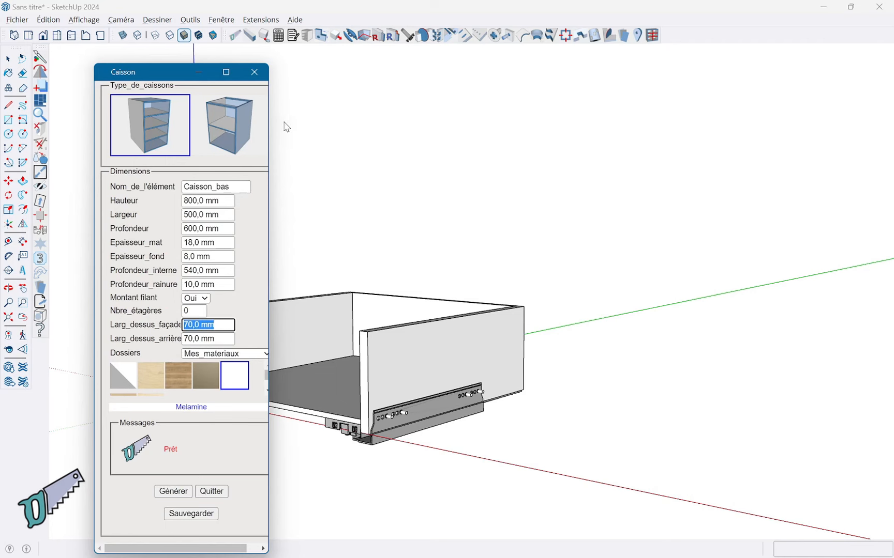
left_click(173, 492)
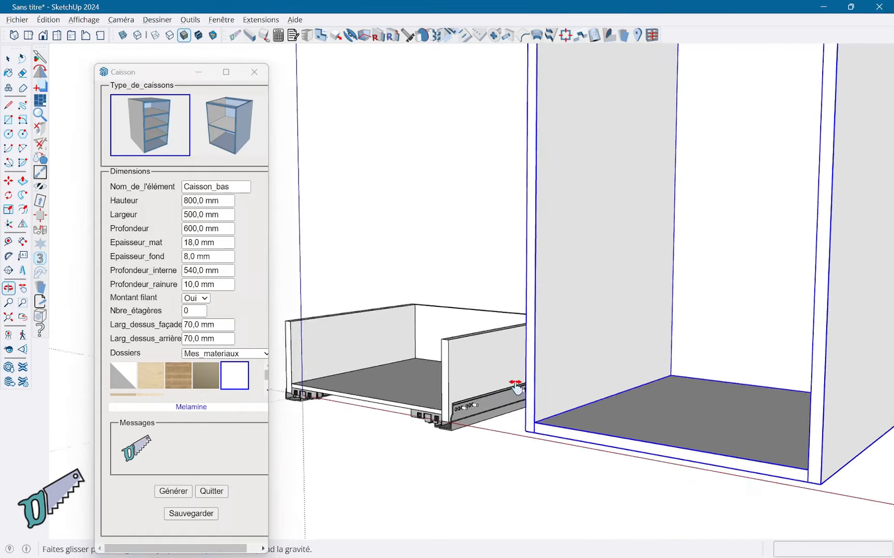
middle_click_drag(516, 387, 511, 349)
left_click(512, 359)
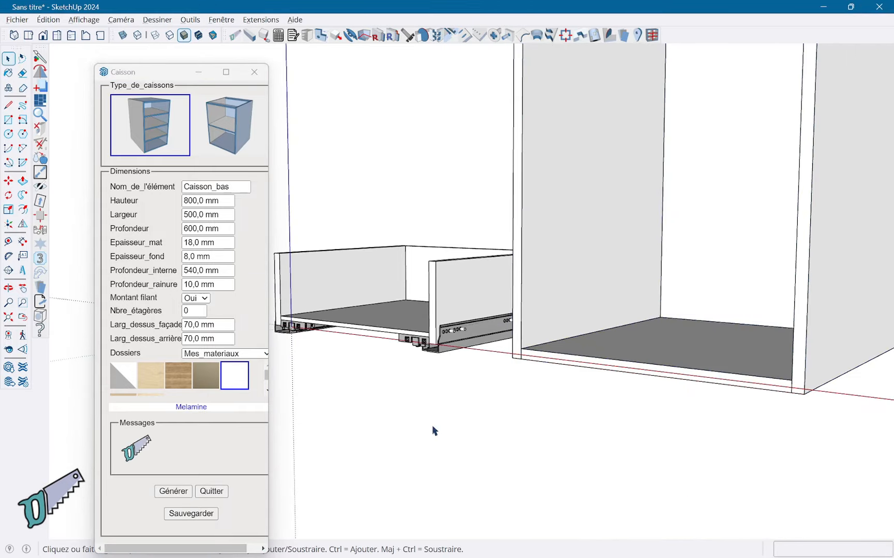
left_click(212, 491)
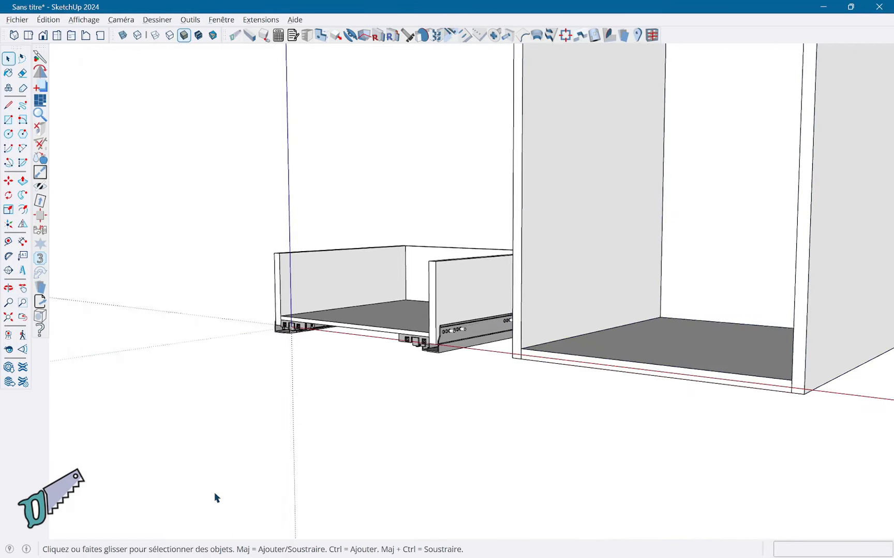
Move the drawer group by the lower front corner of its runner onto the front inner edge of the cabinet's side panel
middle_click_drag(216, 498, 300, 329)
left_click(305, 315)
scroll(239, 419, "up", 5)
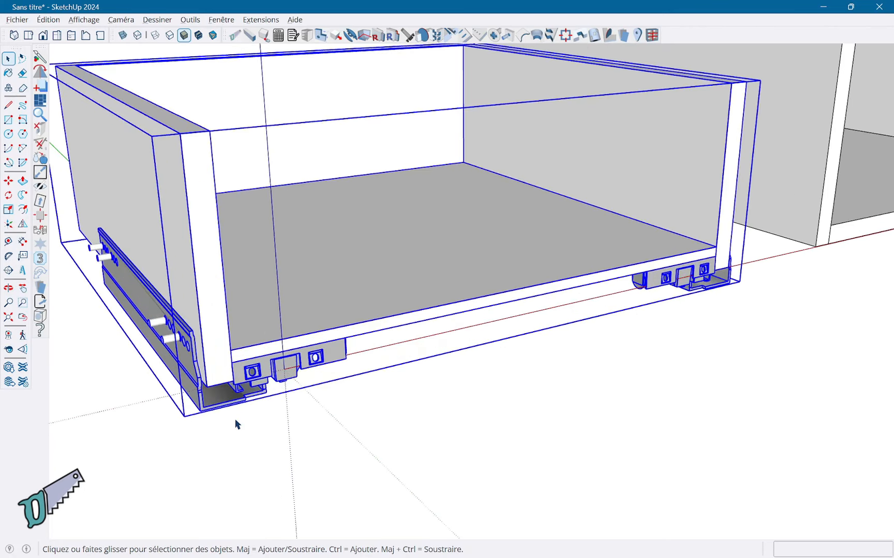
key("m")
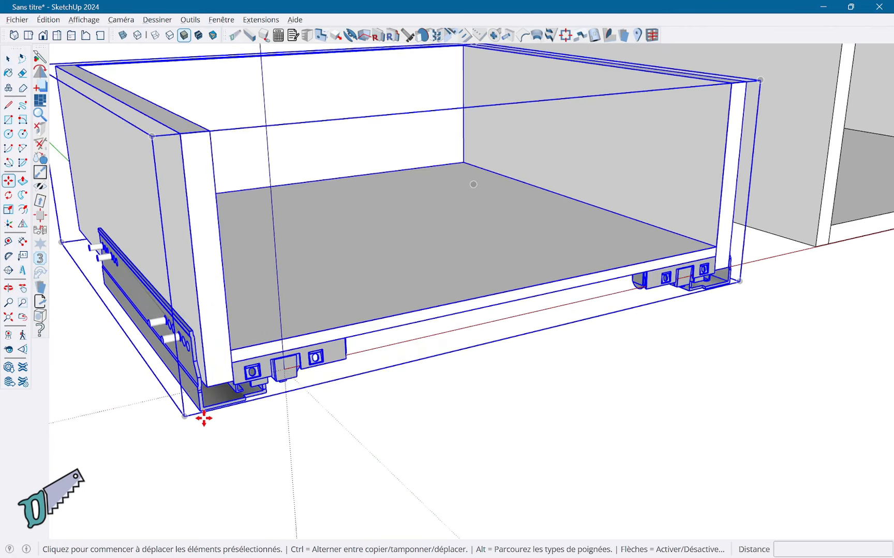
scroll(202, 406, "up", 3)
left_click(199, 402)
scroll(465, 319, "down", 8)
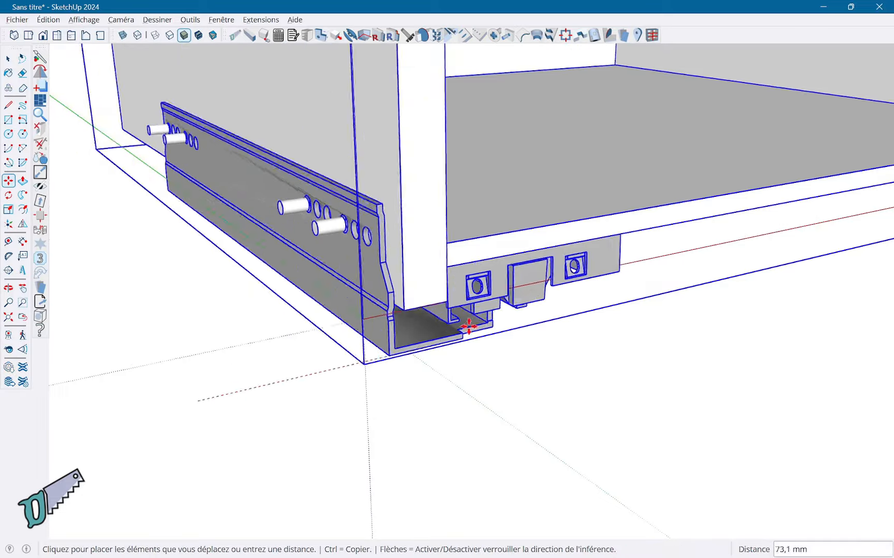
middle_click_drag(595, 309, 339, 329)
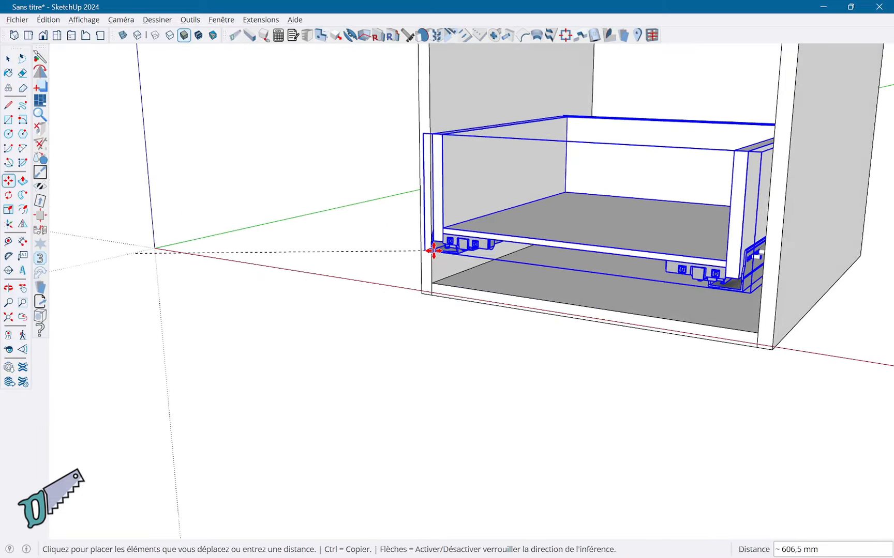
left_click(432, 251)
middle_click_drag(519, 251, 467, 263)
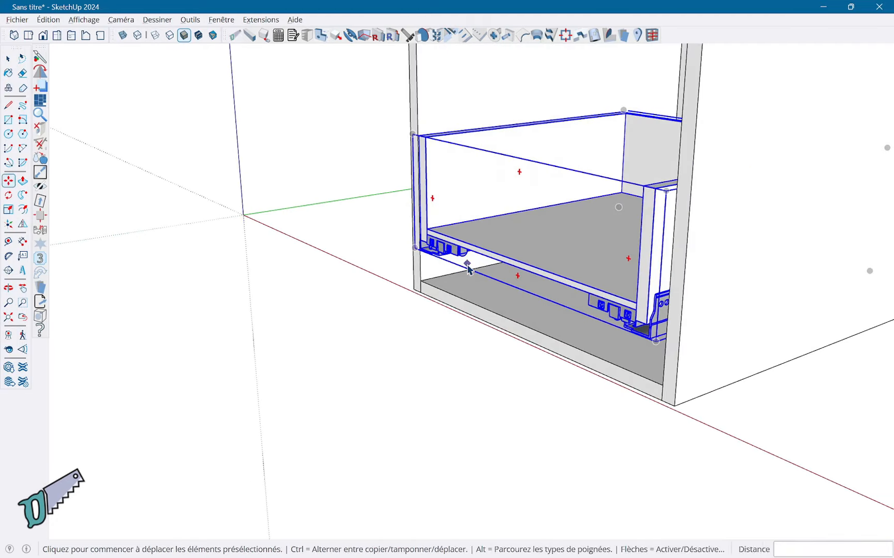
key("space")
Stretch the drawer group from the outer face of its far runner to the inner face of the cabinet's opposite side panel
scroll(351, 225, "up", 1)
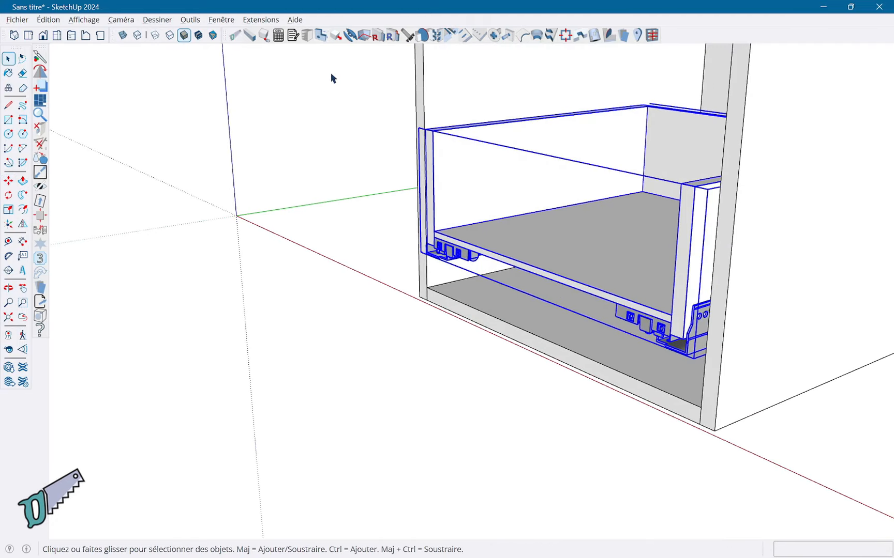
left_click(336, 36)
scroll(703, 356, "up", 3)
scroll(700, 361, "up", 2)
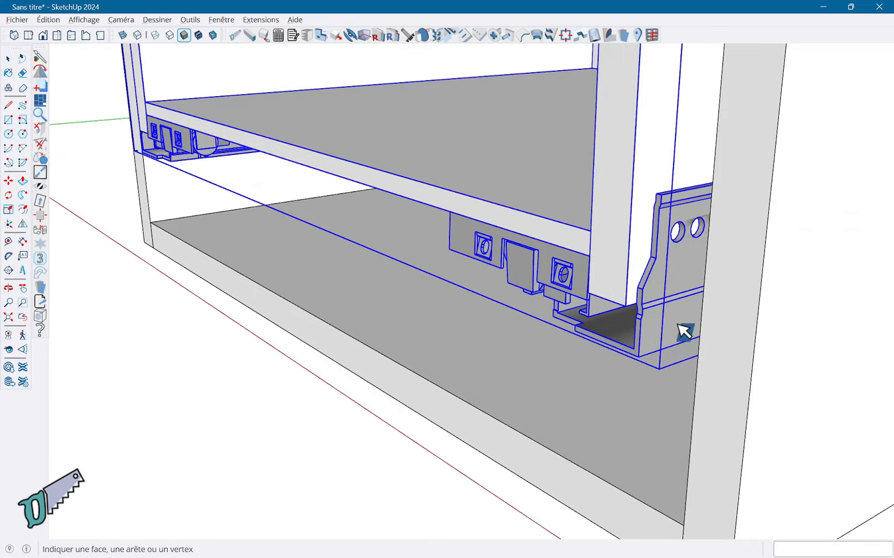
left_click(679, 330)
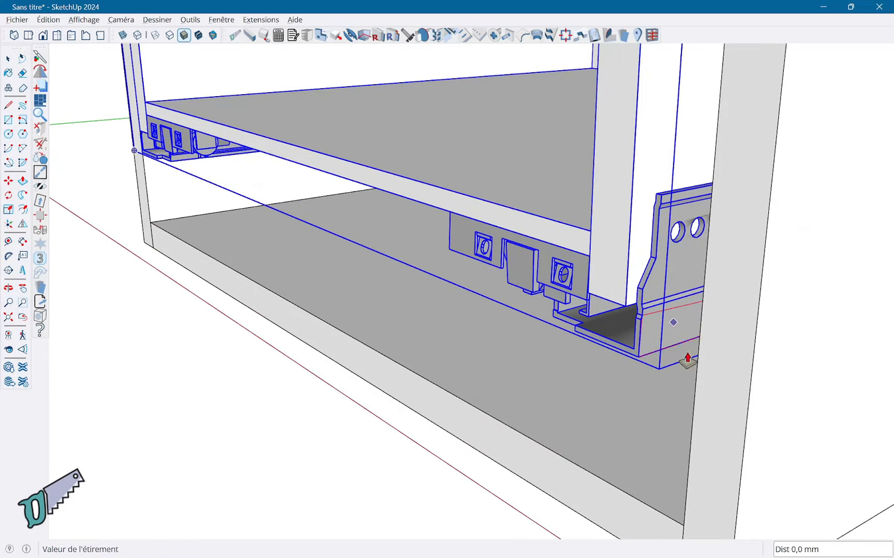
left_click(695, 387)
middle_click_drag(644, 426, 470, 354)
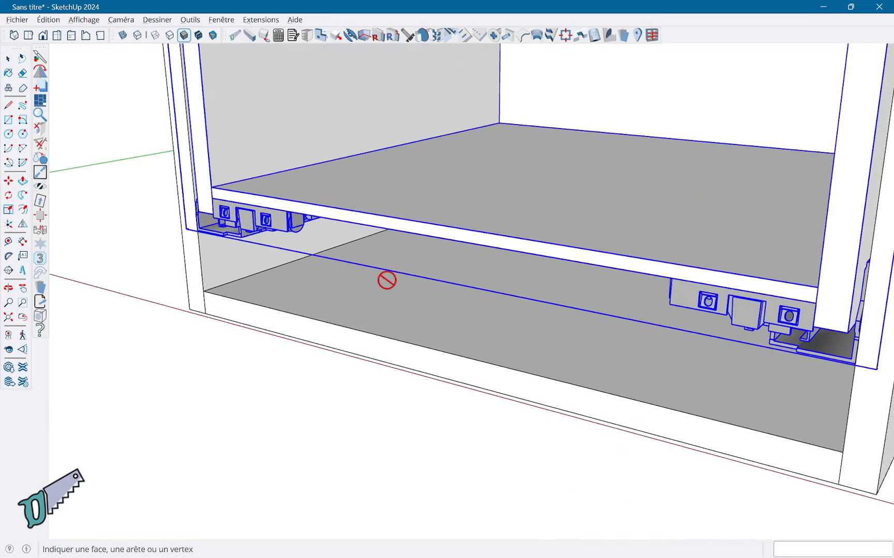
middle_click_drag(329, 167, 499, 324)
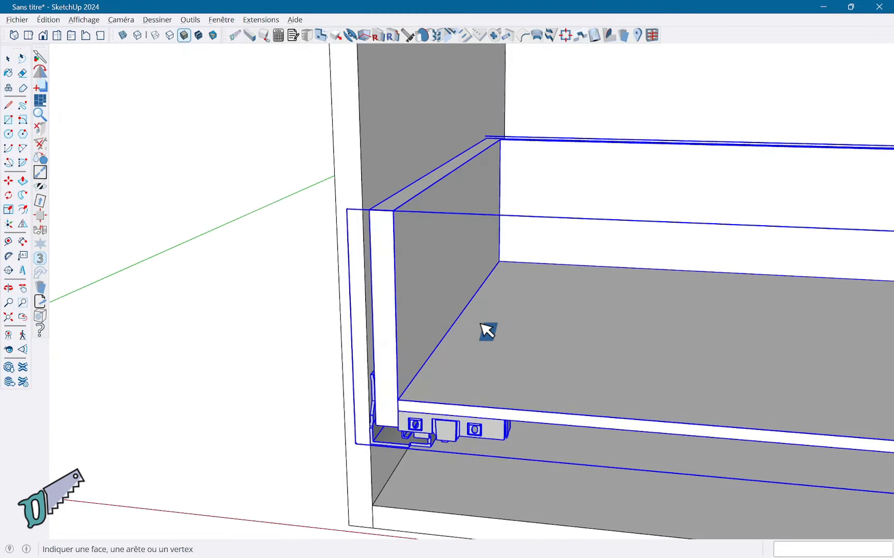
key("space")
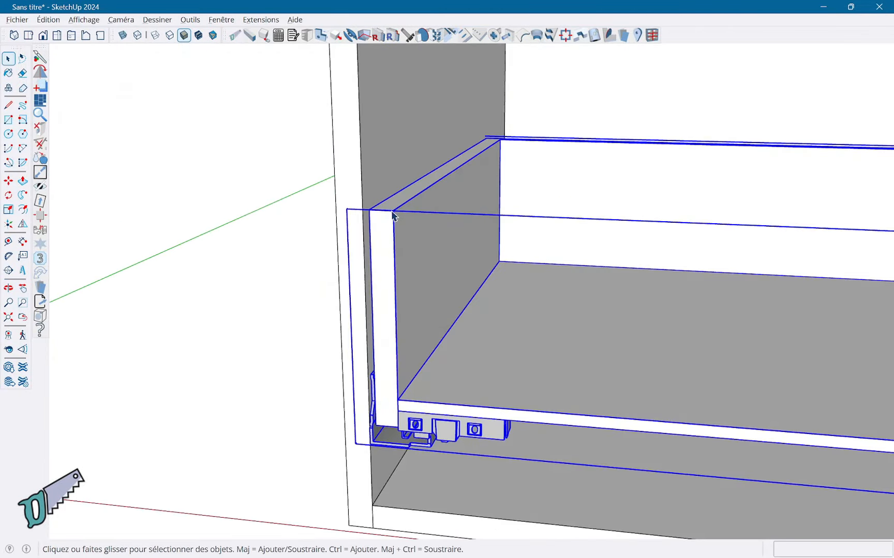
Copy the drawer group straight up inside the cabinet, about 265 mm above the original
key("m")
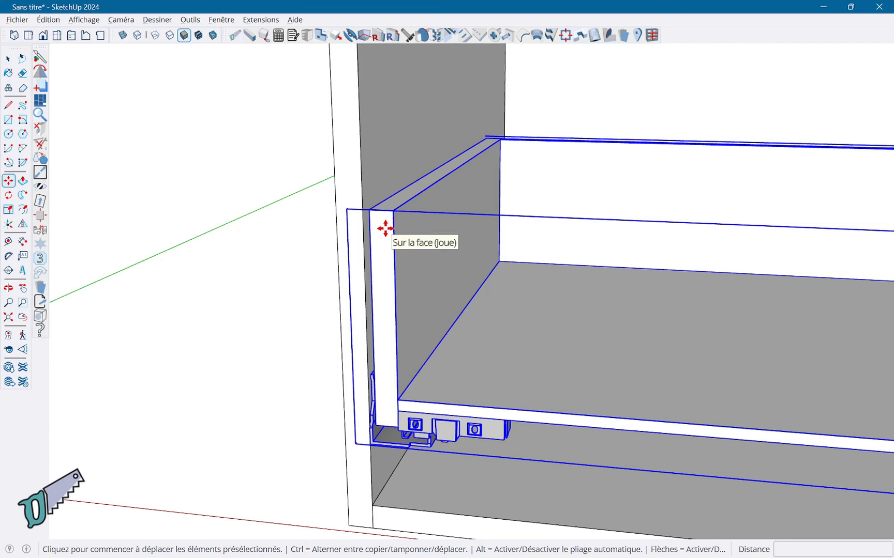
key("ctrl")
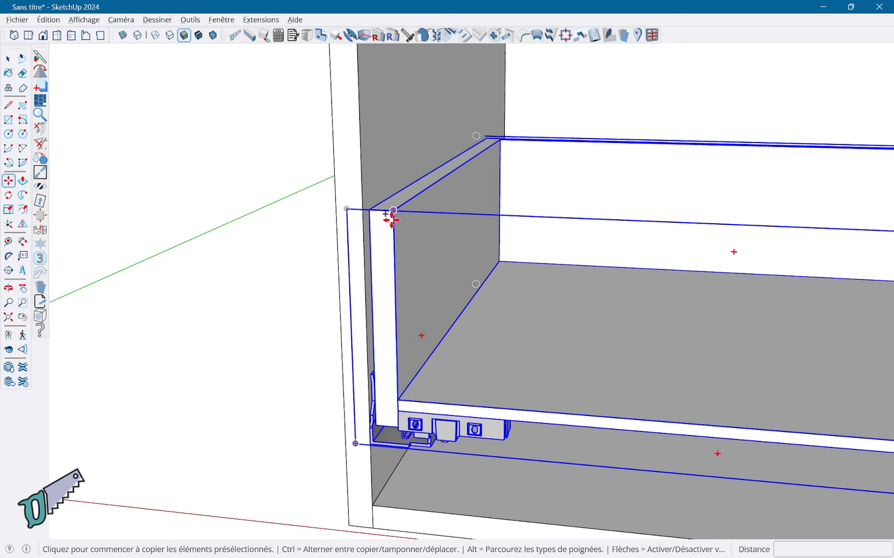
left_click(397, 429)
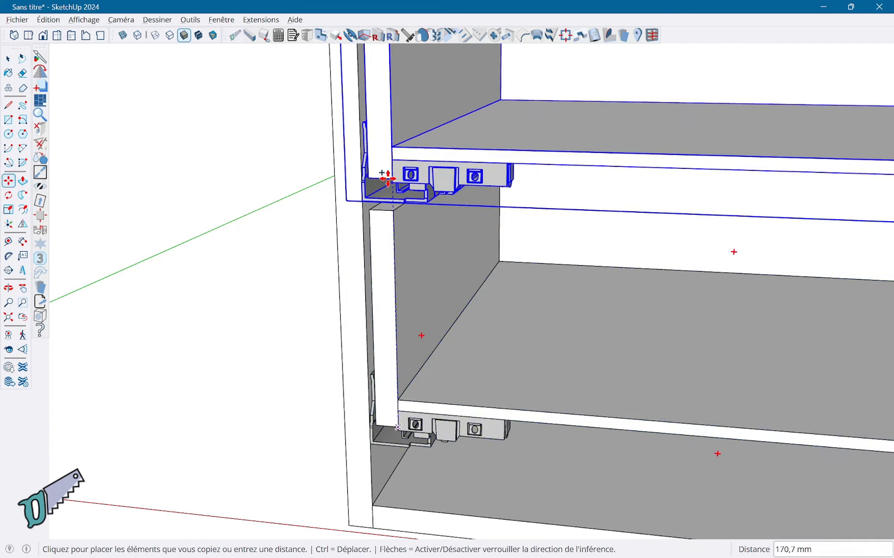
middle_click_drag(378, 145, 377, 321)
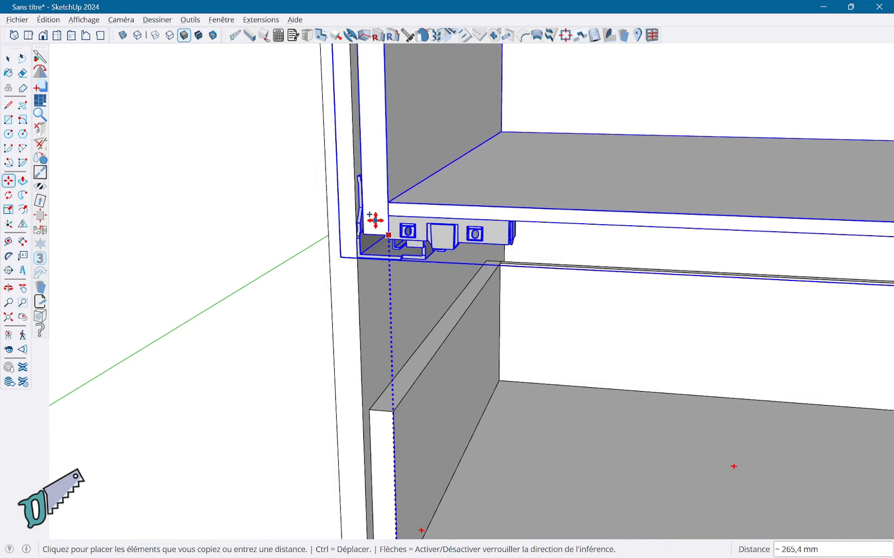
left_click(375, 220)
key("space")
Rename the parts of the lower drawer group with the group name B and select that drawer again
left_click(426, 431)
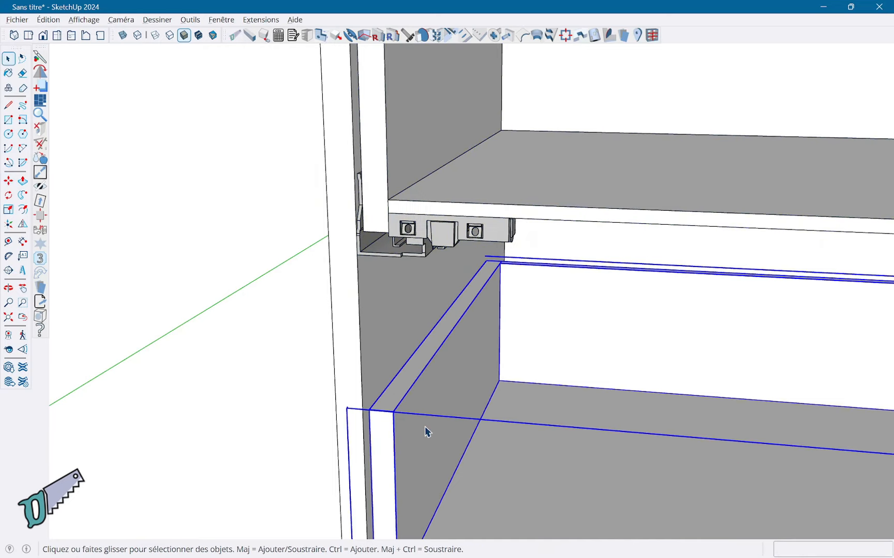
right_click(426, 428)
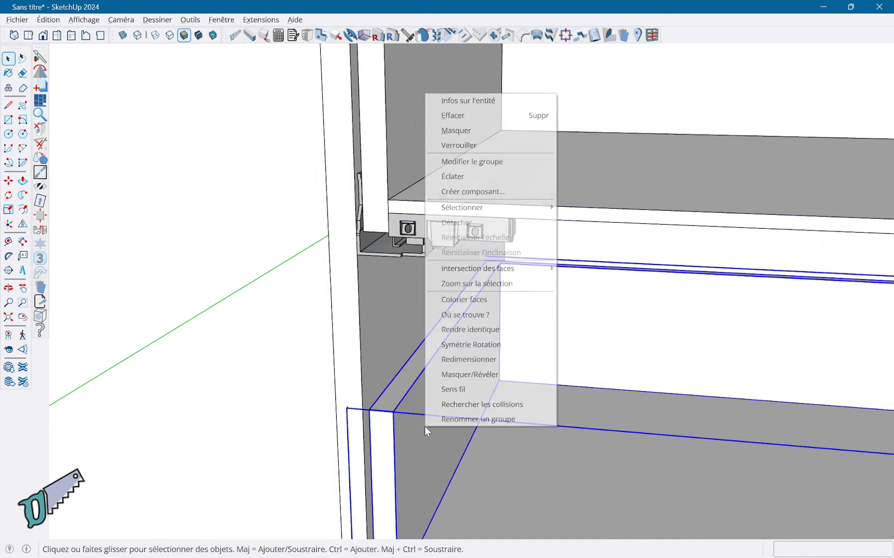
left_click(499, 421)
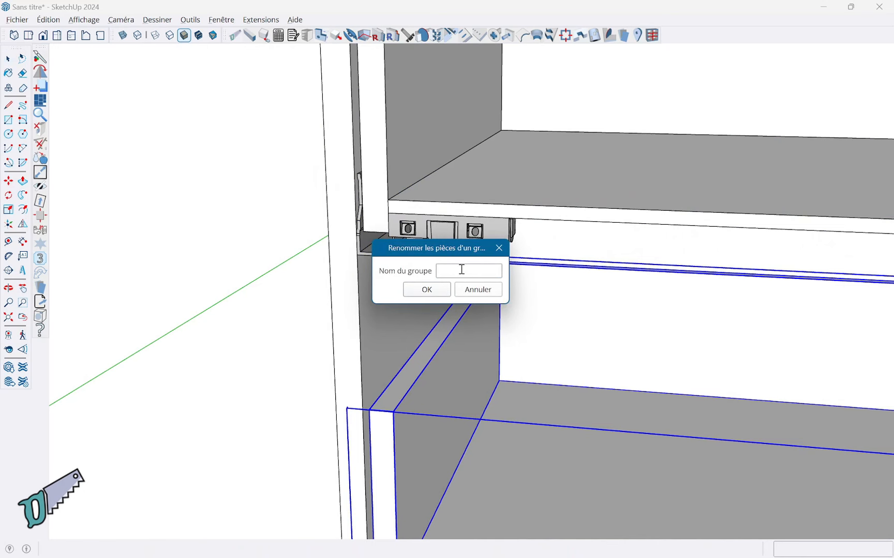
type("B")
key("Return")
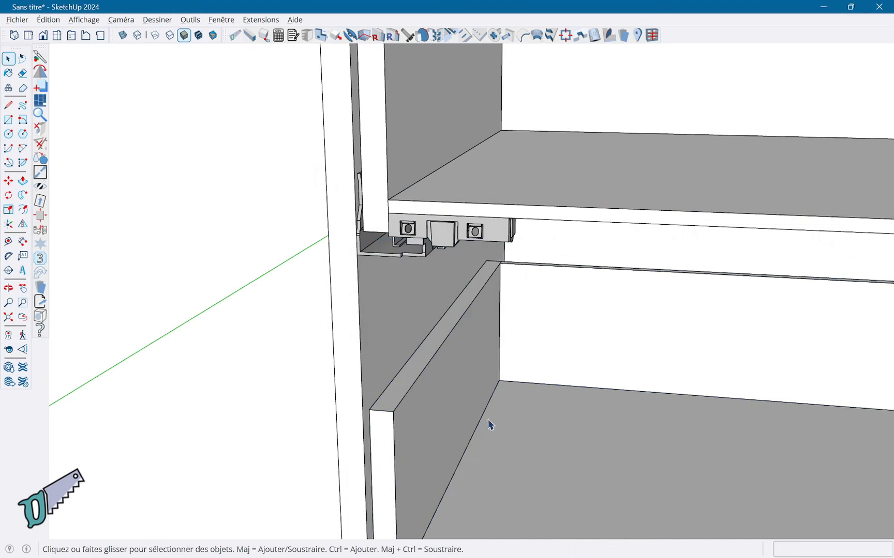
scroll(465, 403, "down", 5)
left_click(476, 468)
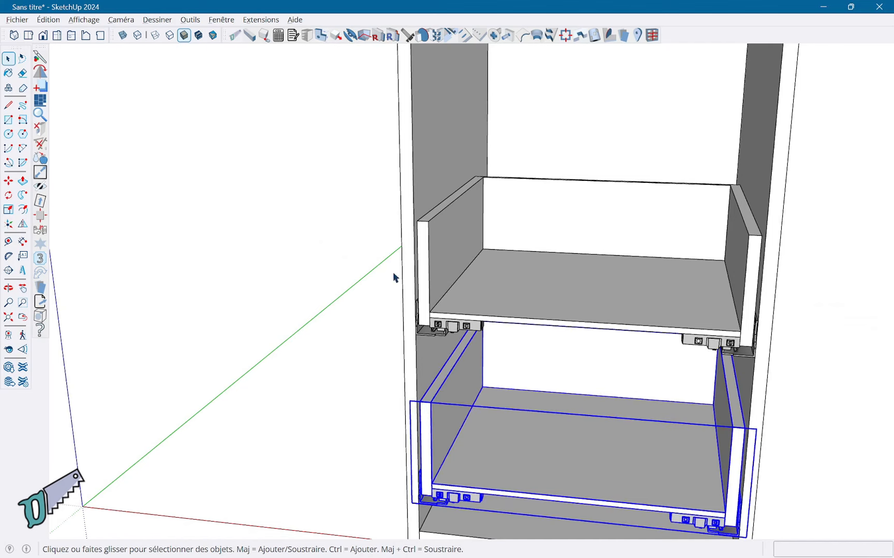
Stretch the lower drawer group upward by 50 mm from the top of its side panels
left_click(336, 35)
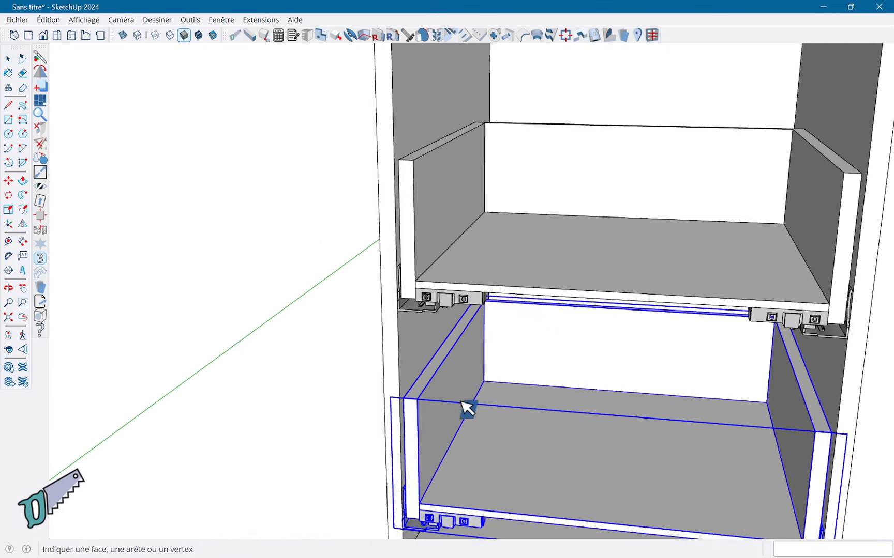
scroll(463, 407, "up", 5)
left_click(393, 372)
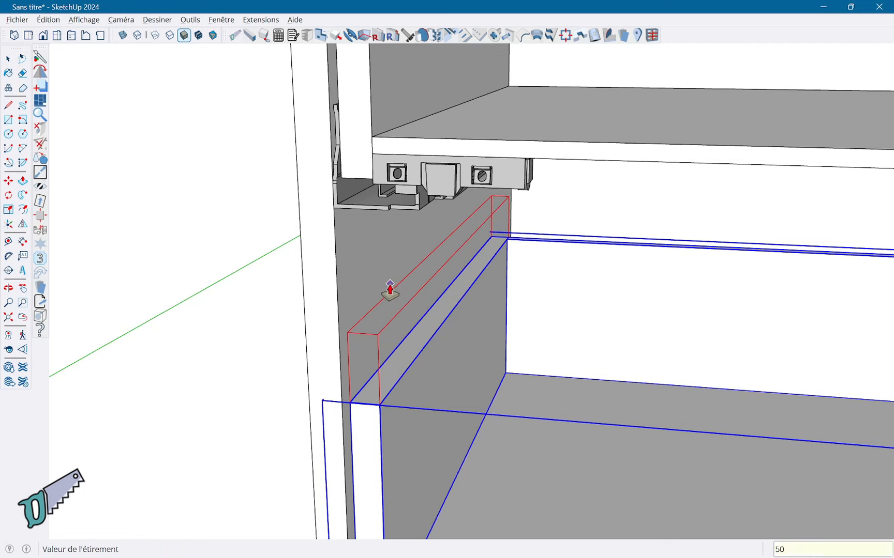
key("Return")
key("space")
scroll(409, 333, "down", 5)
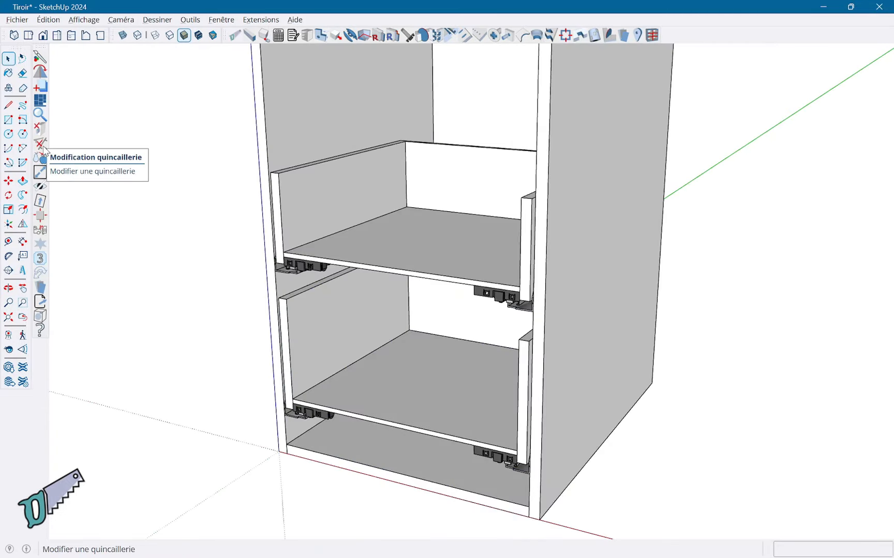
Transfer the runner hardware of both drawers using the Transfert option of the hardware modification tool
left_click(41, 145)
left_click(428, 272)
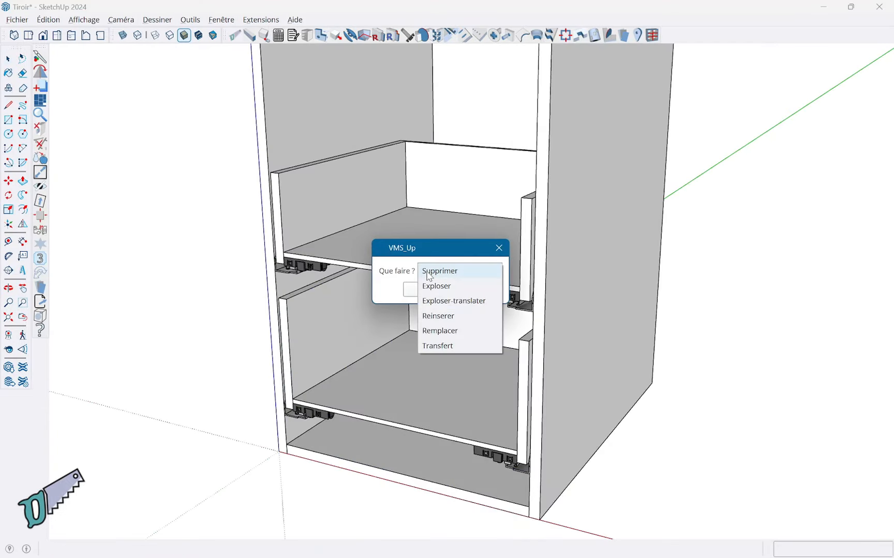
left_click(450, 347)
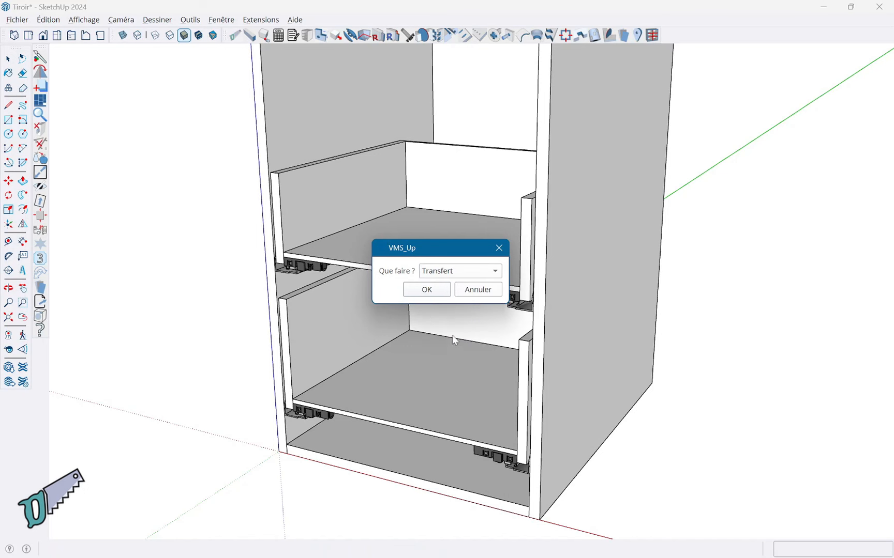
left_click(444, 290)
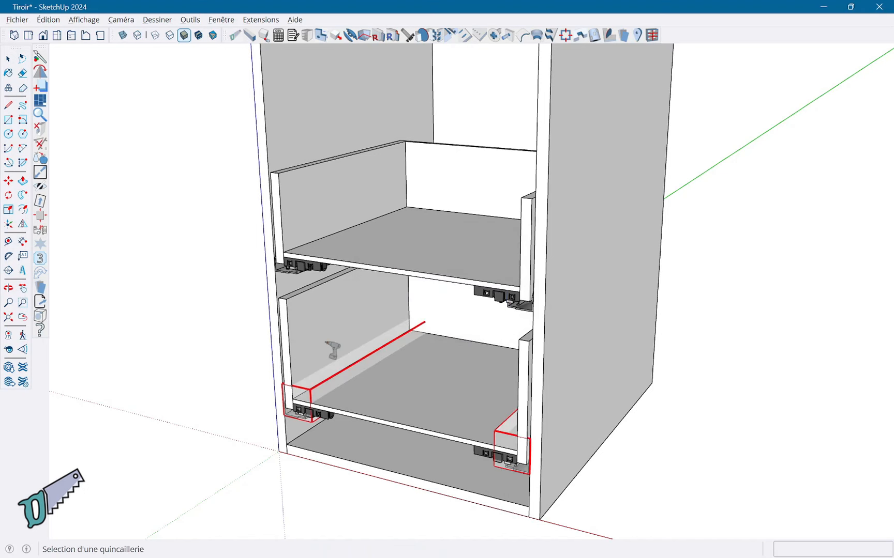
key("ctrl")
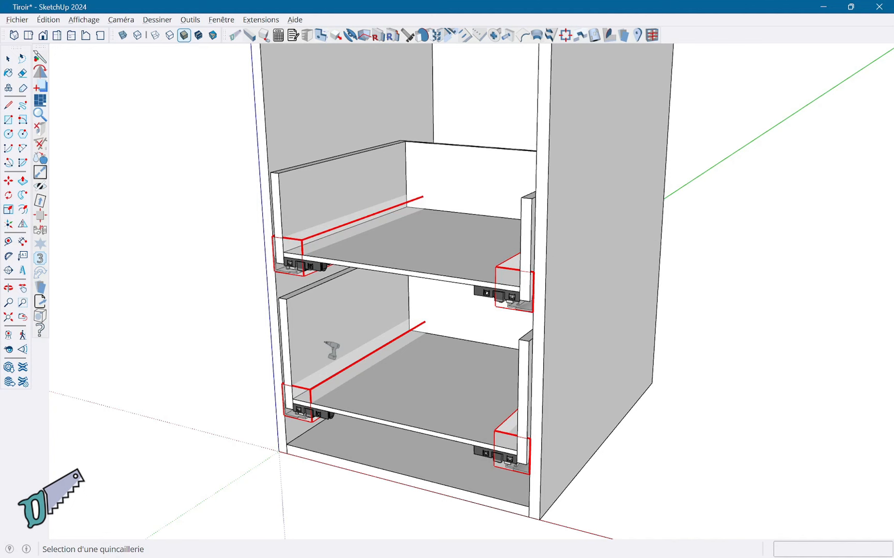
left_click(327, 346)
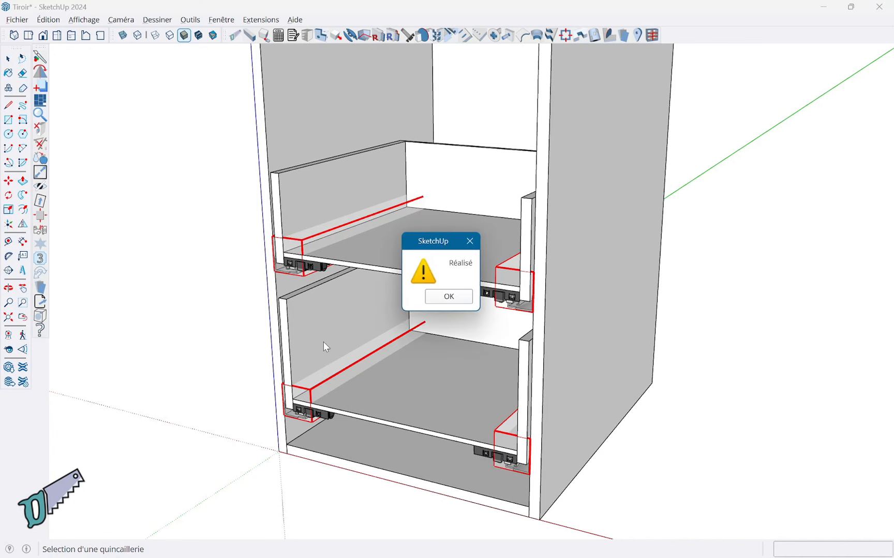
left_click(448, 295)
key("space")
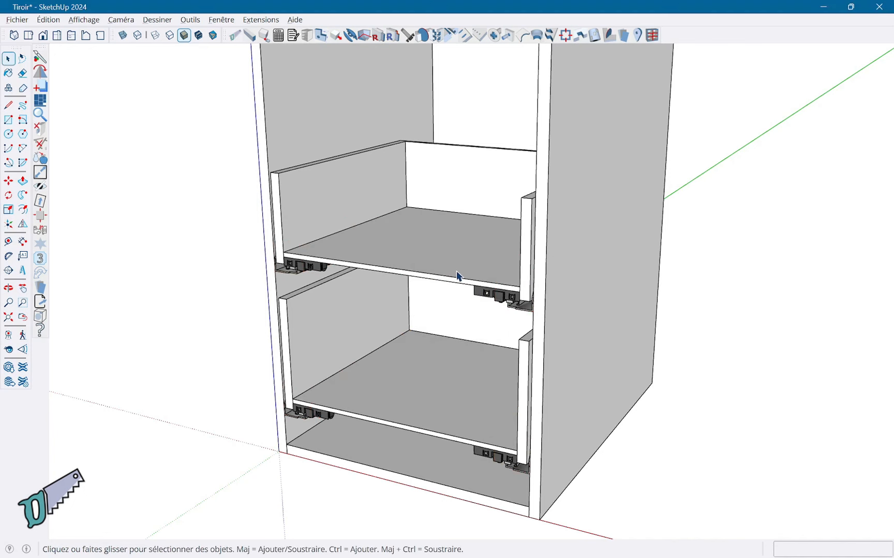
Hide both drawer groups so that only the cabinet and its runners are displayed
left_click(459, 277)
left_click(437, 395, "ctrl")
right_click(437, 395)
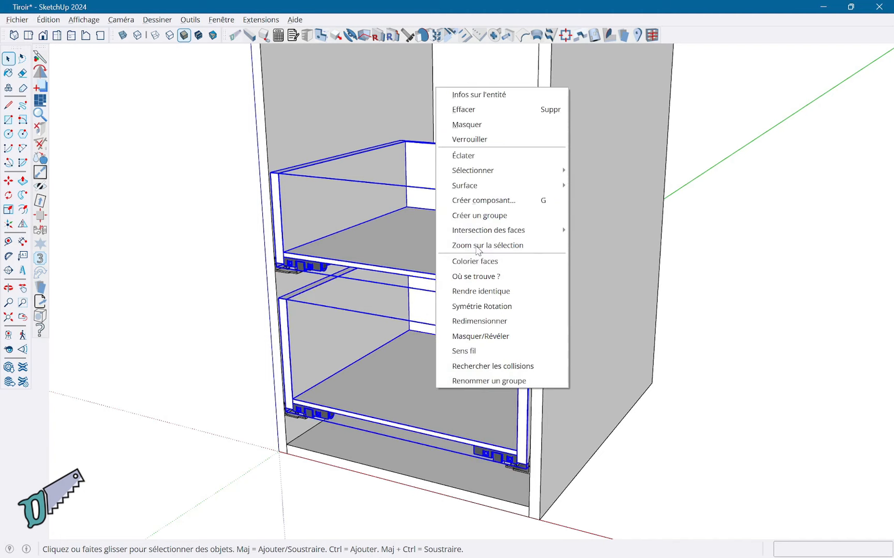
left_click(496, 130)
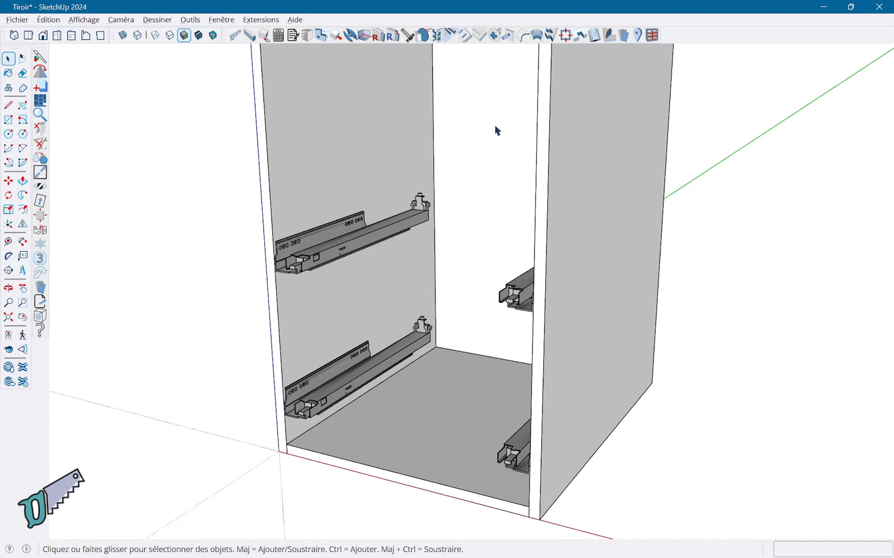
Delete the lower pair of runners nested in the cabinet's side panel group and leave group editing
left_click(348, 386)
double_click(352, 385)
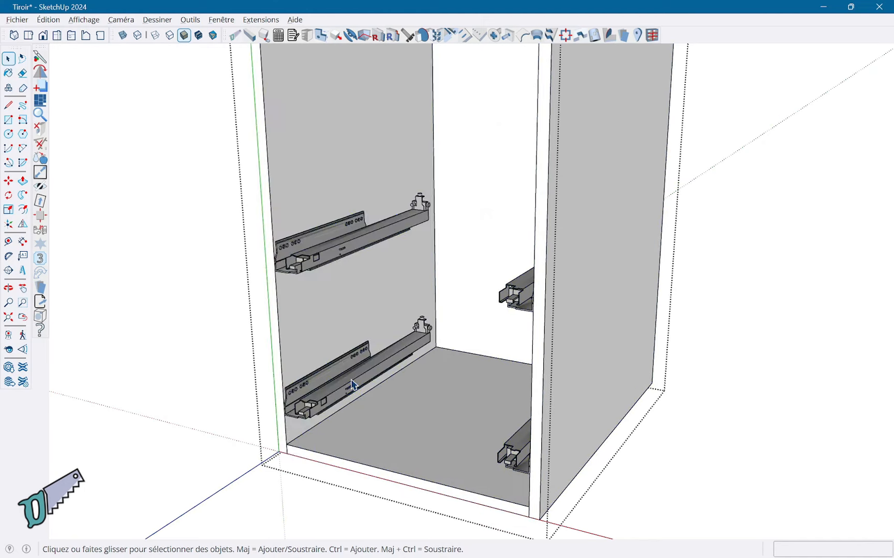
left_click(351, 385)
double_click(351, 386)
left_click(353, 385)
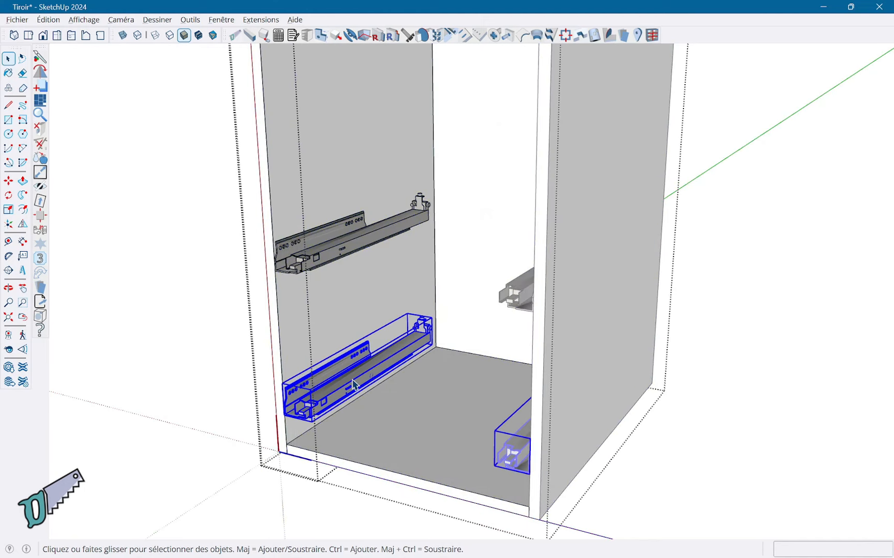
key("Delete")
middle_click_drag(354, 385, 284, 377)
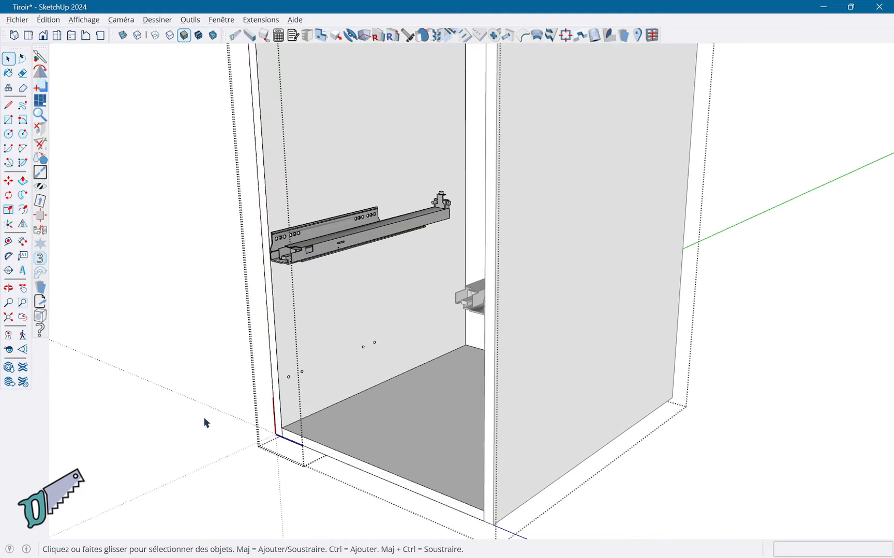
left_click(181, 425)
left_click(180, 423)
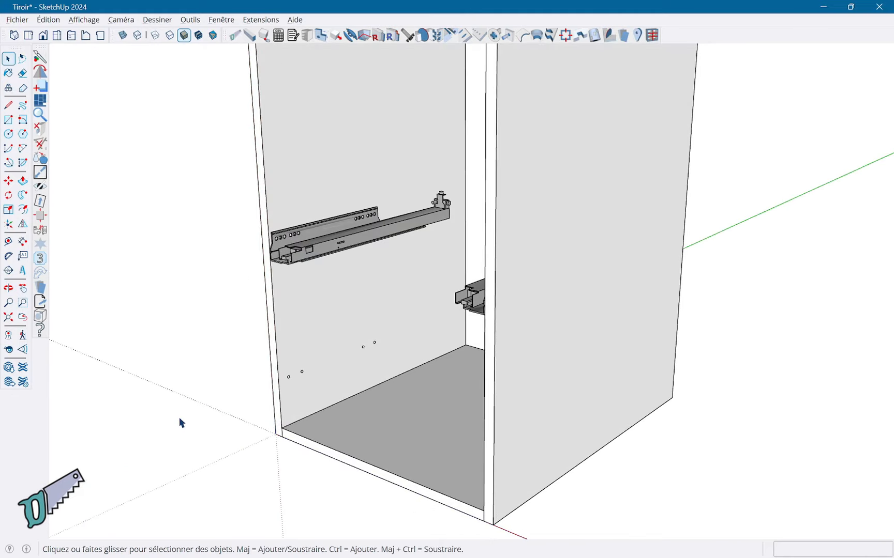